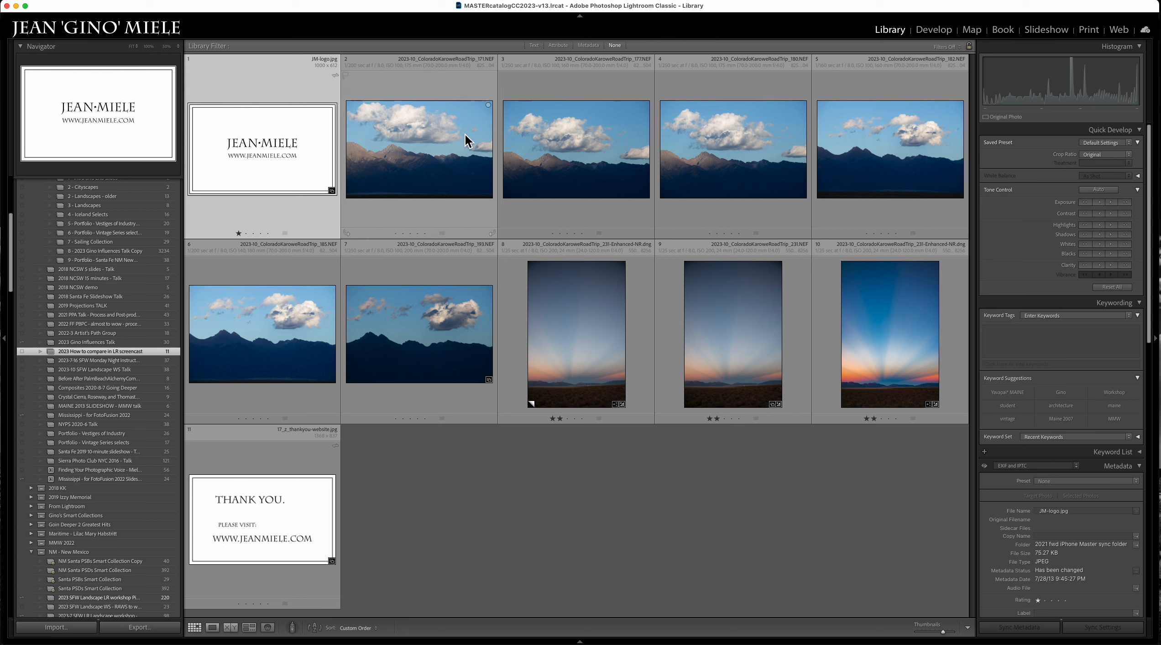
Step: Select the continuous range of landscape photos from ColoradoKaroweRoadTrip_171 through 193, and clear the selection
{"action": "left_click", "coordinate": [431, 160]}
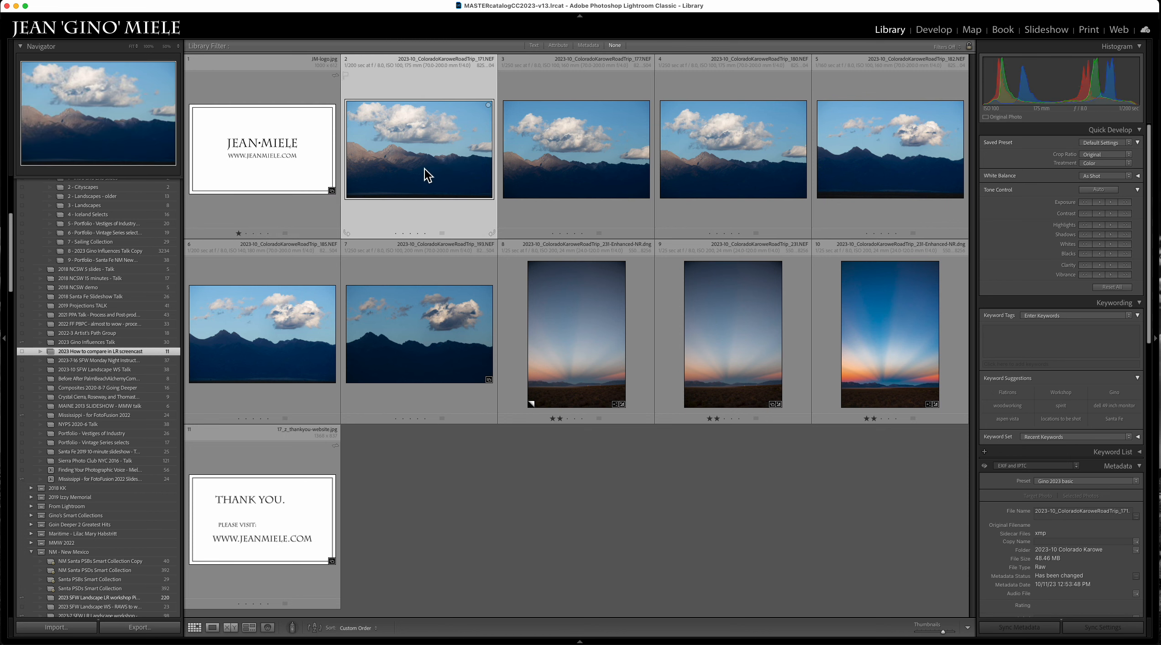
{"action": "left_click", "coordinate": [454, 328], "text": "shift"}
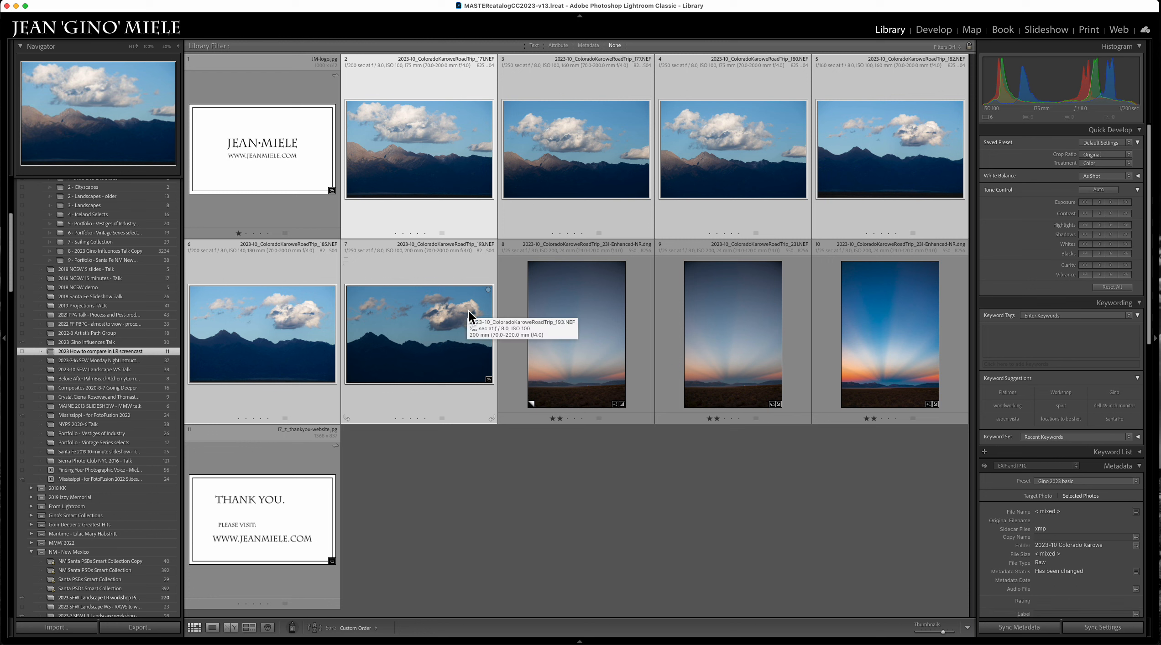
{"action": "left_click", "coordinate": [639, 481]}
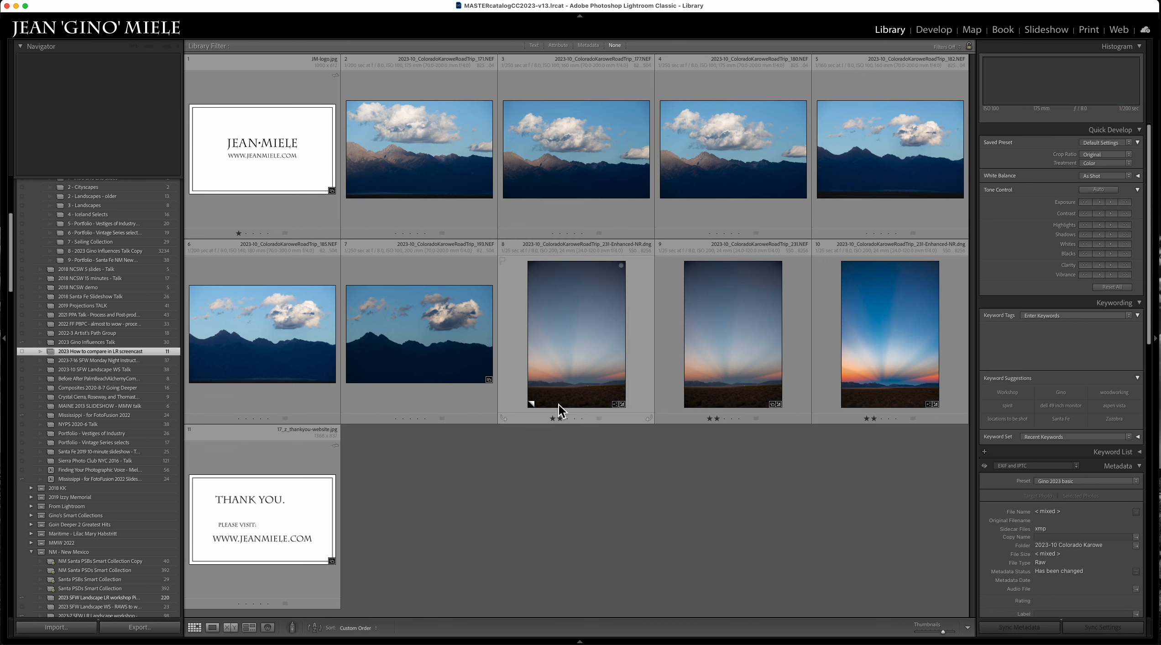
Step: Select only the non-adjacent photos 171, 193 and 180, and clear the selection
{"action": "left_click", "coordinate": [417, 164]}
{"action": "left_click", "coordinate": [419, 328], "text": "super"}
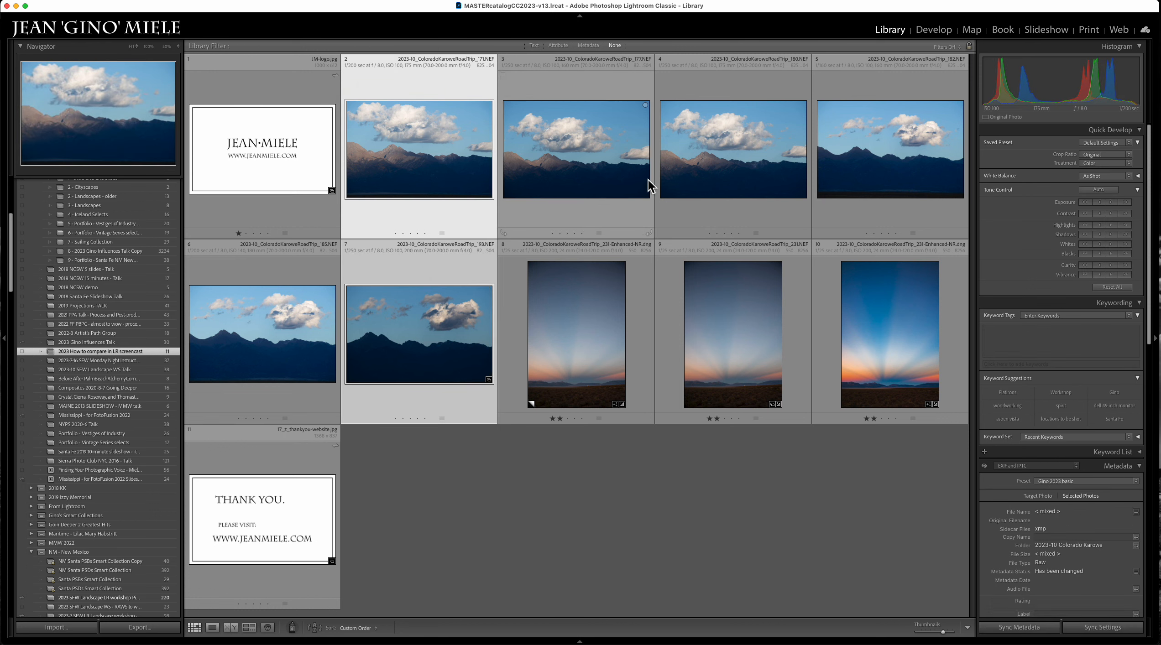
{"action": "left_click", "coordinate": [748, 157], "text": "super"}
{"action": "left_click", "coordinate": [451, 490]}
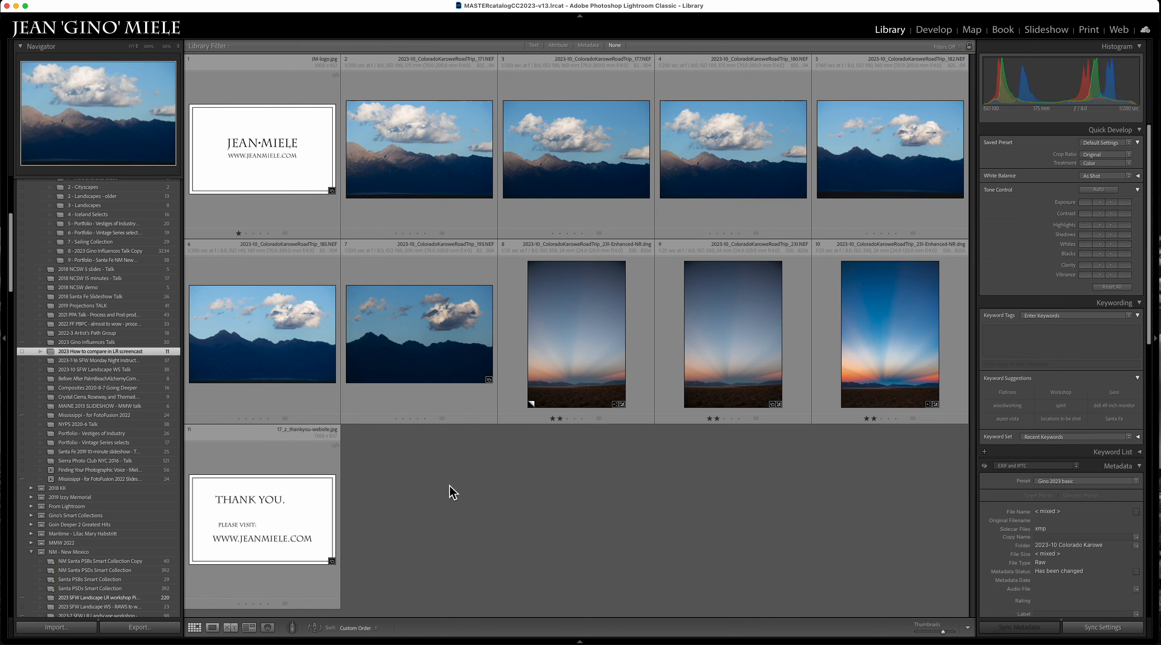
Step: Select the six mountain photos from 171 through 193 and open them in Compare view
{"action": "left_click", "coordinate": [409, 174]}
{"action": "left_click", "coordinate": [436, 387], "text": "shift"}
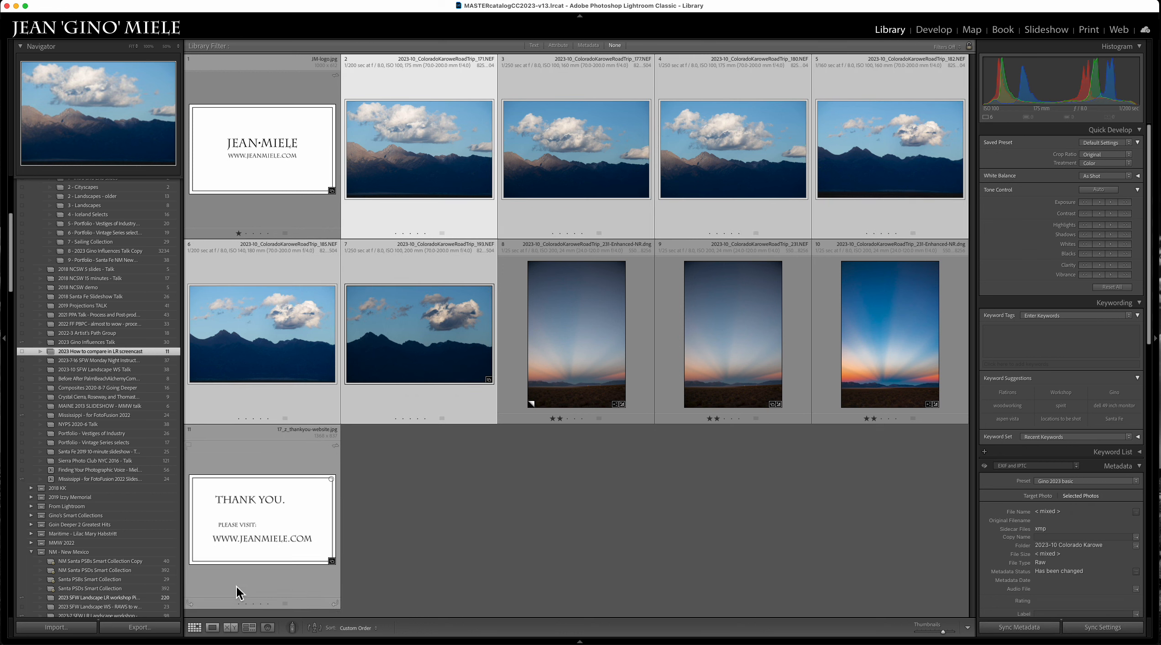
{"action": "left_click", "coordinate": [234, 628]}
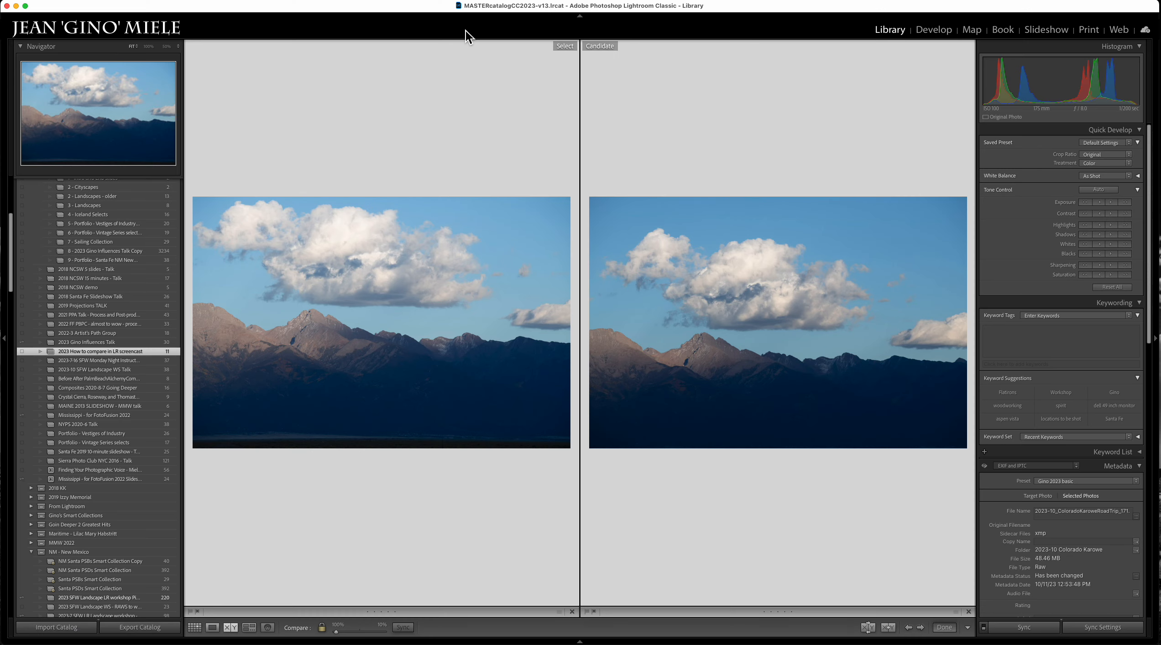
Step: Check the photo in Loupe view, go back to Compare view, and return to the grid with nothing selected
{"action": "key", "text": "alt"}
{"action": "key", "text": "e"}
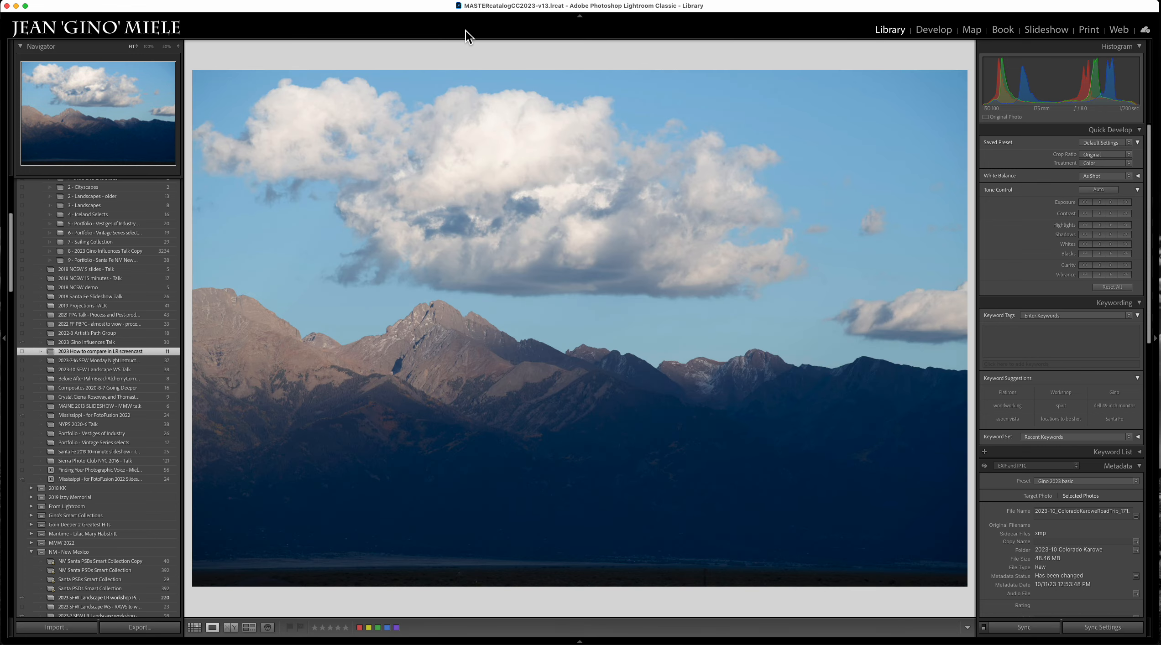
{"action": "key", "text": "c"}
{"action": "key", "text": "g"}
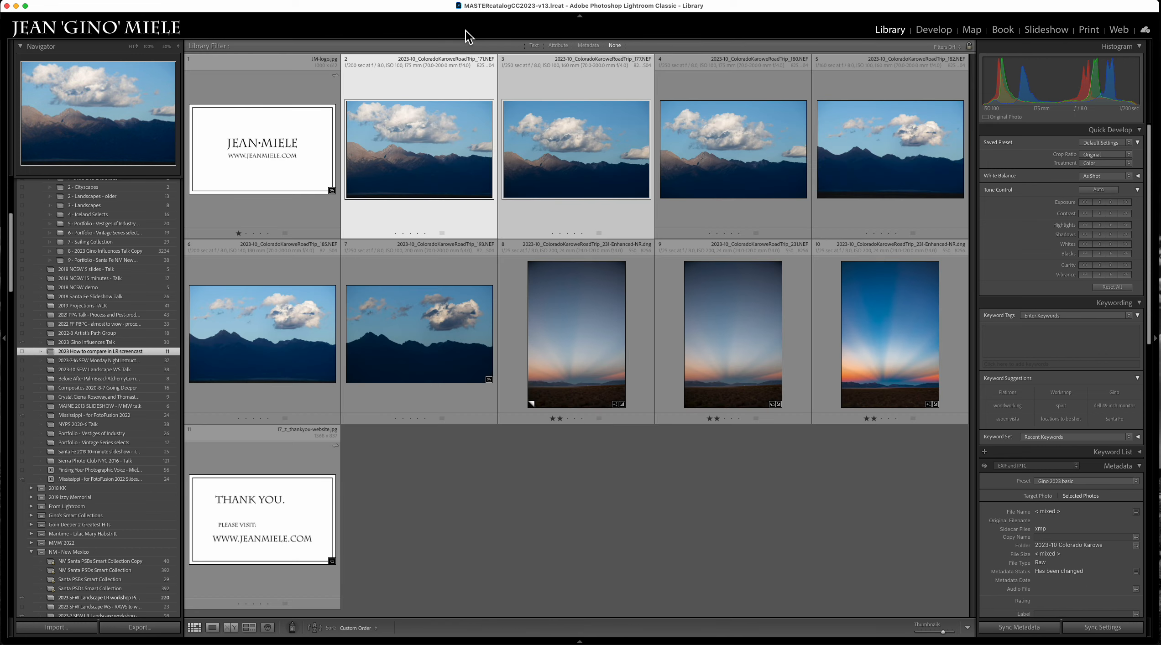
{"action": "left_click", "coordinate": [596, 340]}
Step: Select mountain photos 171 through 193 and open them in Compare view with the side panels hidden
{"action": "left_click", "coordinate": [450, 159]}
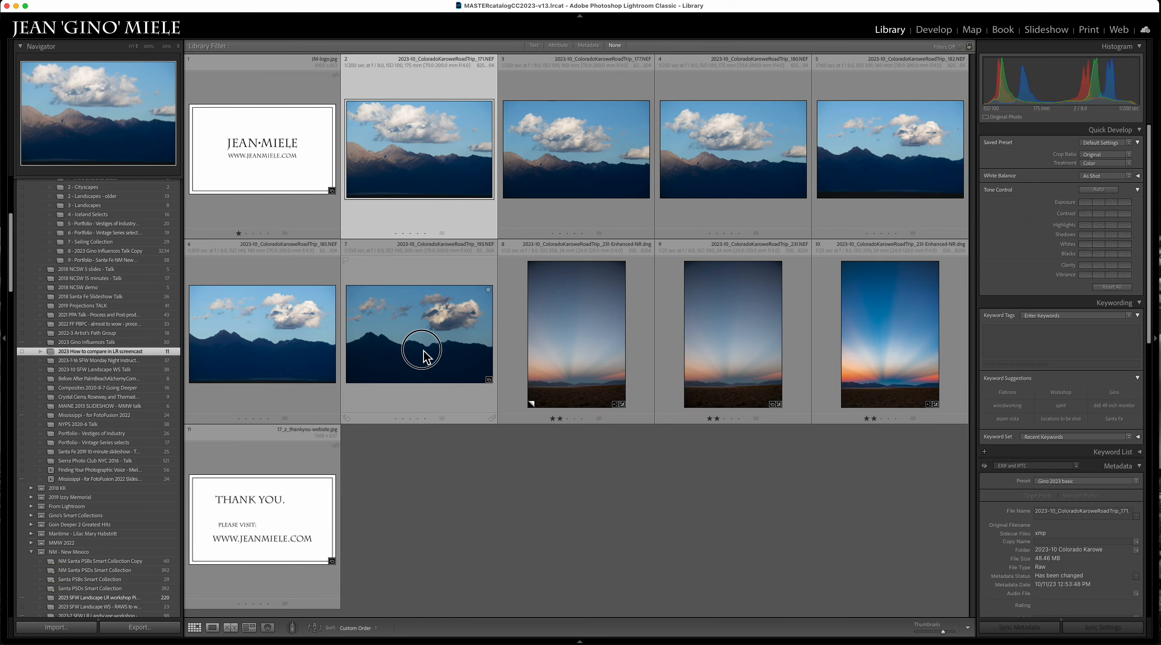
{"action": "left_click", "coordinate": [455, 349], "text": "shift"}
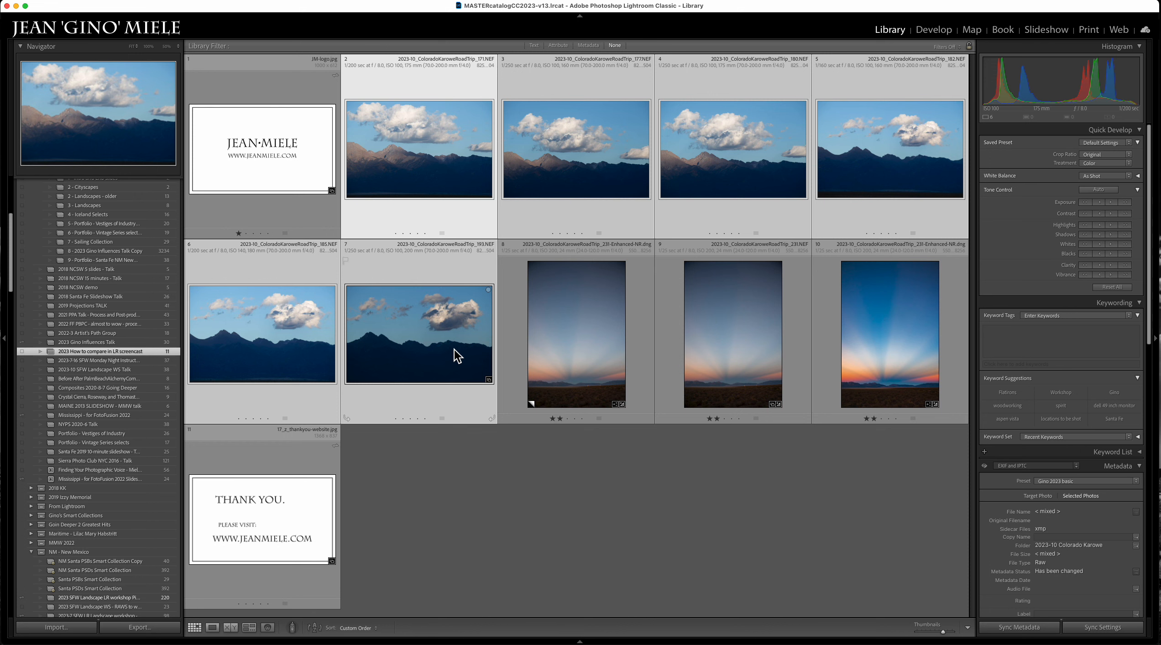
{"action": "key", "text": "c"}
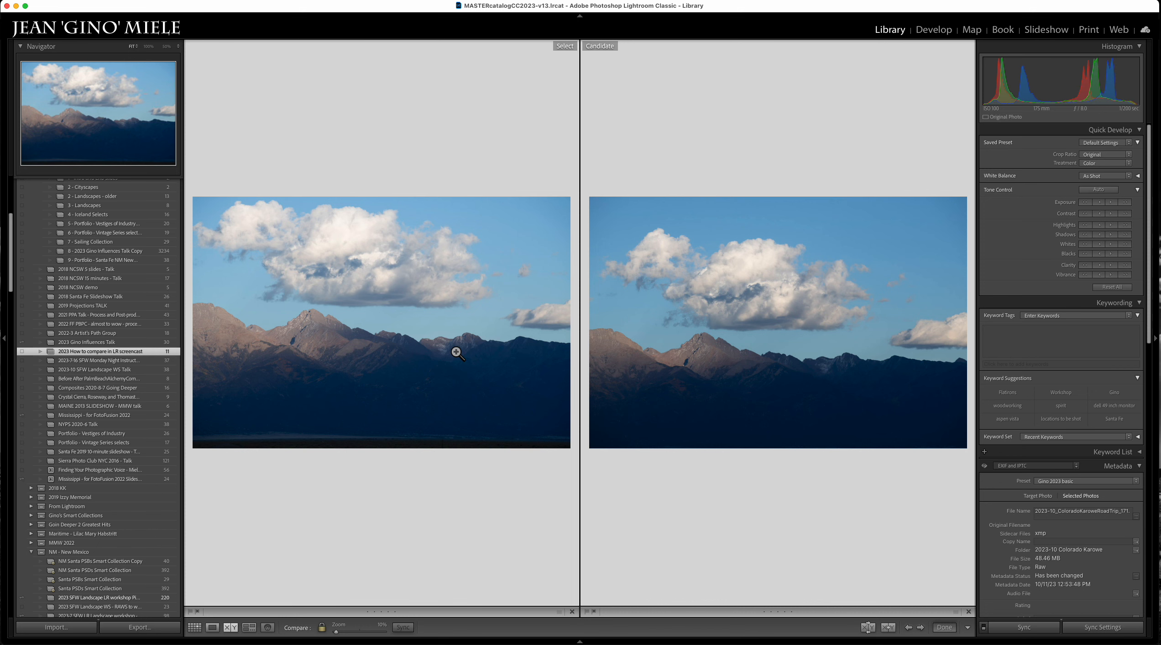
{"action": "key", "text": "Tab"}
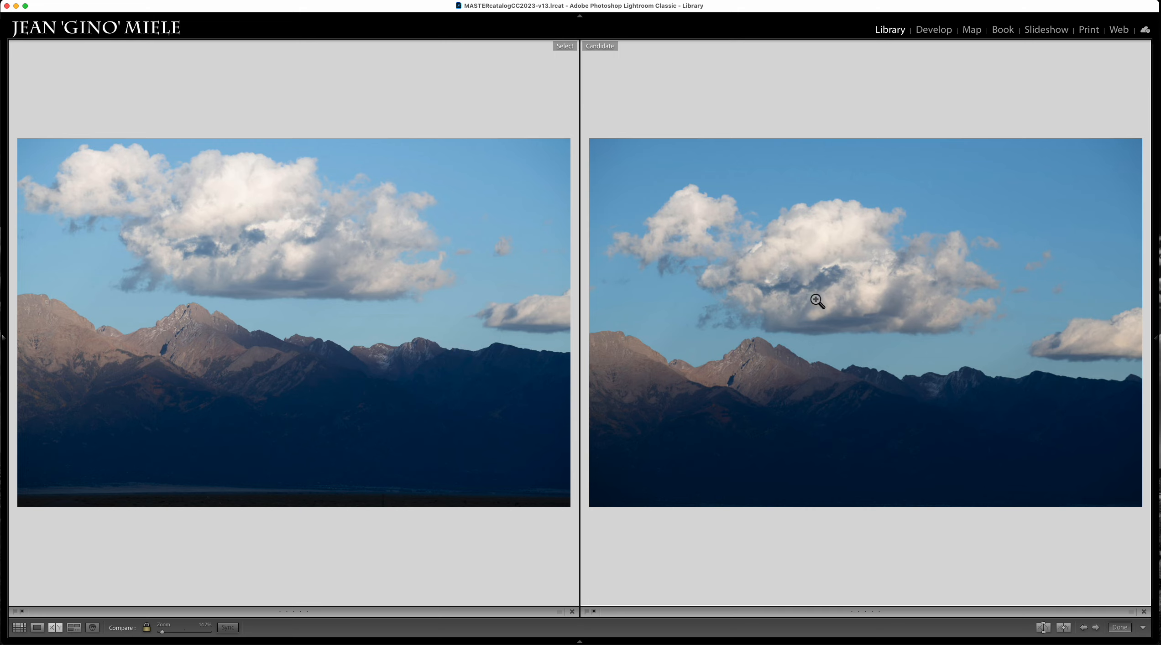
Step: Examine the mountain peak in both compared photos up close with linked zoom, and return to the full-image fit
{"action": "left_click", "coordinate": [805, 343]}
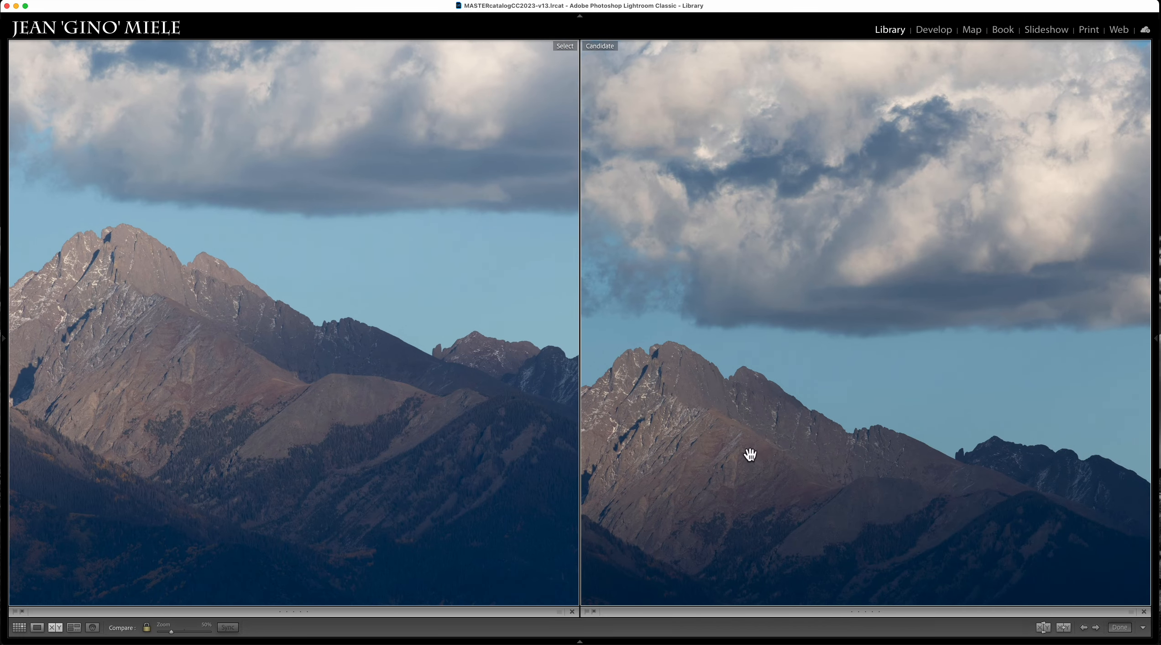
{"action": "left_click_drag", "start_coordinate": [749, 456], "coordinate": [890, 280]}
{"action": "left_click_drag", "start_coordinate": [333, 290], "coordinate": [333, 373]}
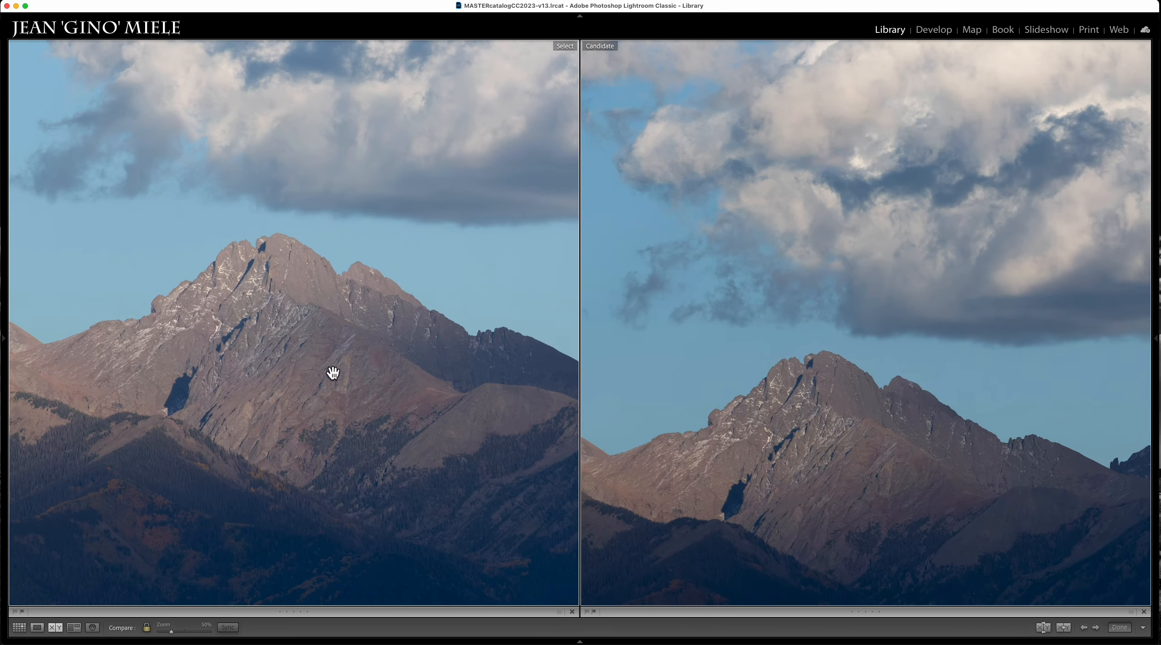
{"action": "left_click", "coordinate": [332, 373]}
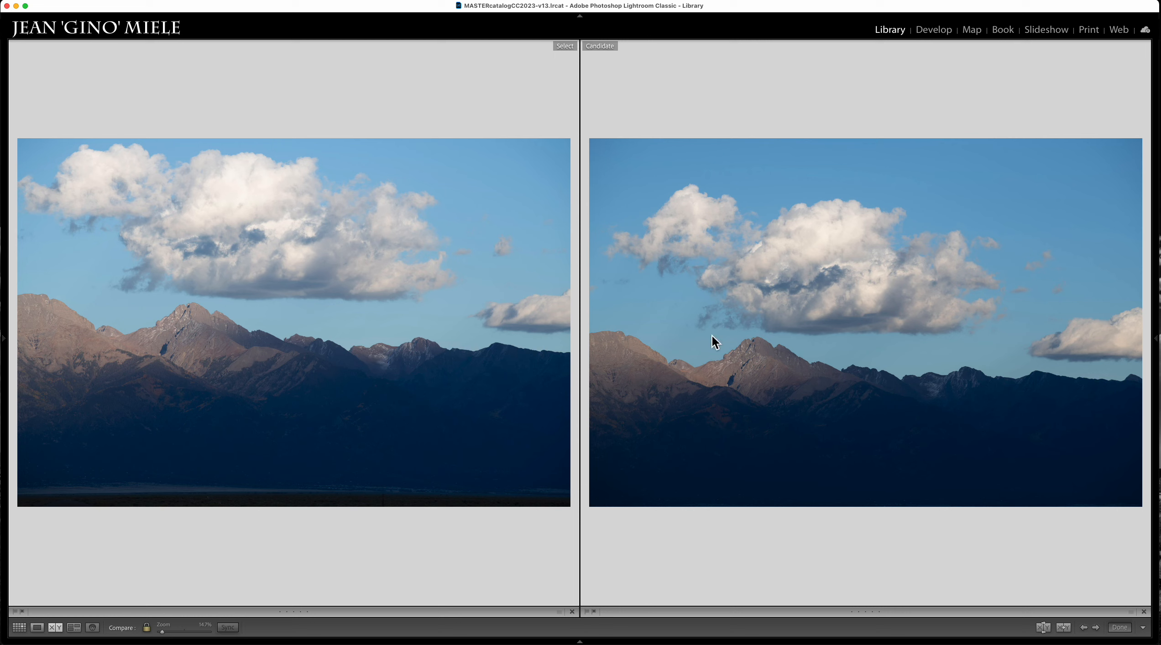
Step: Show the photo info overlay and advance the comparison to photo 180 as Select with photo 185 as Candidate
{"action": "key", "text": "i"}
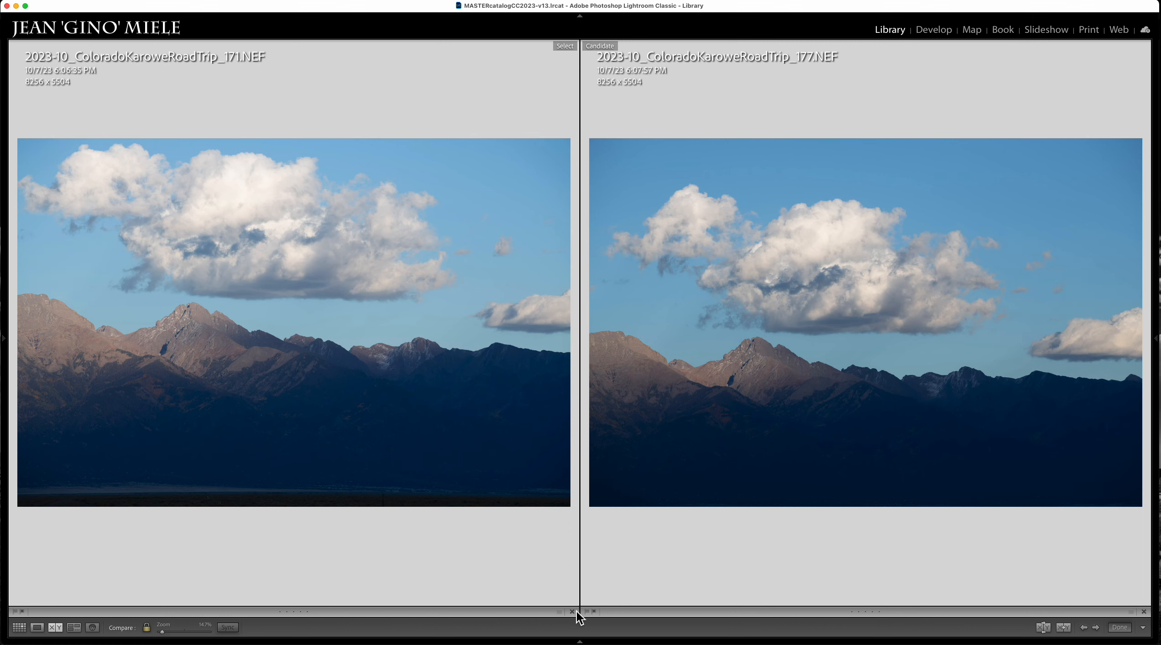
{"action": "key", "text": "Up"}
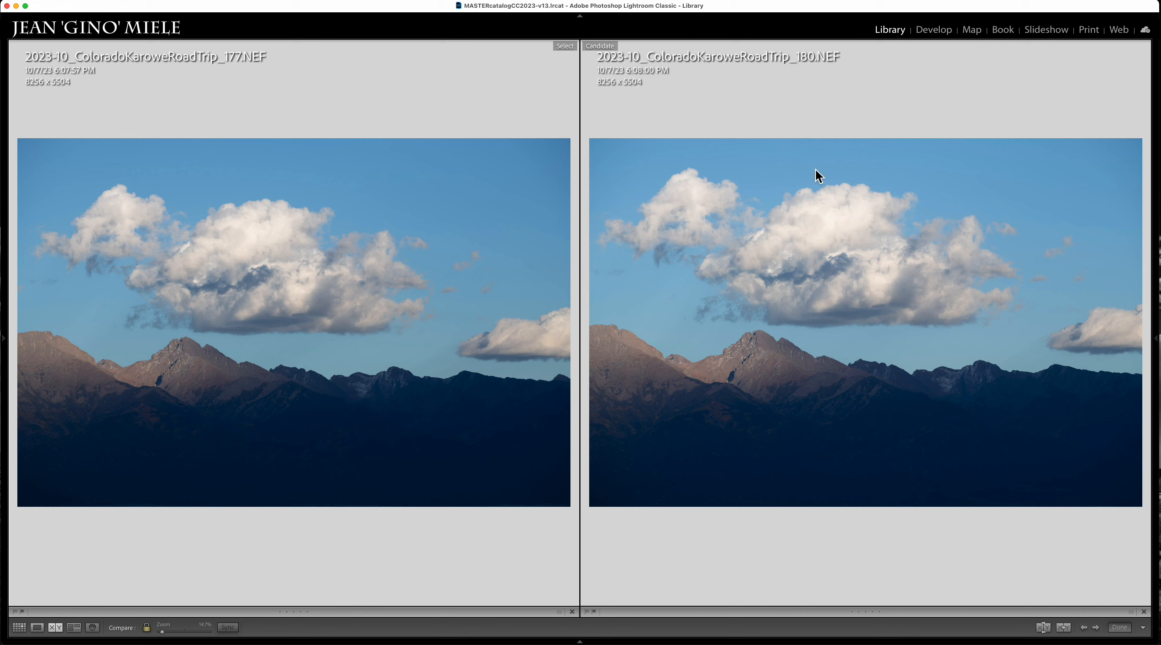
{"action": "key", "text": "Up"}
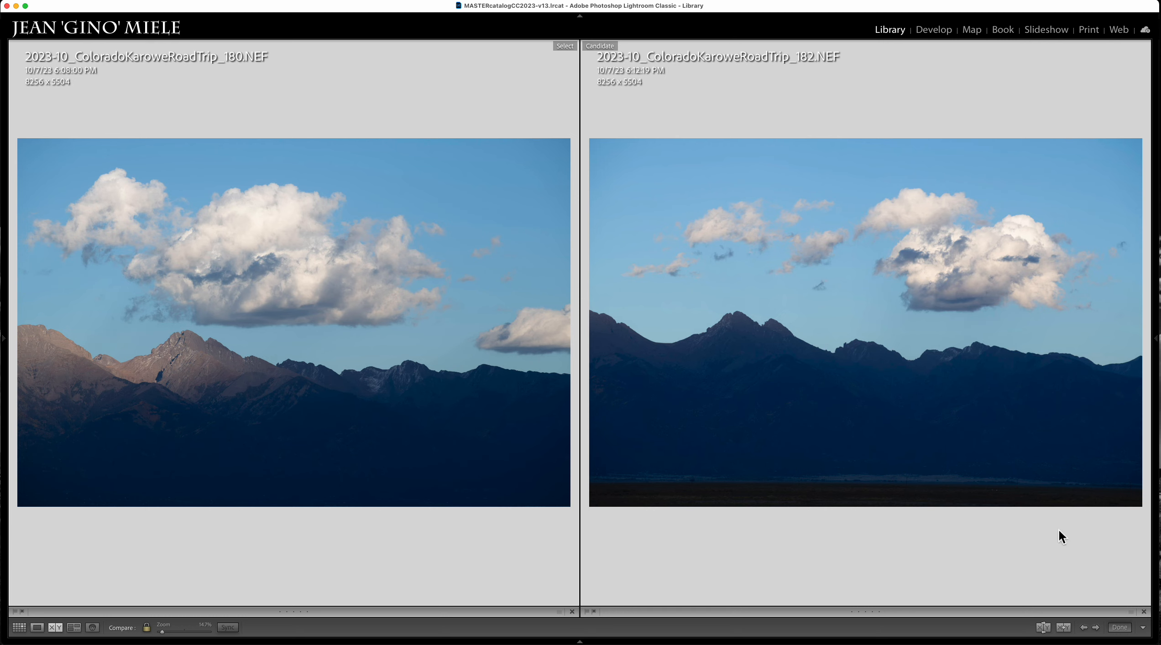
{"action": "left_click", "coordinate": [1143, 612]}
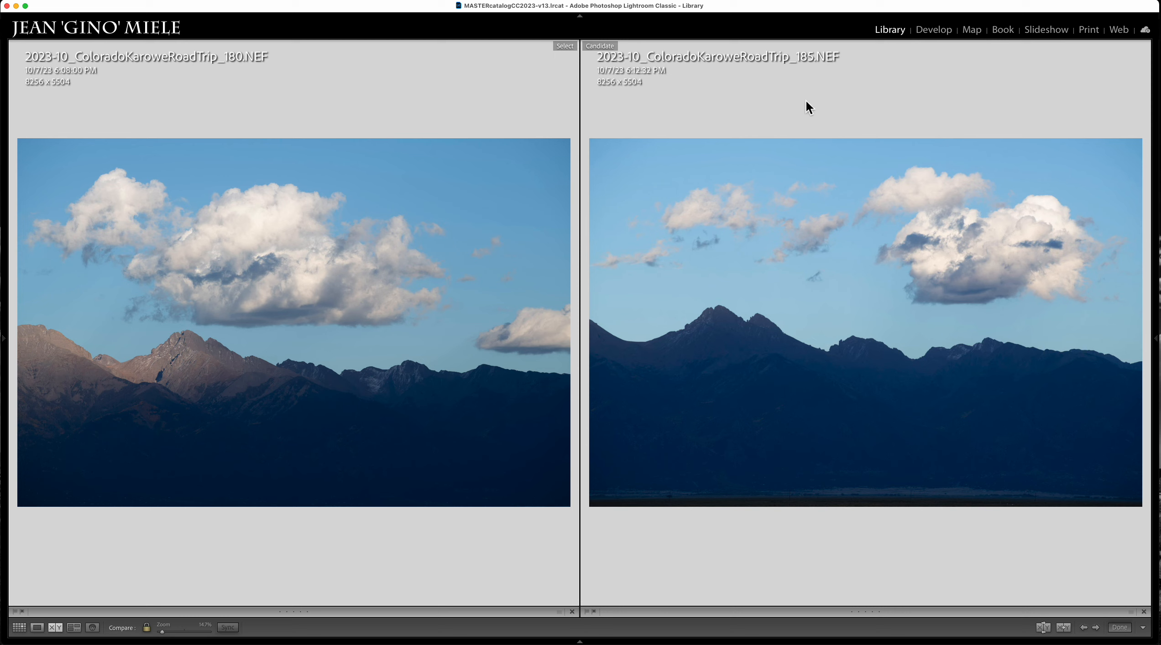
Step: Rate photo 180 one star and photo 193 two stars while advancing the comparison, and return to the grid with nothing selected
{"action": "left_click", "coordinate": [280, 611]}
{"action": "left_click", "coordinate": [572, 612]}
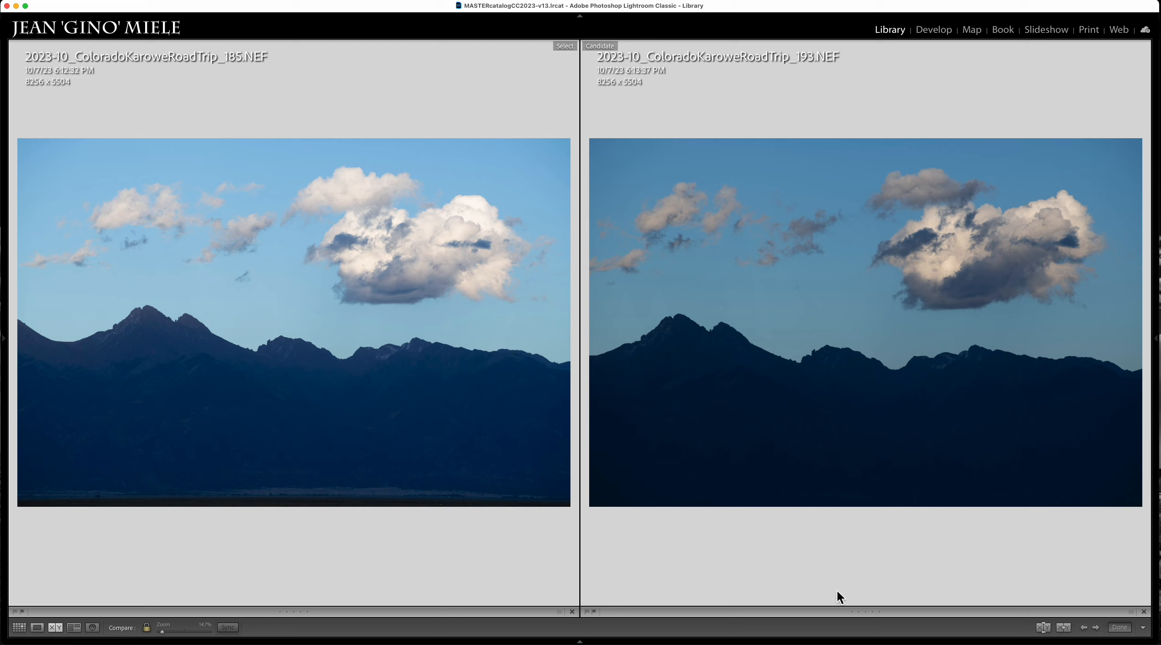
{"action": "left_click", "coordinate": [573, 612]}
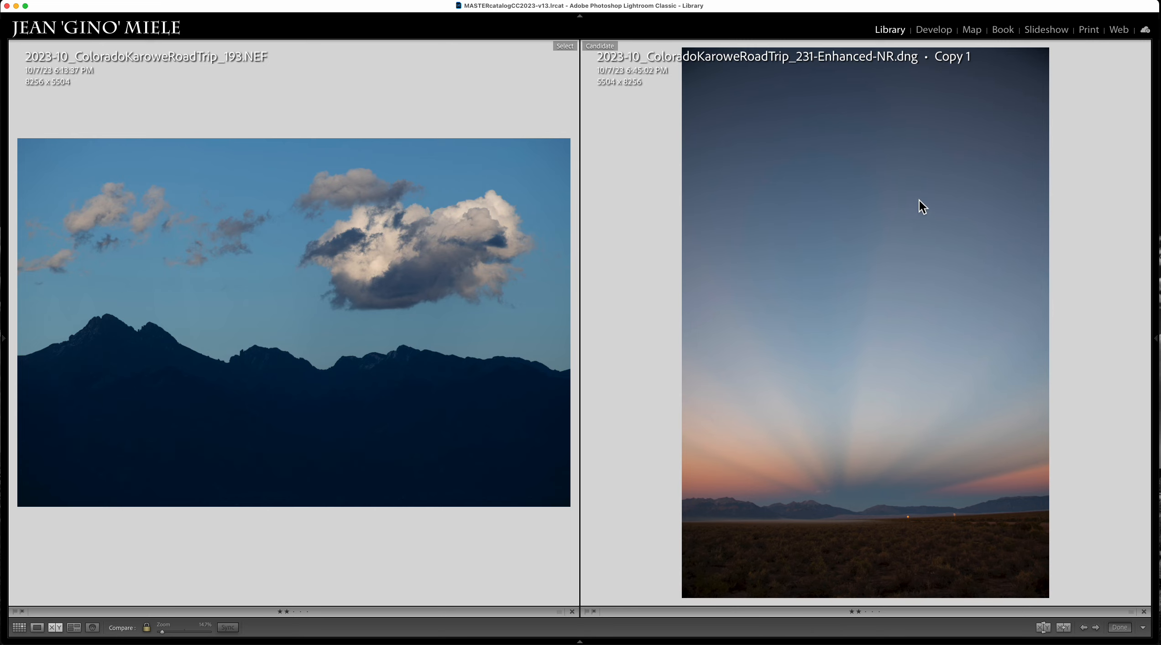
{"action": "key", "text": "g"}
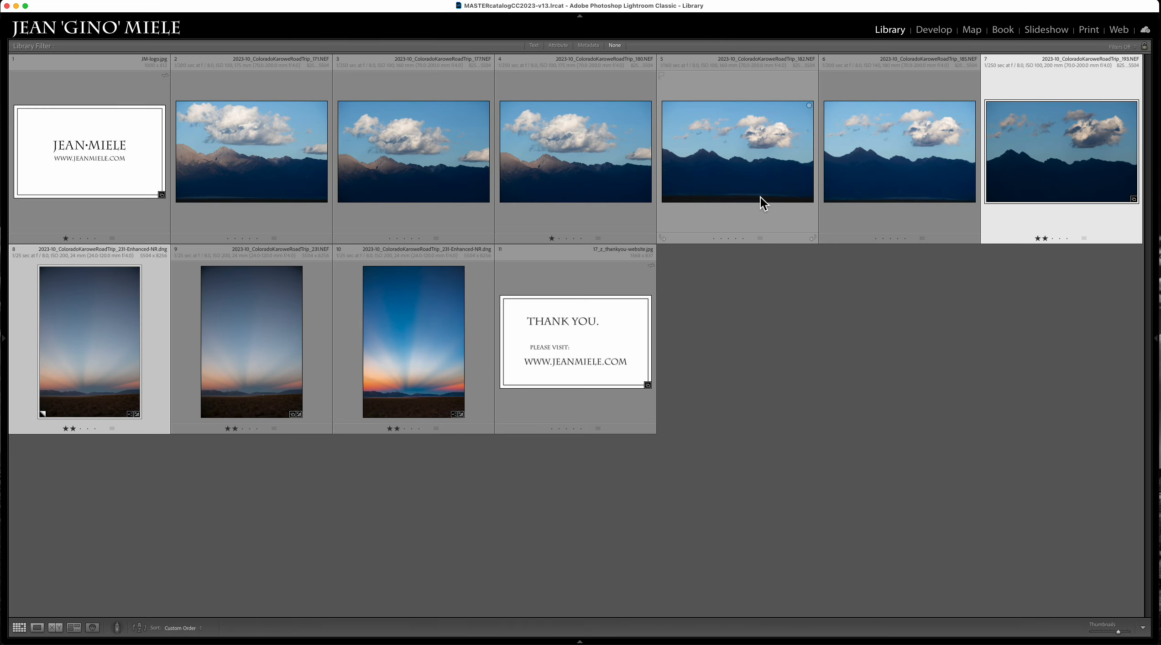
{"action": "left_click", "coordinate": [910, 387]}
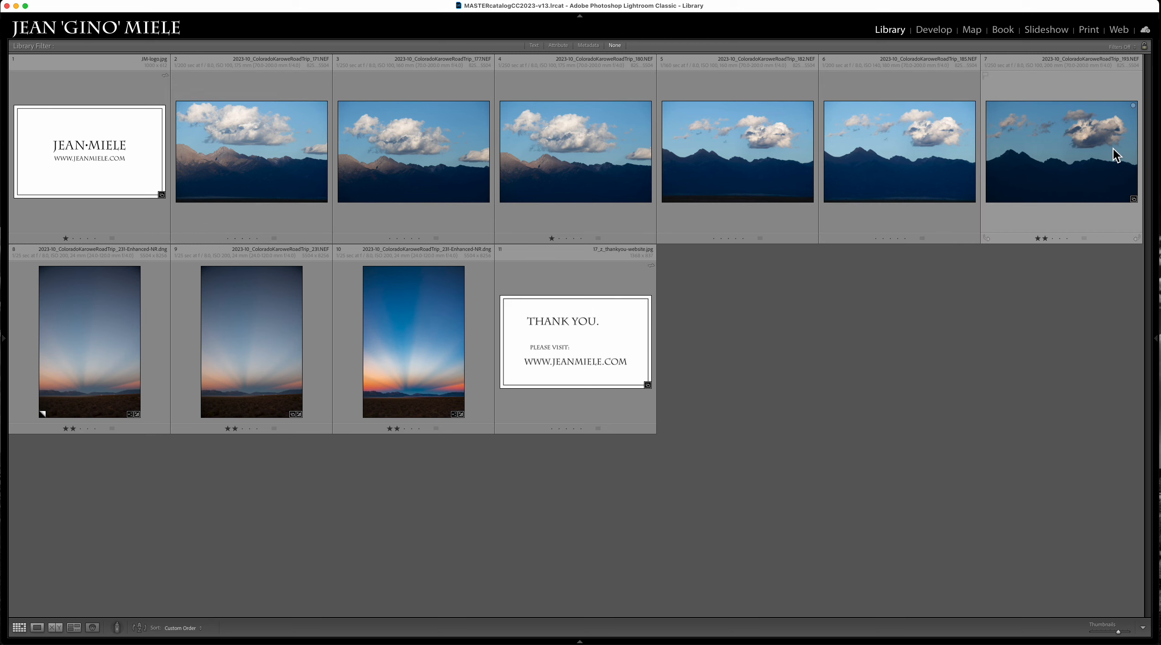
Step: View the two rated mountain photos, 180 and 193, side by side in Survey view, and return to the grid with nothing selected
{"action": "left_click", "coordinate": [628, 179]}
{"action": "left_click", "coordinate": [1045, 166], "text": "super"}
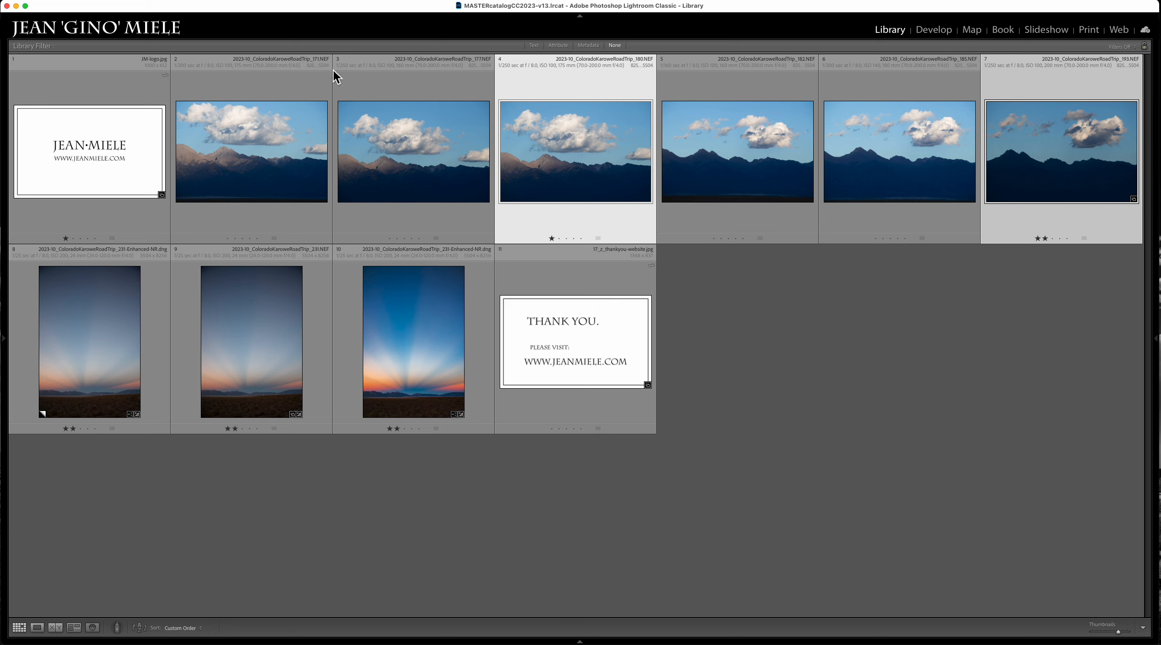
{"action": "right_click", "coordinate": [674, 204]}
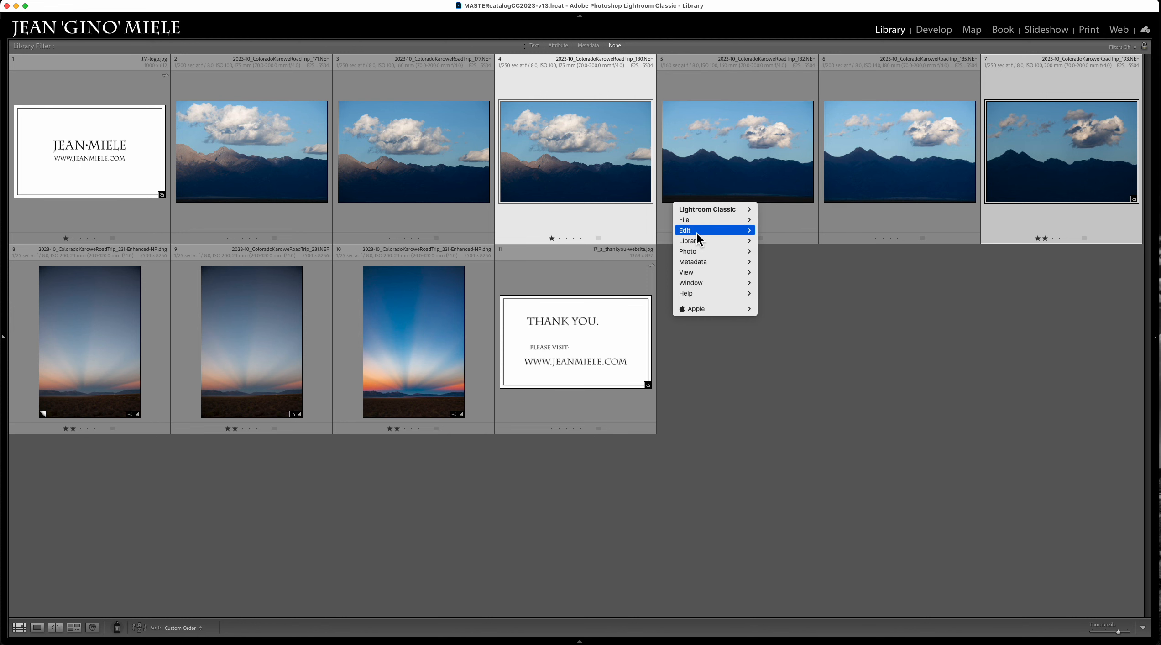
{"action": "mouse_move", "coordinate": [696, 274]}
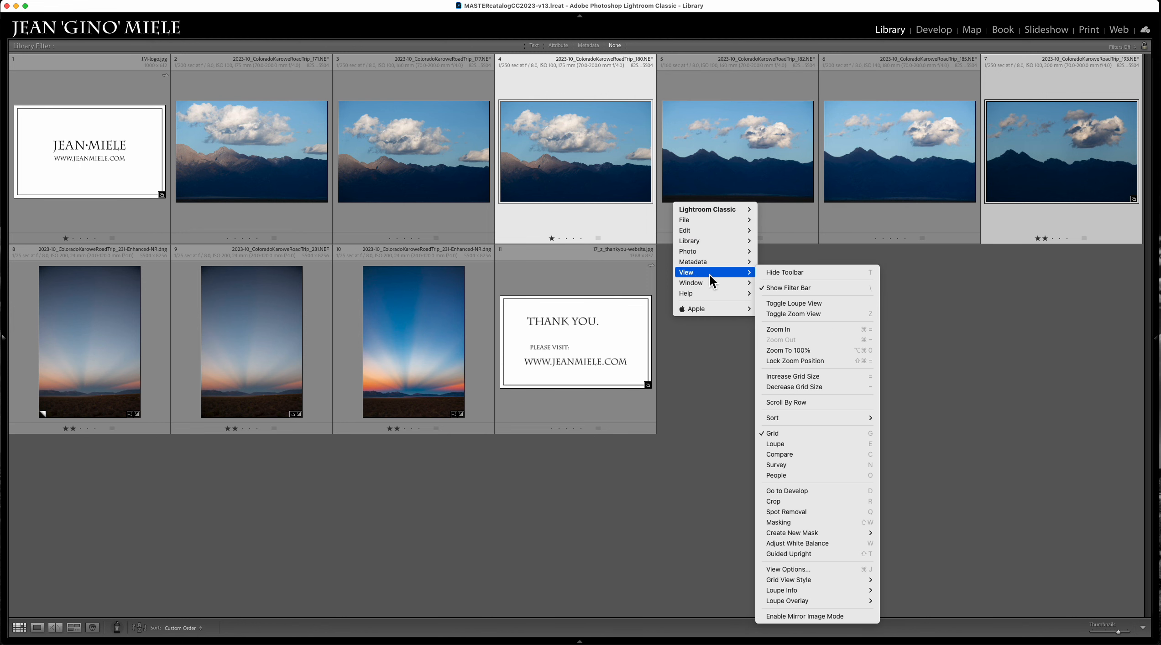
{"action": "left_click", "coordinate": [810, 465]}
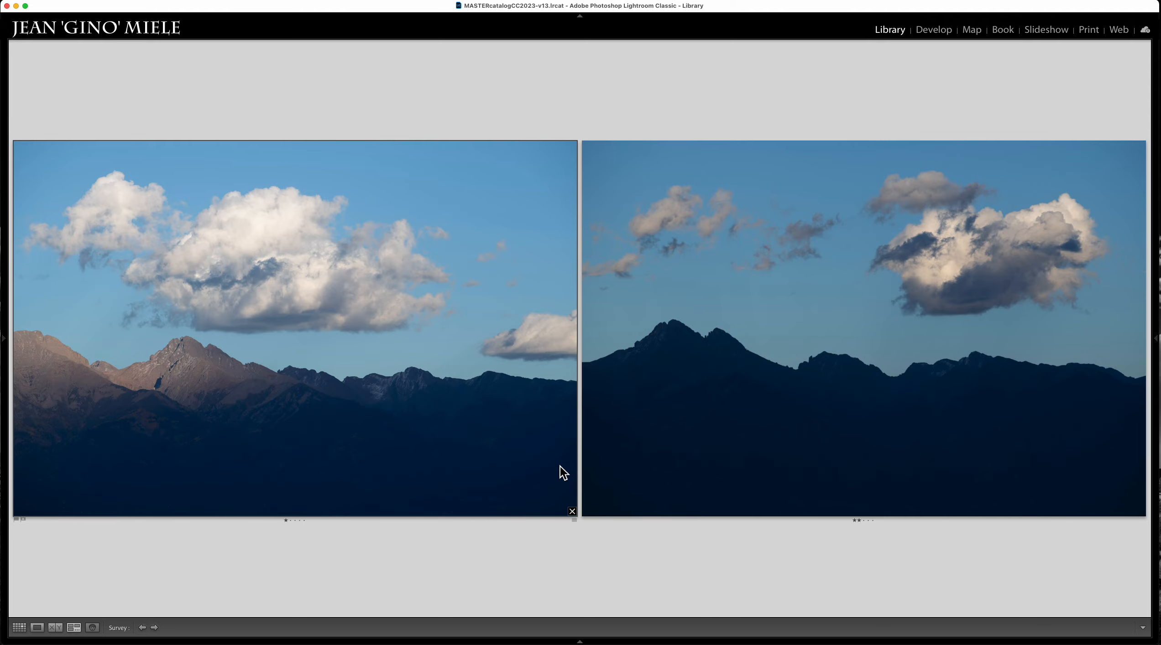
{"action": "key", "text": "g"}
{"action": "left_click", "coordinate": [932, 381]}
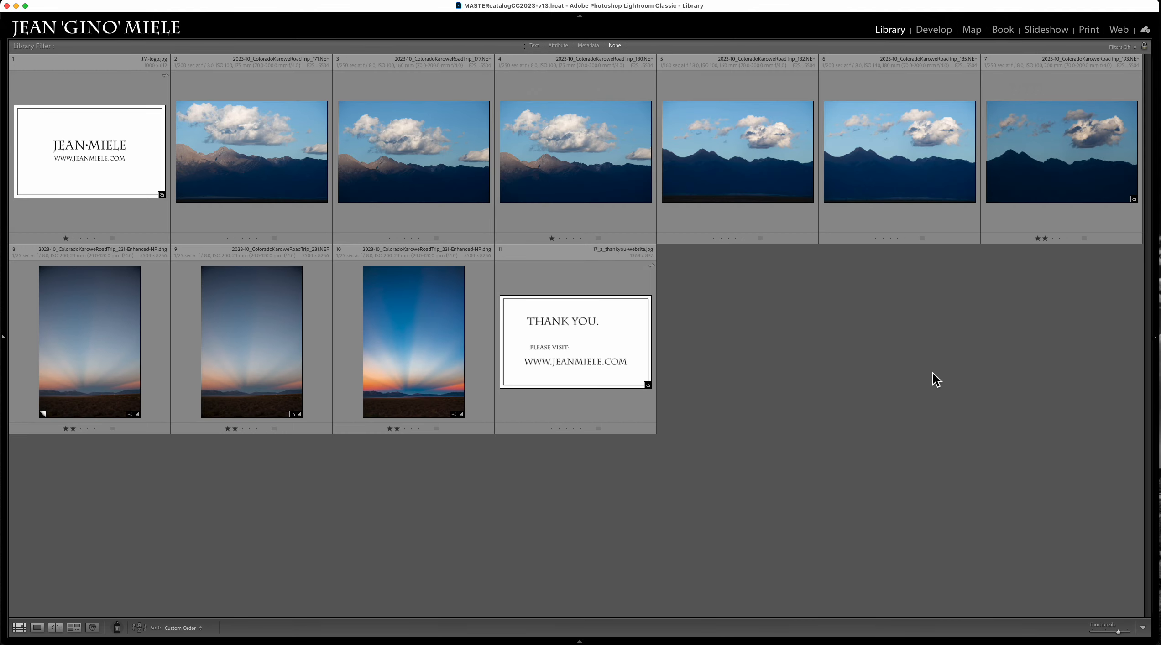
Step: Select the three vertical sunset versions of photo 231 and open them in Survey view
{"action": "left_click", "coordinate": [411, 164]}
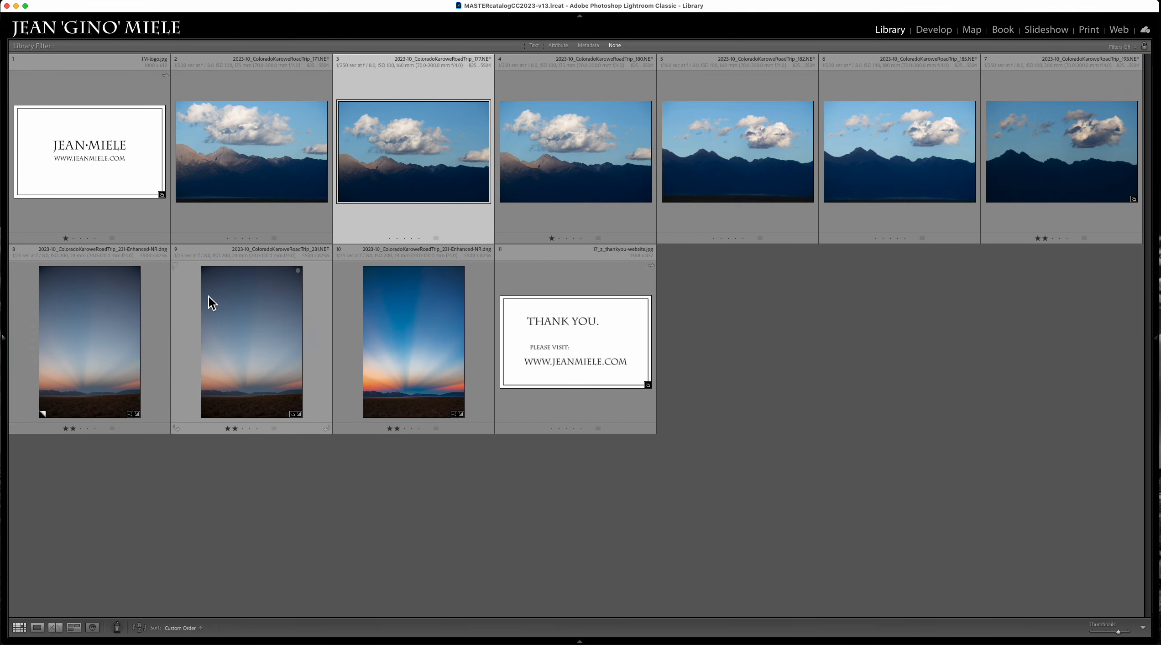
{"action": "left_click", "coordinate": [151, 326]}
{"action": "left_click", "coordinate": [411, 331], "text": "shift"}
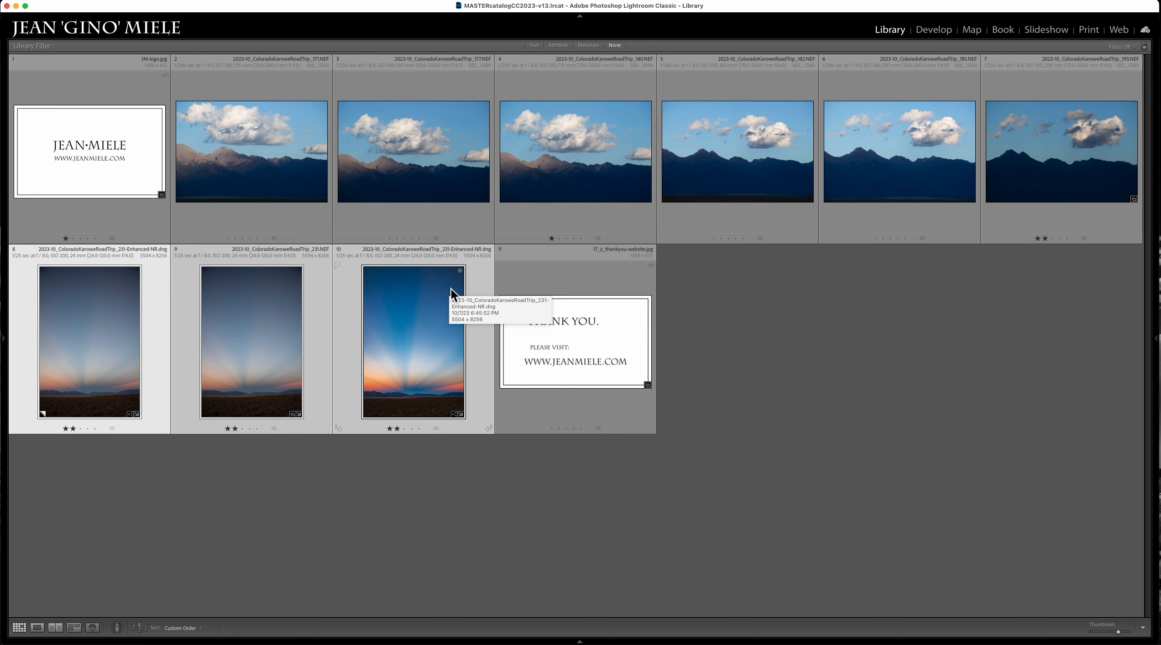
{"action": "key", "text": "n"}
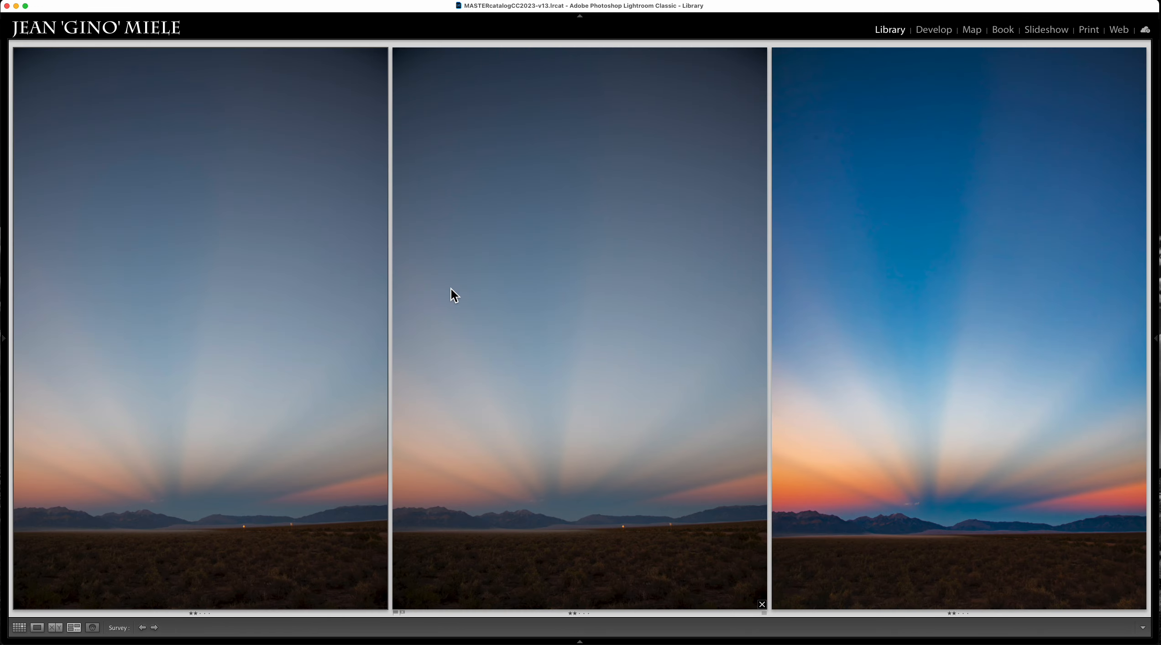
Step: Place the vivid sunset version between the two muted ones, remove the first muted version from the survey, and return to the grid
{"action": "left_click_drag", "start_coordinate": [855, 384], "coordinate": [556, 392]}
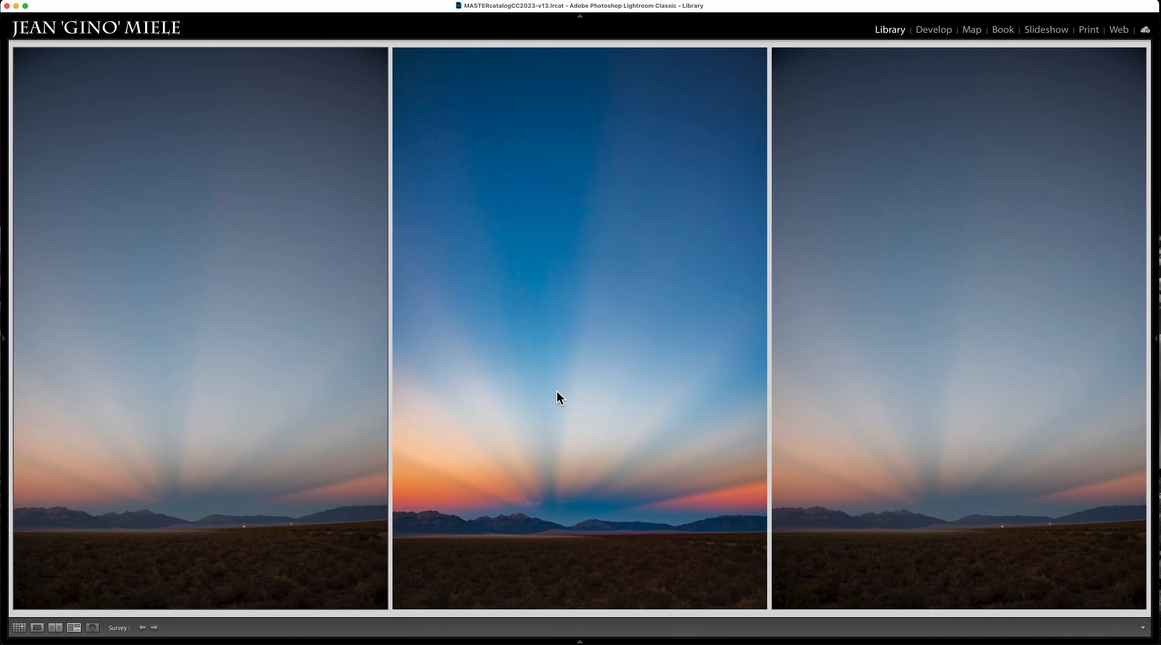
{"action": "left_click", "coordinate": [382, 605]}
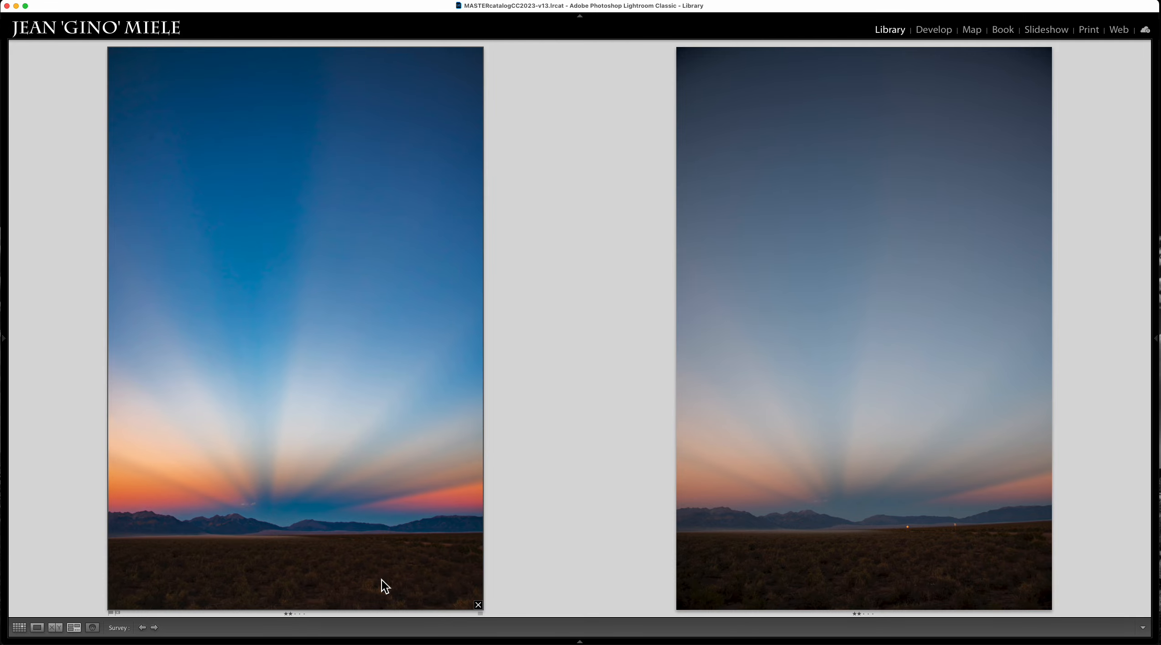
{"action": "key", "text": "g"}
{"action": "left_click", "coordinate": [701, 372]}
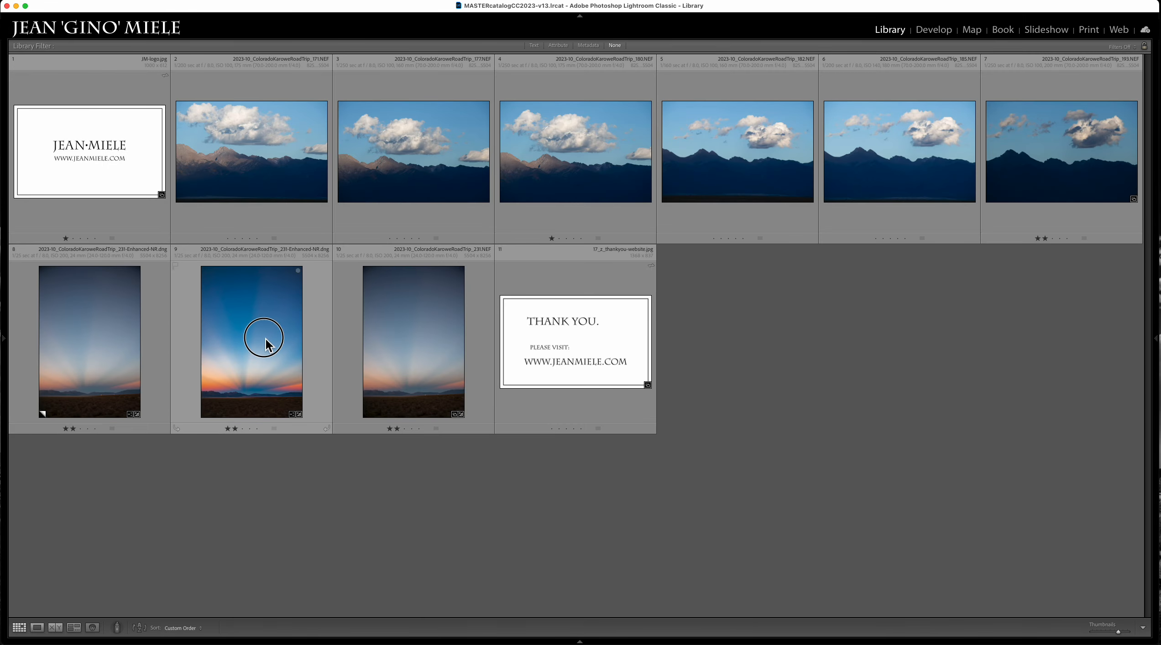
Step: Move the vivid sunset version after the two muted ones in the grid and show the side panels
{"action": "left_click_drag", "start_coordinate": [259, 337], "coordinate": [495, 362]}
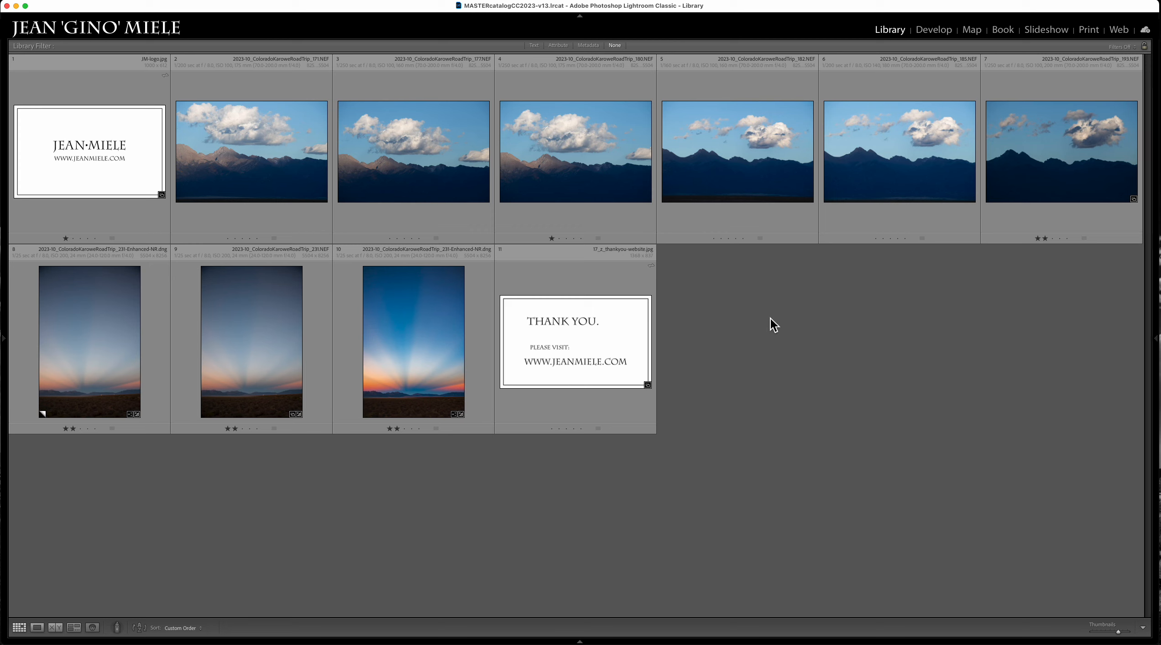
{"action": "key", "text": "Tab"}
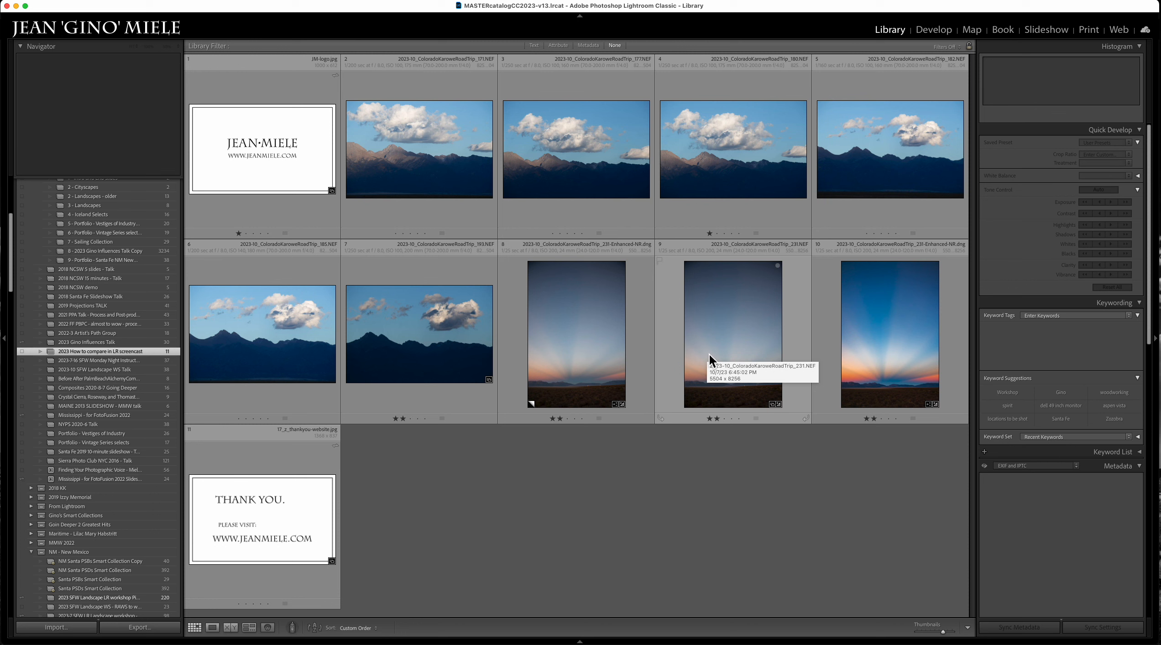
Step: Open the vivid sunset version in Develop and collapse the Navigator to make room for the History list
{"action": "left_click", "coordinate": [895, 328]}
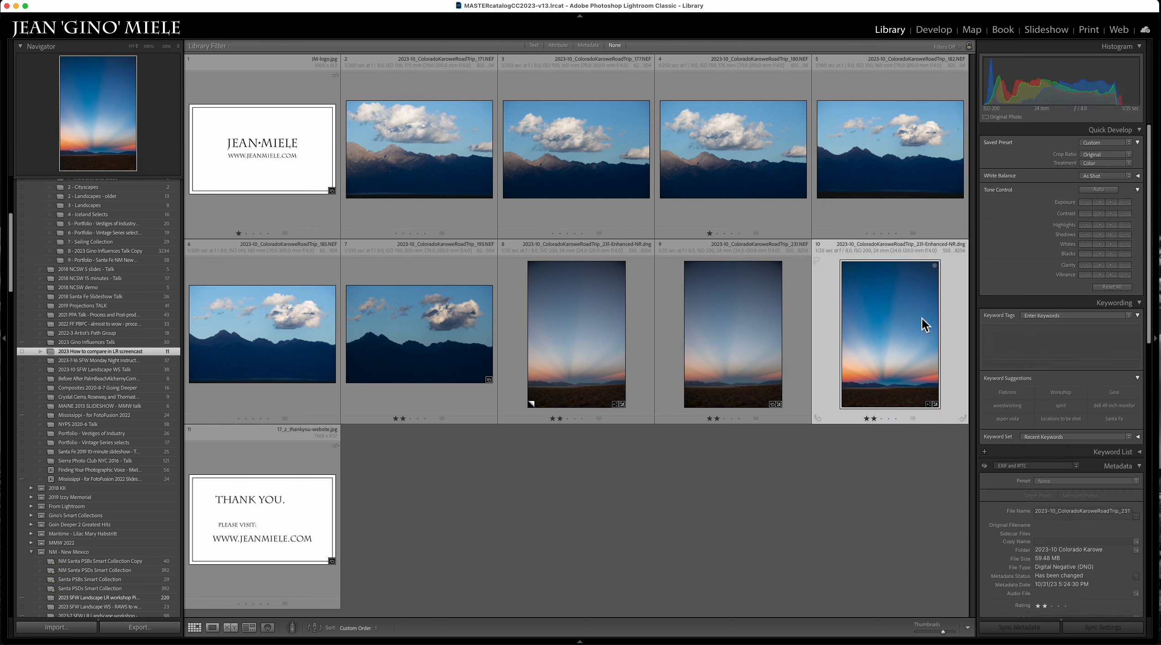
{"action": "key", "text": "d"}
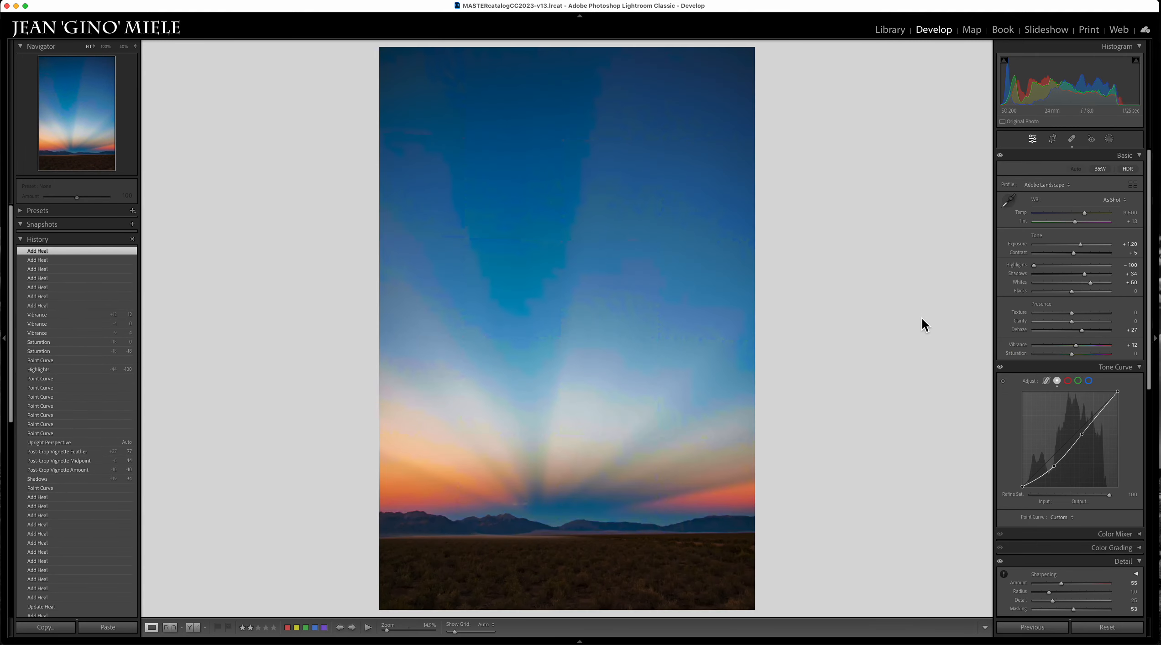
{"action": "left_click", "coordinate": [21, 49]}
{"action": "left_click_drag", "start_coordinate": [12, 173], "coordinate": [30, 247]}
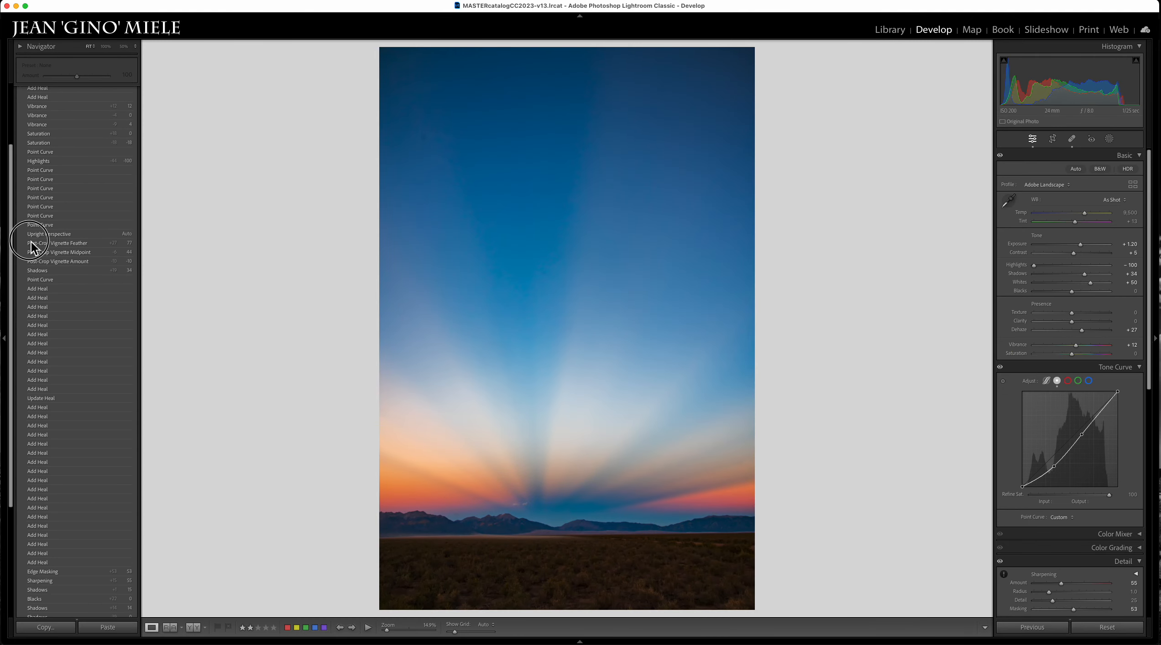
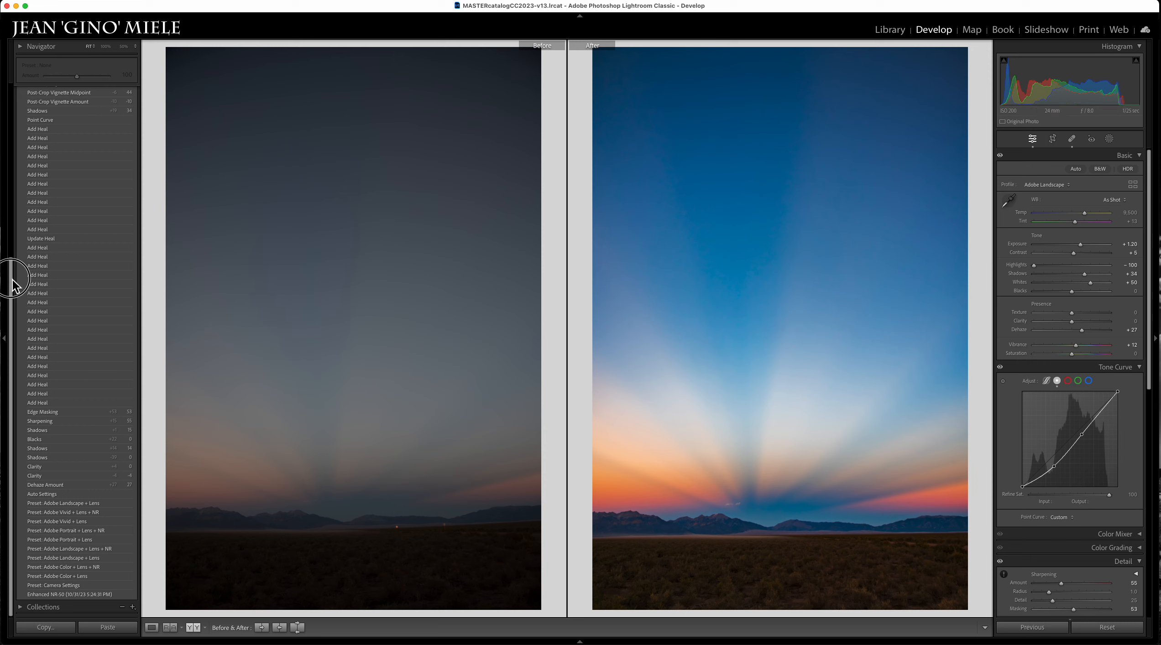
Step: Copy the settings of the Post-Crop Vignette Feather history step to the Before image
{"action": "left_click_drag", "start_coordinate": [10, 283], "coordinate": [18, 105]}
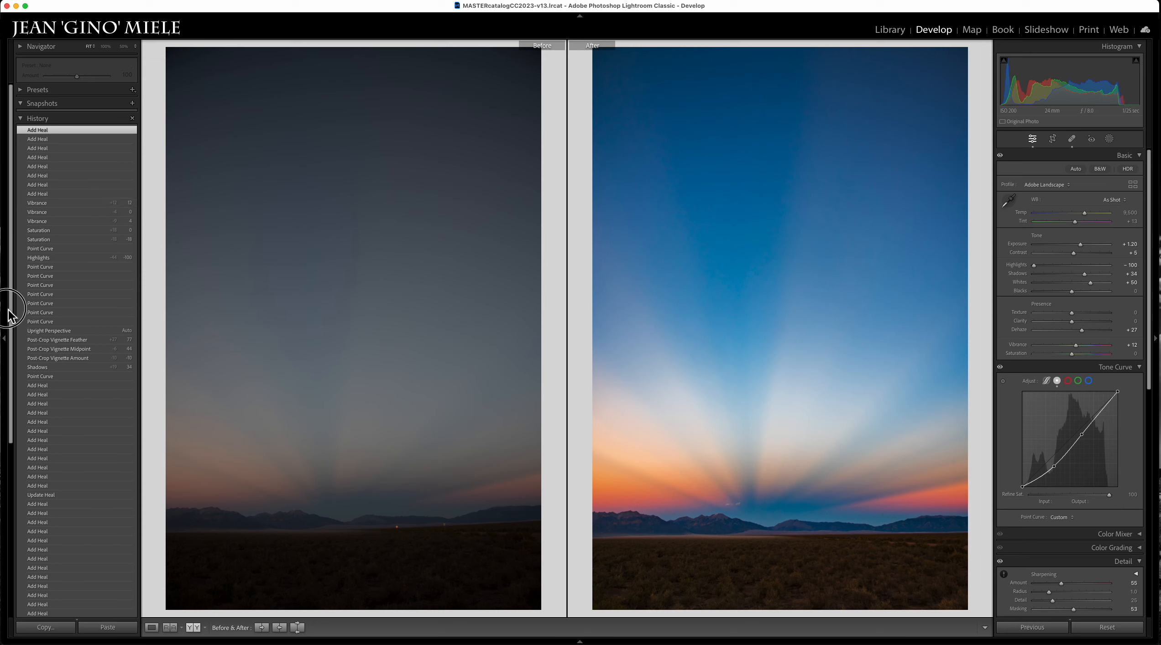
{"action": "mouse_move", "coordinate": [13, 310]}
{"action": "left_mouse_down"}
{"action": "mouse_move", "coordinate": [15, 345]}
{"action": "mouse_move", "coordinate": [13, 331]}
{"action": "left_mouse_up"}
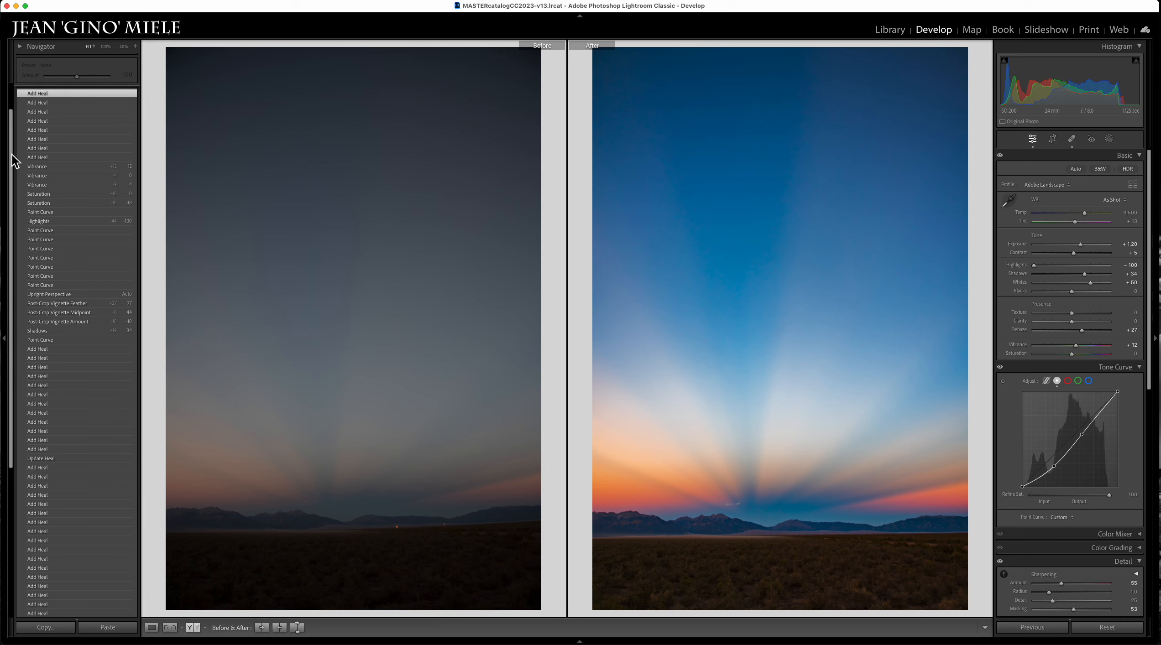
{"action": "left_click_drag", "start_coordinate": [13, 155], "coordinate": [12, 118]}
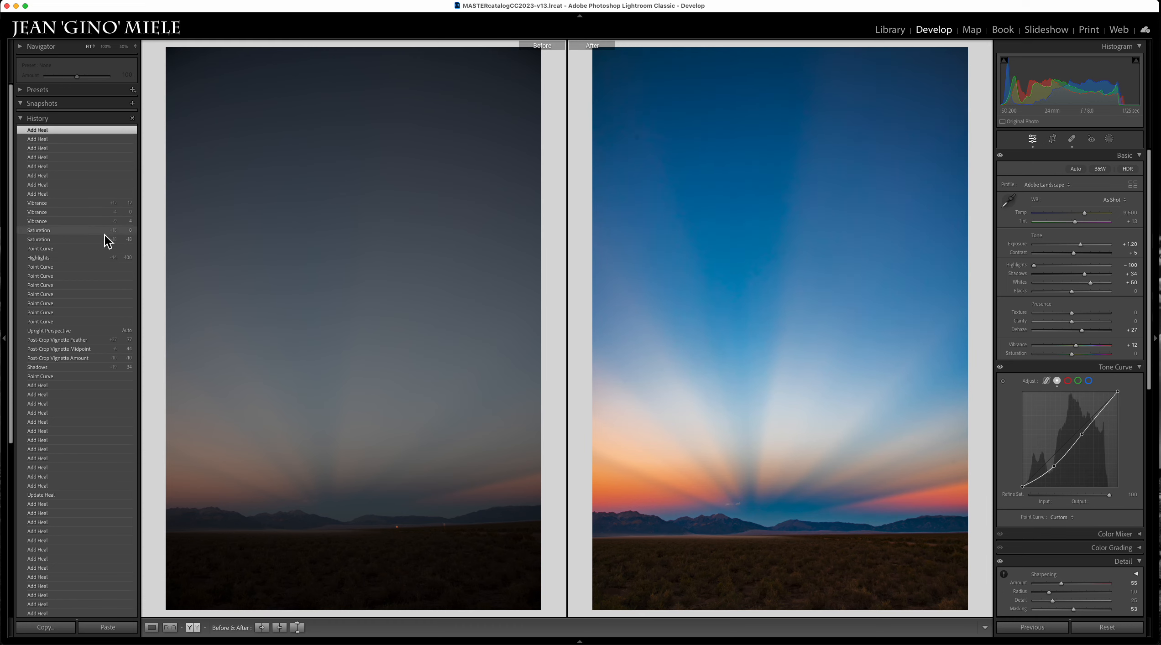
{"action": "right_click", "coordinate": [69, 340]}
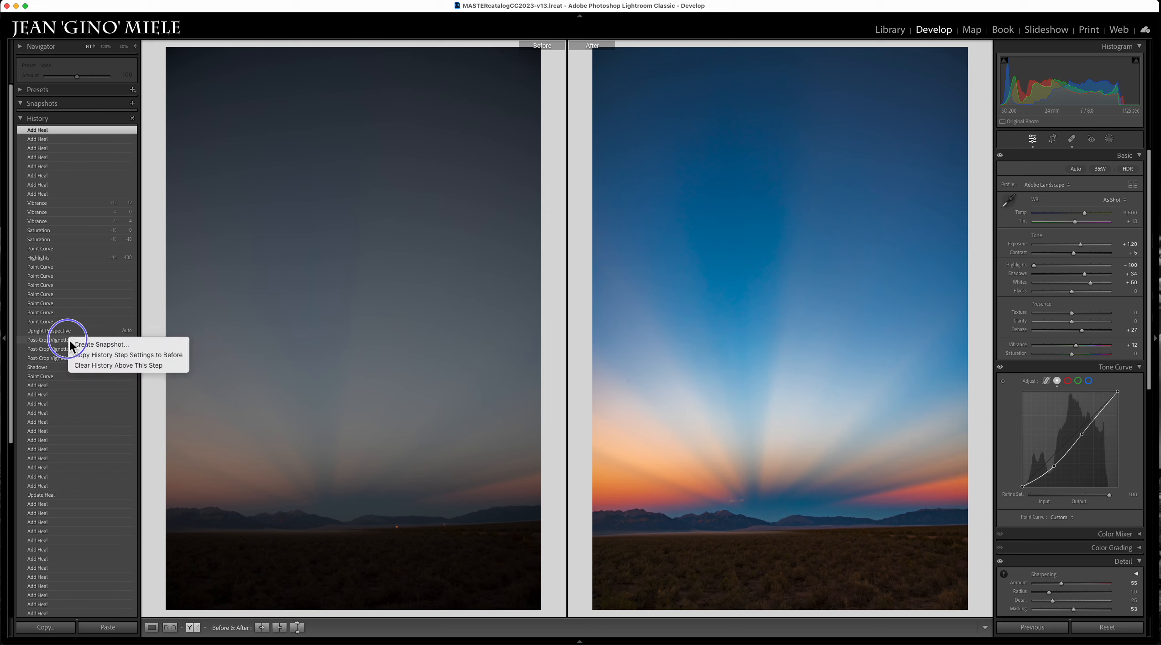
{"action": "left_click", "coordinate": [154, 355]}
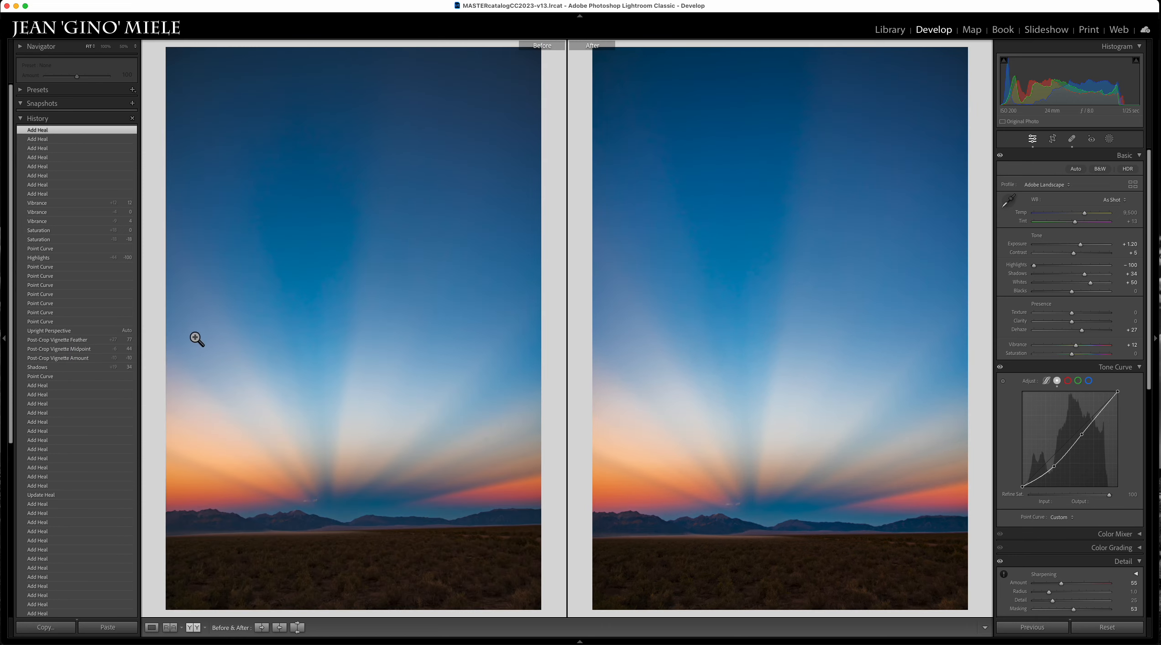
Step: Leave the side-by-side comparison and alternate the full-size view repeatedly between Before and the current edit
{"action": "key", "text": "y"}
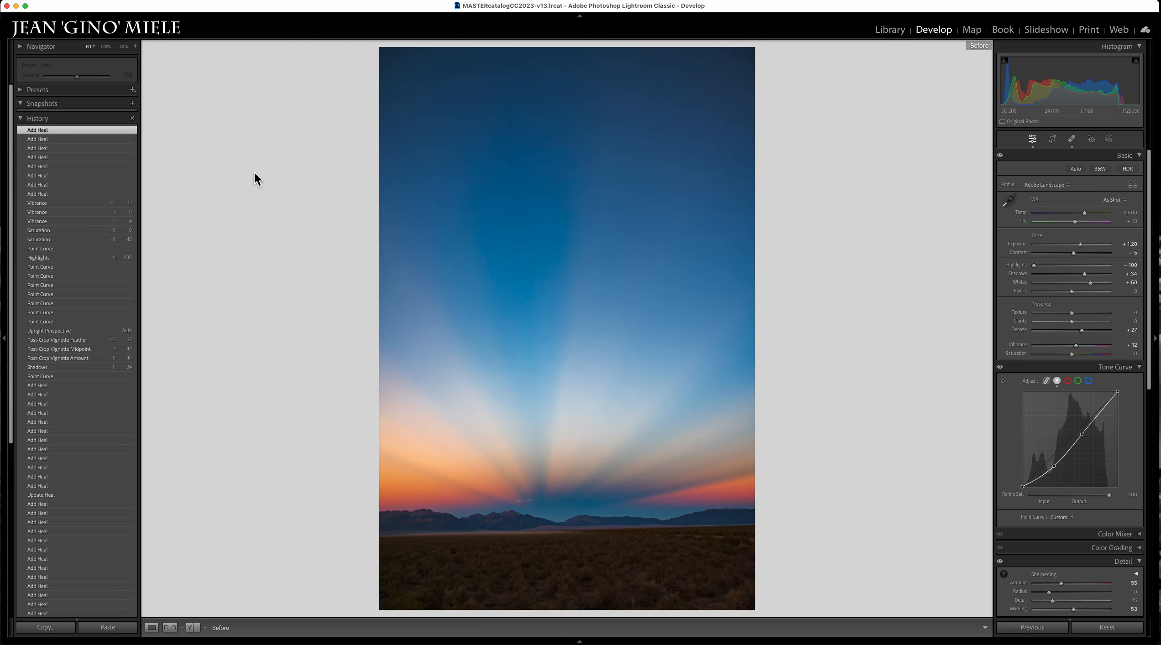
{"action": "key", "text": "backslash"}
{"action": "key", "text": "backslash"}
{"action": "key", "text": "backslash"}
{"action": "key", "text": "backslash"}
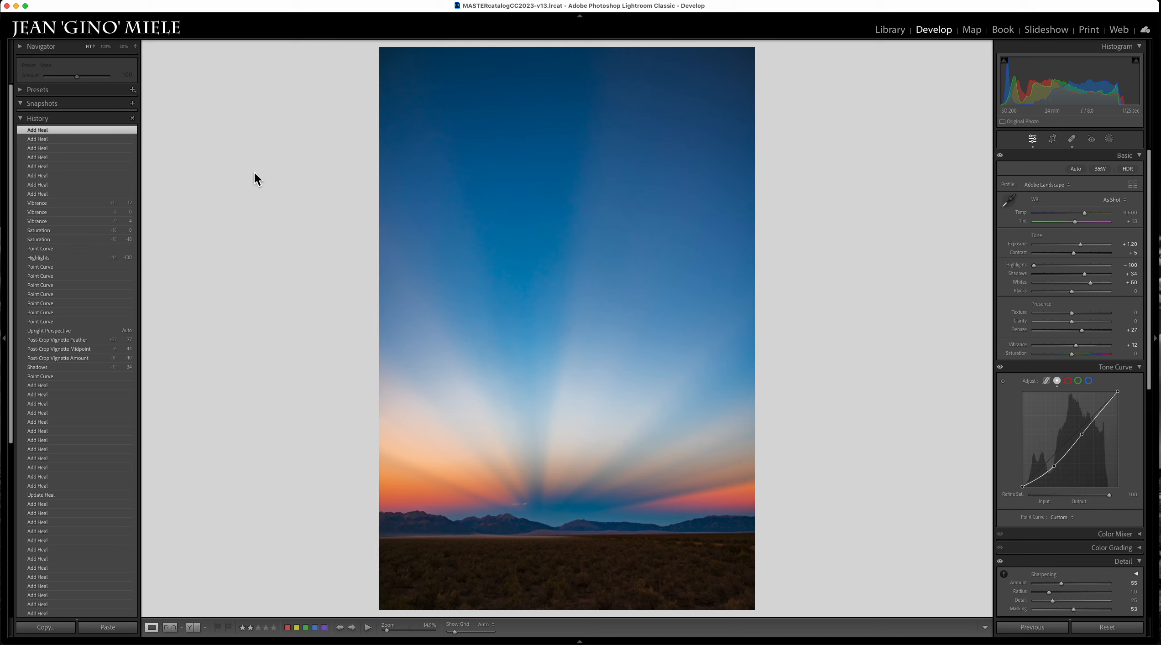
{"action": "key", "text": "backslash"}
{"action": "key", "text": "backslash"}
{"action": "key", "text": "backslash"}
{"action": "key", "text": "backslash"}
{"action": "key", "text": "backslash"}
{"action": "key", "text": "backslash"}
{"action": "key", "text": "backslash"}
{"action": "key", "text": "backslash"}
{"action": "key", "text": "backslash"}
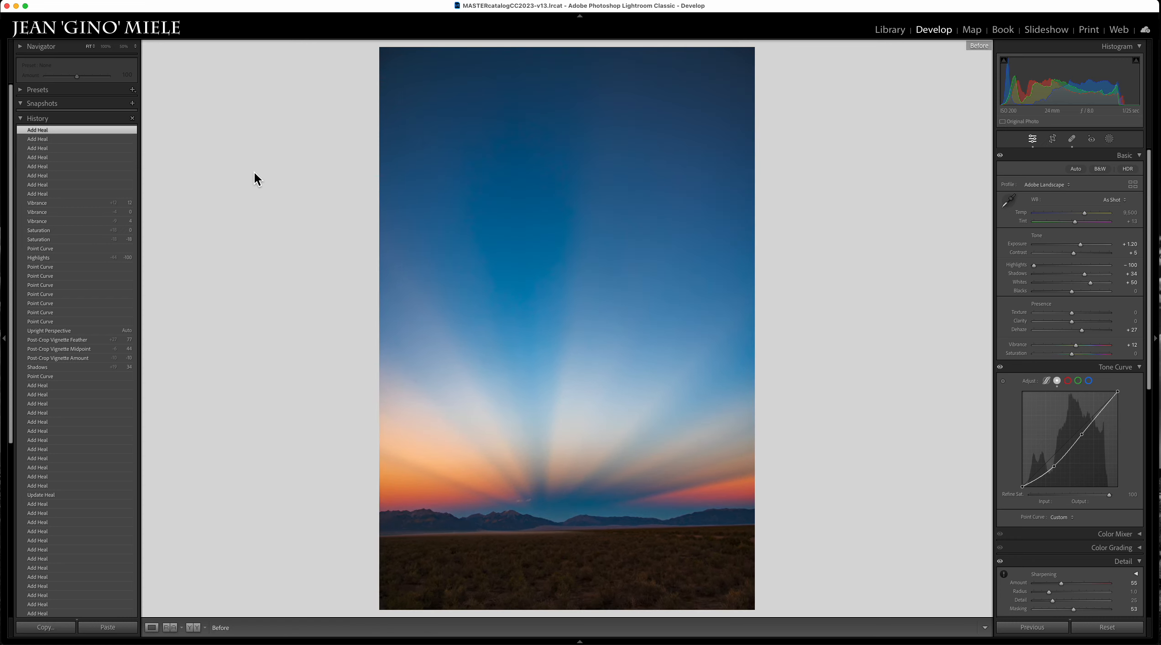
{"action": "key", "text": "backslash"}
{"action": "key", "text": "backslash"}
Step: Look at the photo at earlier history steps, including Upright Perspective, Clarity and several Add Heal entries, and return to the latest step
{"action": "left_click", "coordinate": [66, 332]}
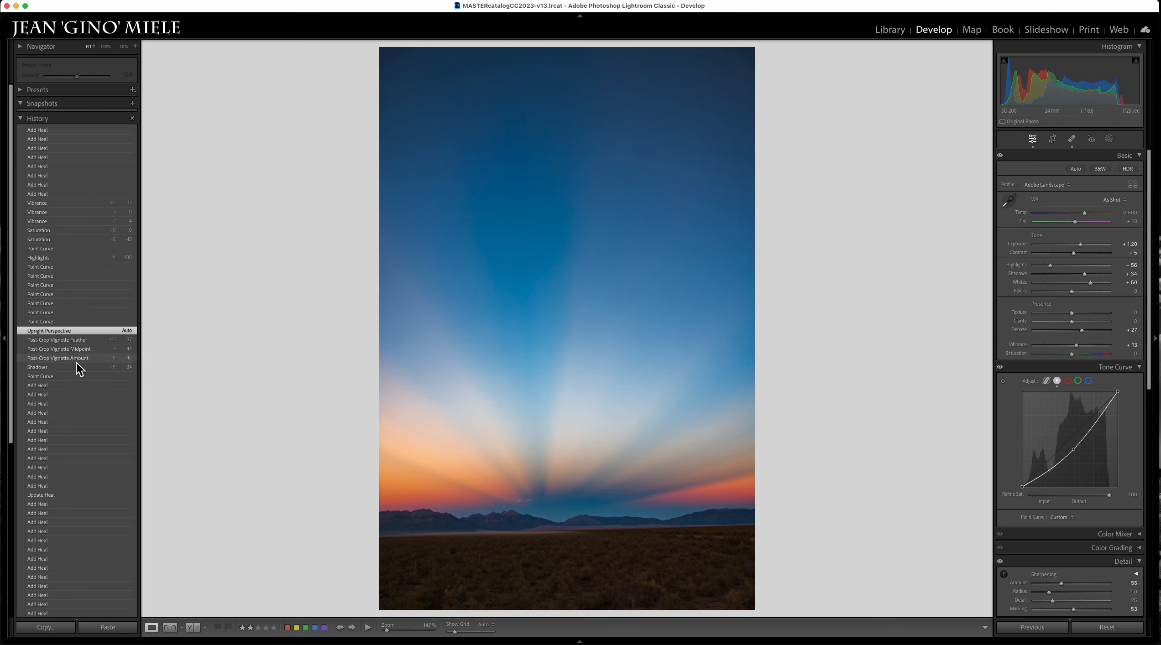
{"action": "left_click", "coordinate": [47, 459]}
{"action": "left_click_drag", "start_coordinate": [10, 388], "coordinate": [18, 530]}
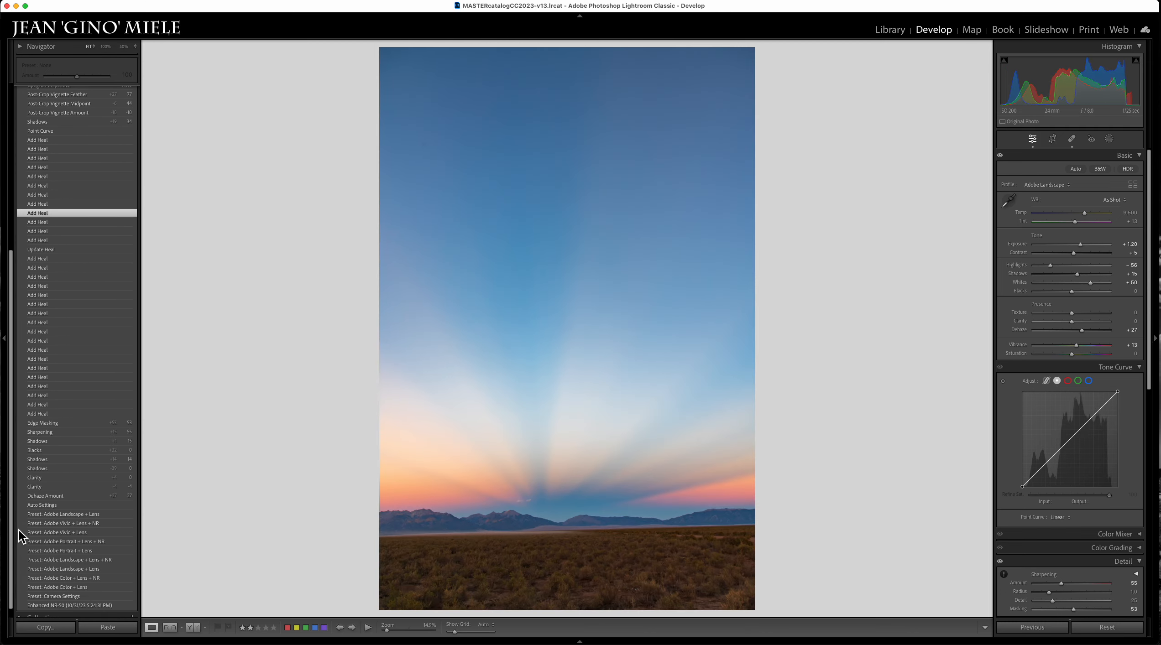
{"action": "left_click", "coordinate": [68, 487]}
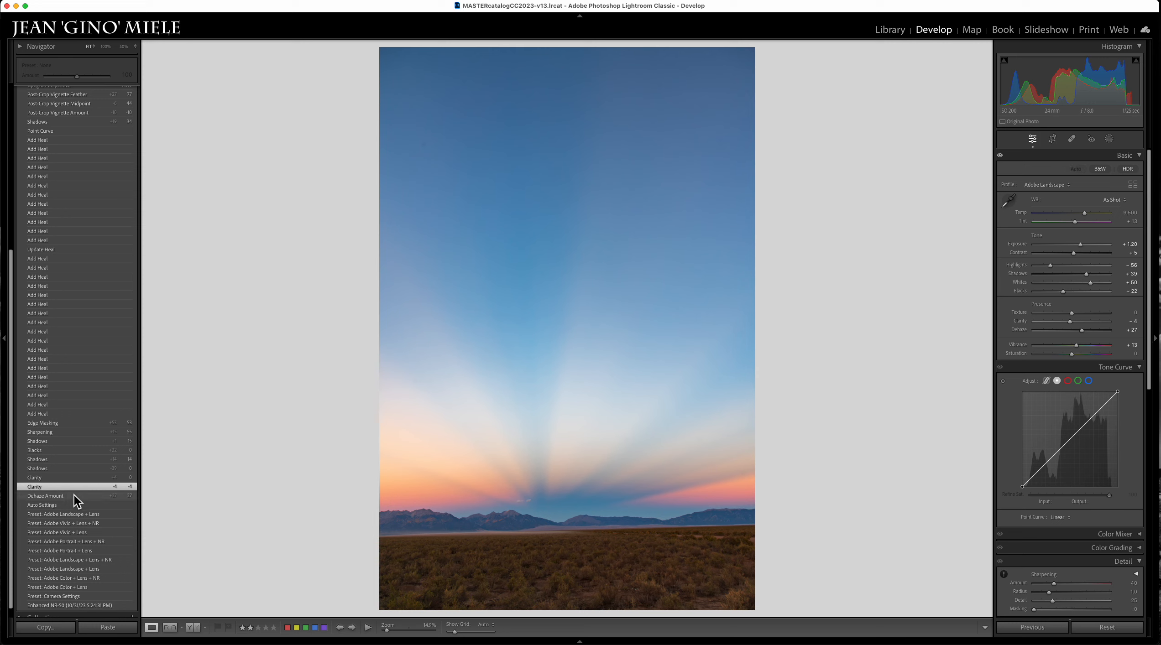
{"action": "left_click", "coordinate": [75, 332]}
{"action": "left_click", "coordinate": [75, 268]}
{"action": "left_click", "coordinate": [82, 196]}
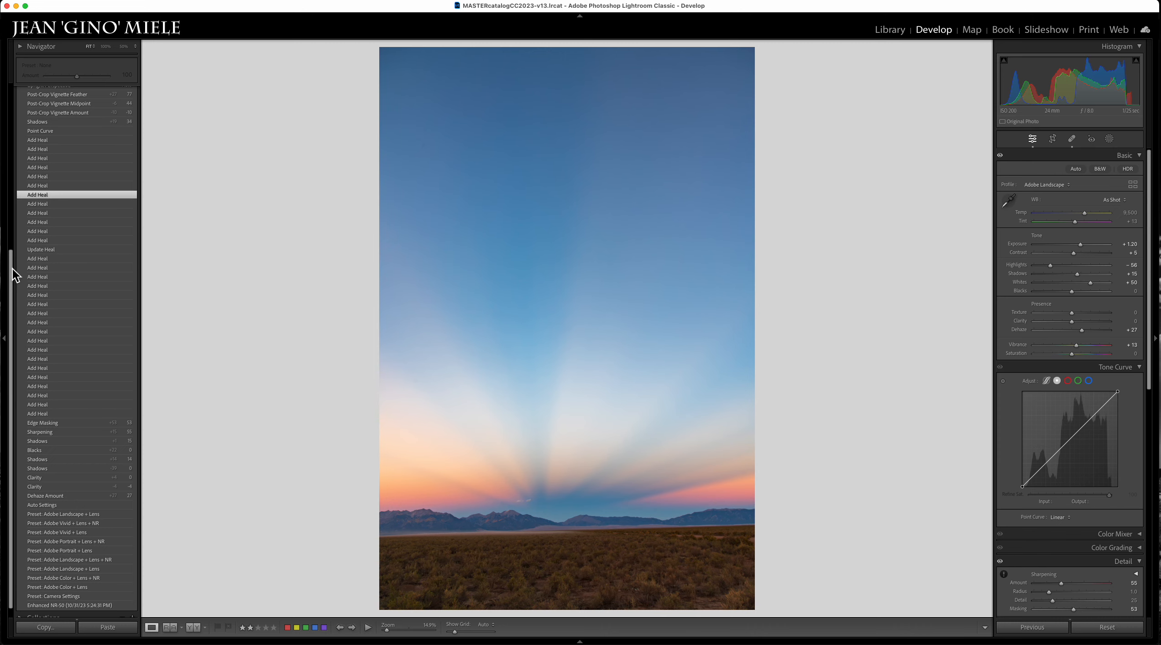
{"action": "left_click_drag", "start_coordinate": [12, 273], "coordinate": [22, 96]}
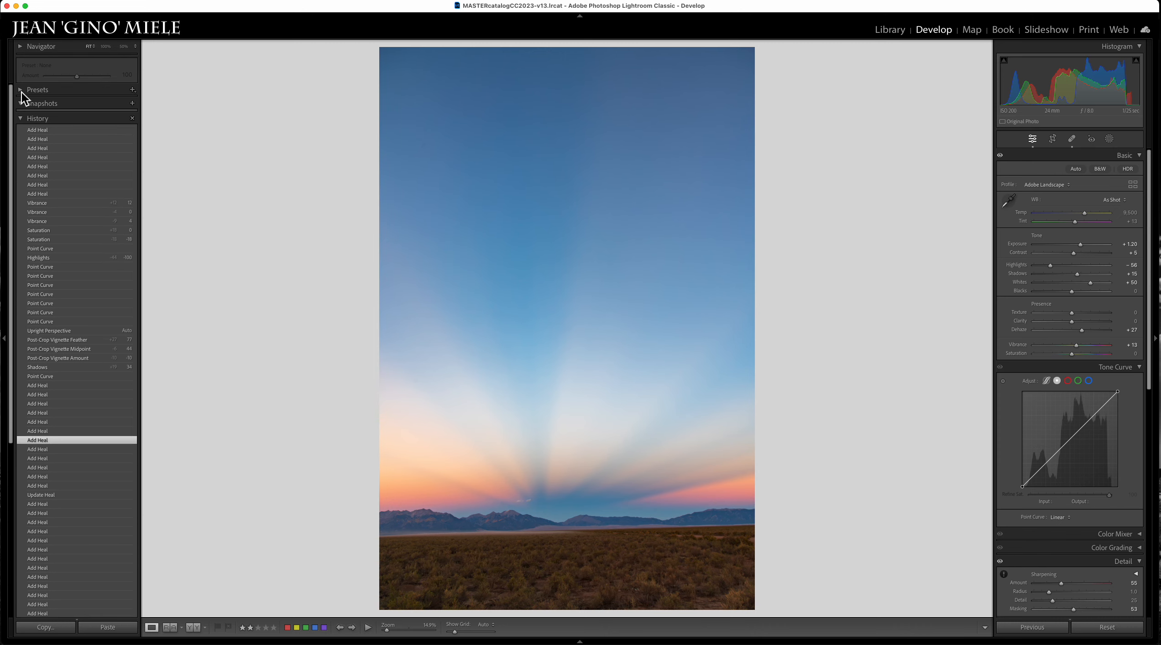
{"action": "left_click", "coordinate": [63, 131]}
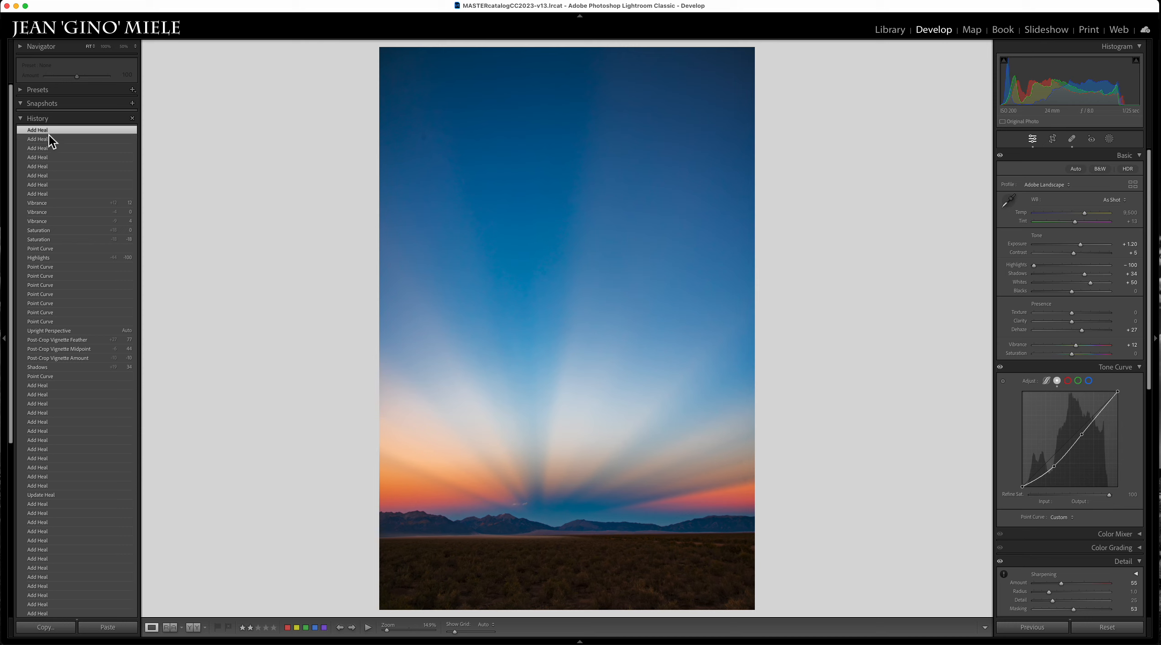
Step: Select the Post-Crop Vignette Feather history step, copy its settings to Before, and return the photo to the latest Add Heal step
{"action": "right_click", "coordinate": [60, 341]}
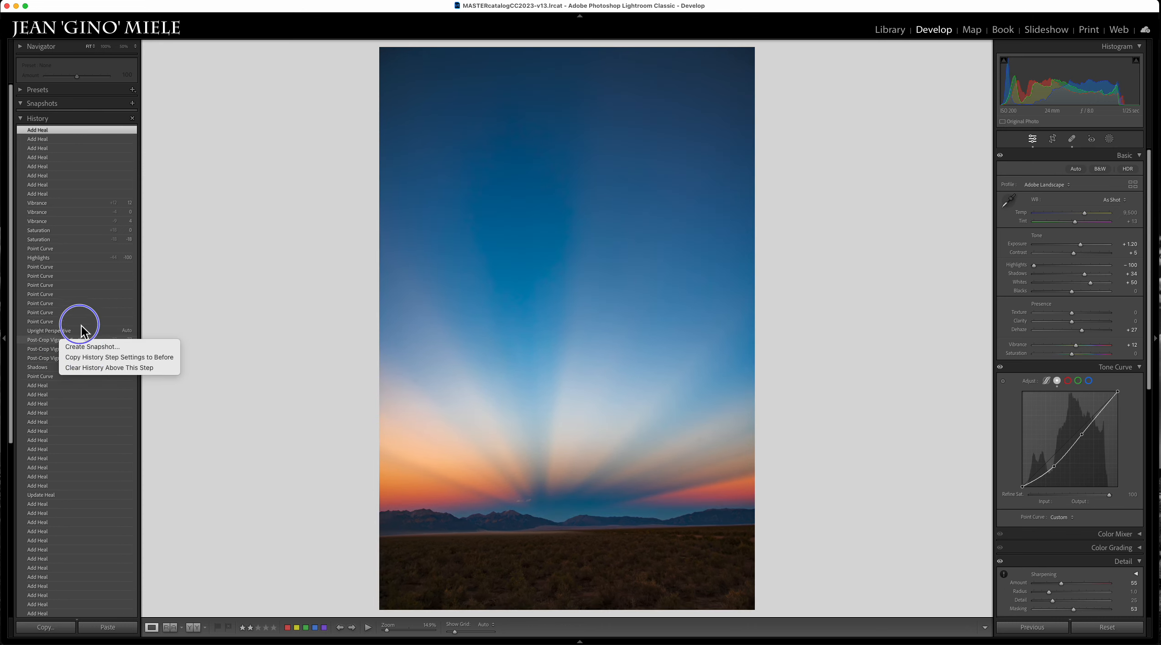
{"action": "left_click", "coordinate": [70, 307]}
{"action": "left_click", "coordinate": [57, 342]}
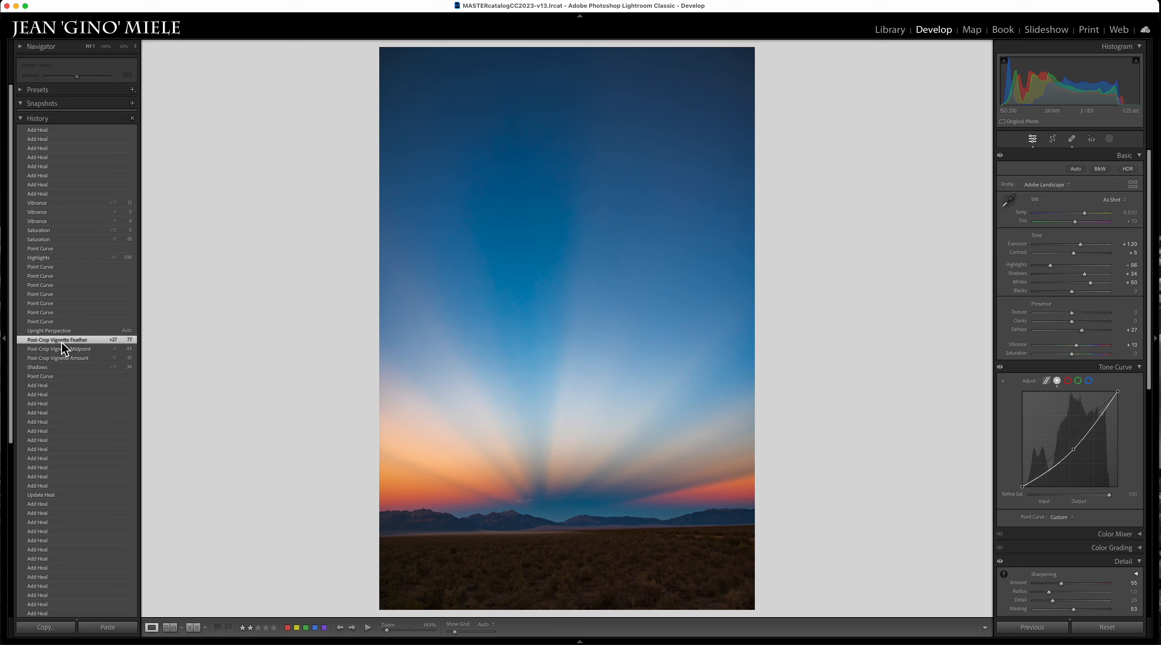
{"action": "right_click", "coordinate": [61, 341]}
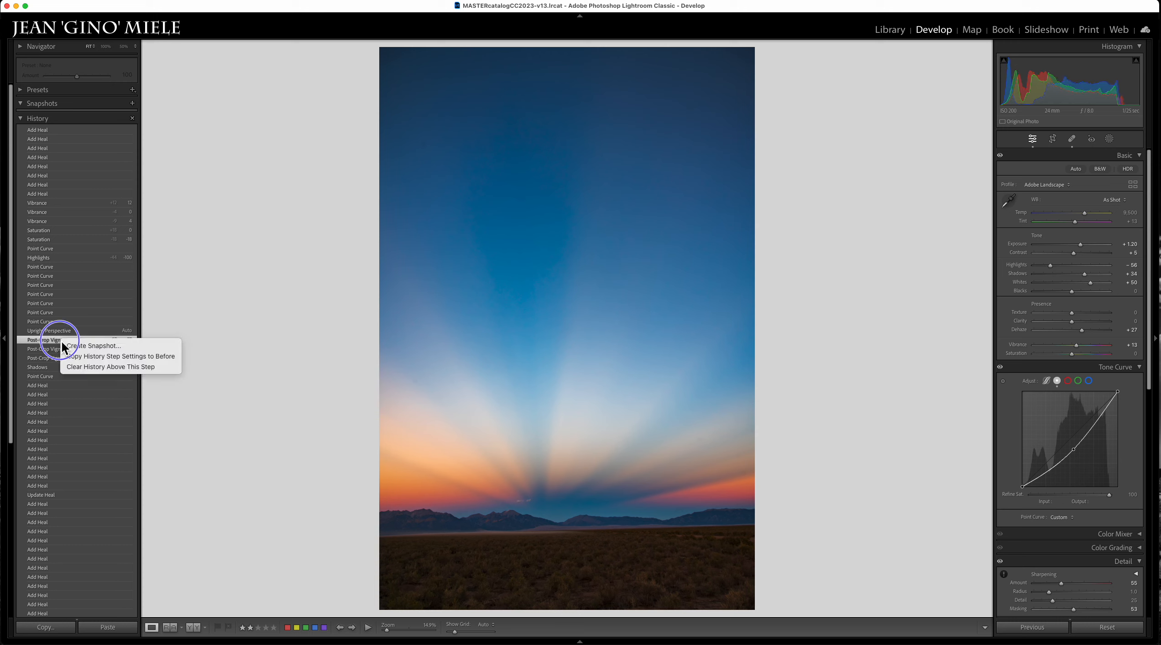
{"action": "left_click", "coordinate": [93, 357]}
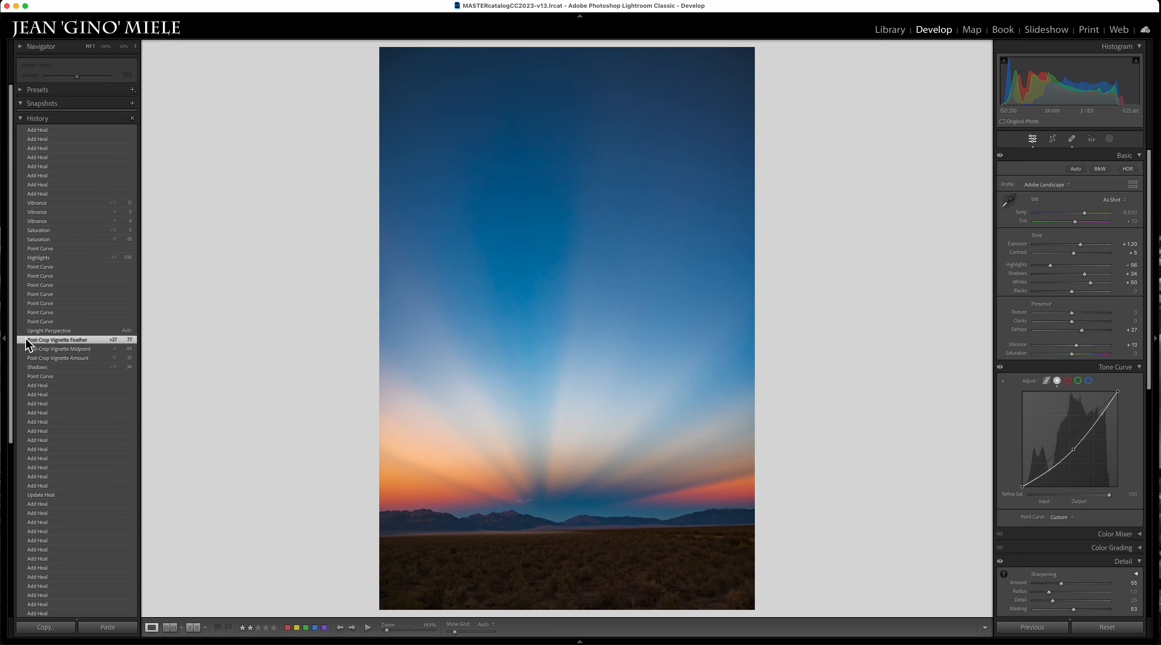
{"action": "left_click", "coordinate": [73, 131]}
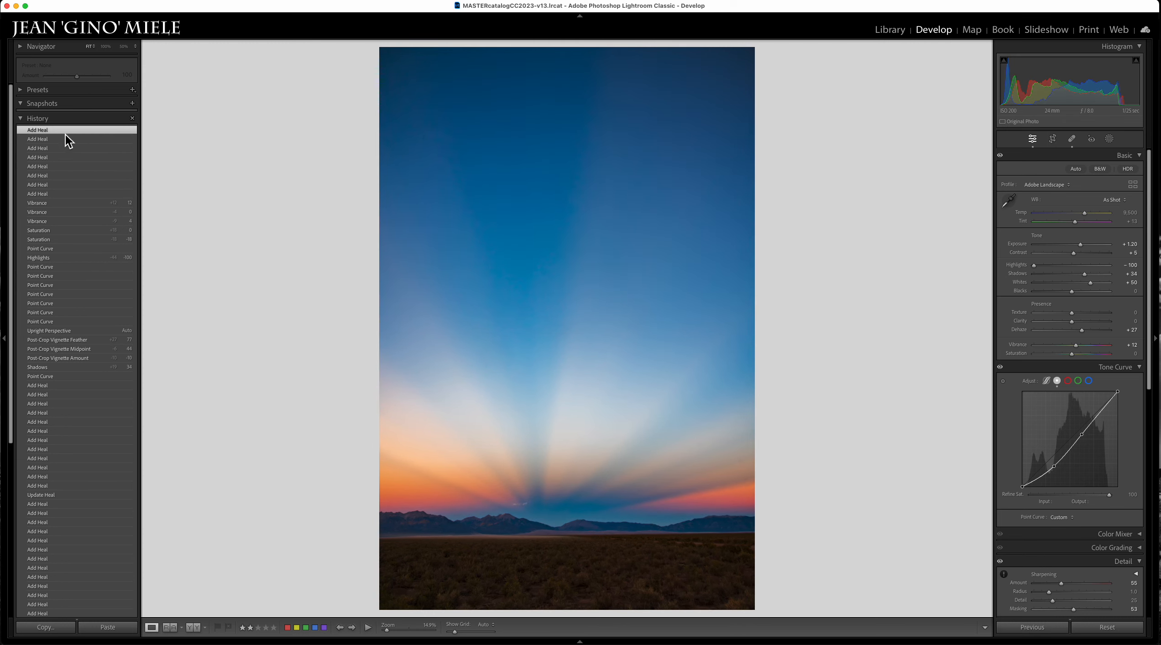
Step: Show Before and After side by side and copy the uppermost Vibrance history step's settings to Before
{"action": "key", "text": "y"}
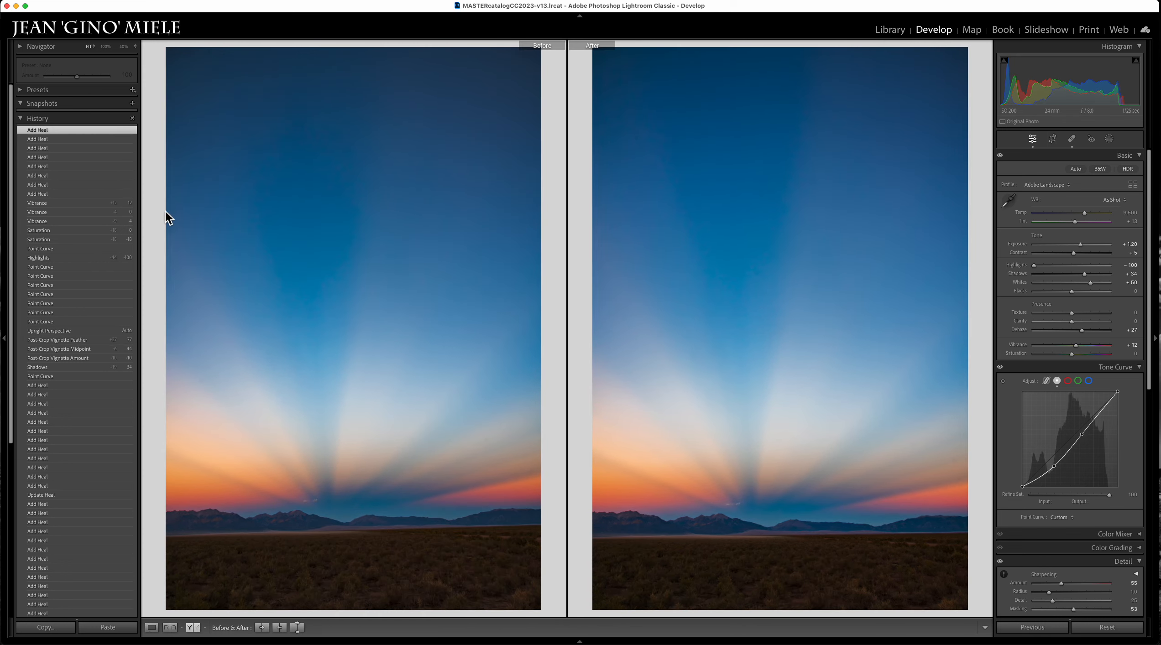
{"action": "right_click", "coordinate": [53, 201]}
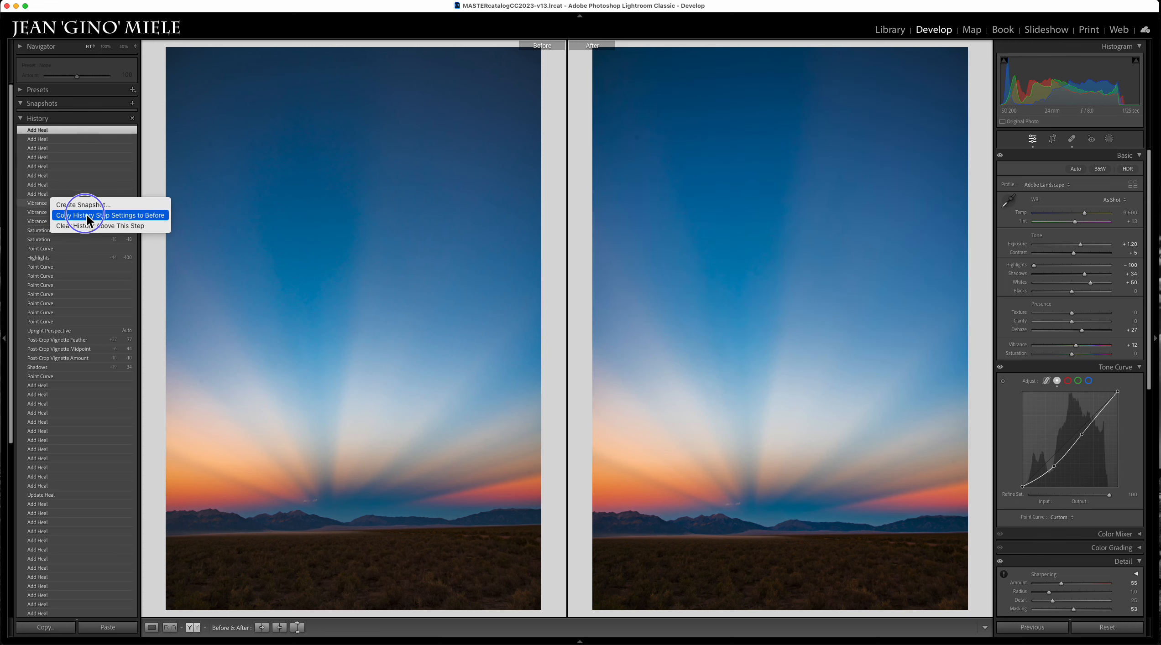
{"action": "left_click", "coordinate": [155, 218]}
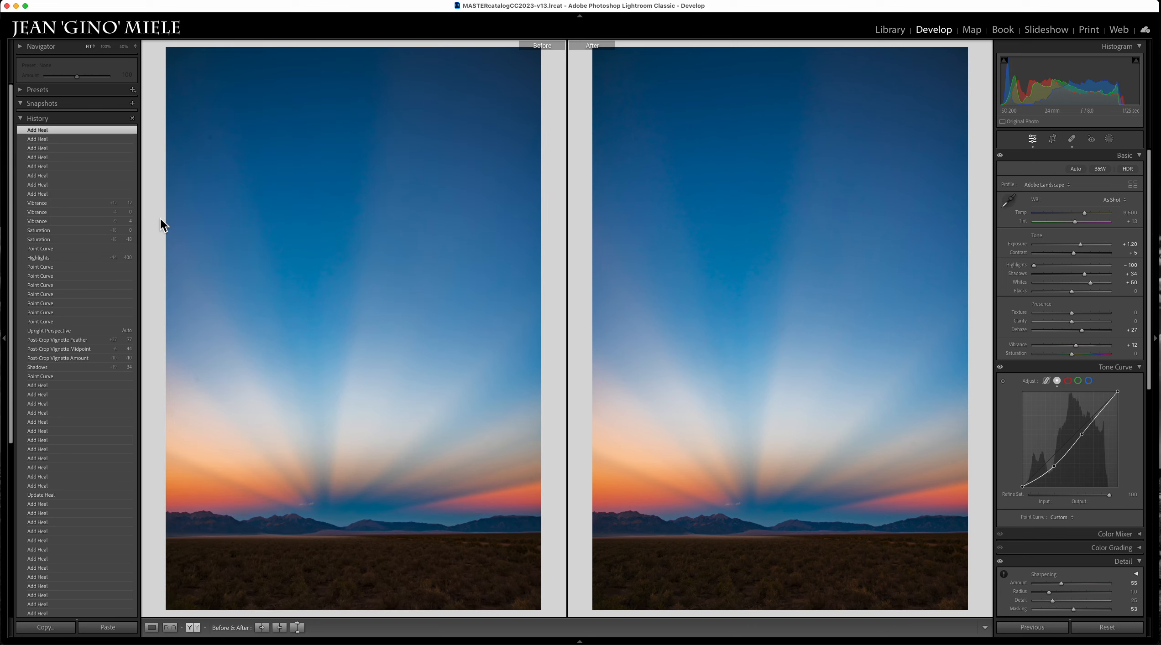
Step: Copy the settings of a history step just below the vignette entries to Before, and of one next to Update Heal
{"action": "right_click", "coordinate": [92, 372]}
{"action": "left_click", "coordinate": [109, 384]}
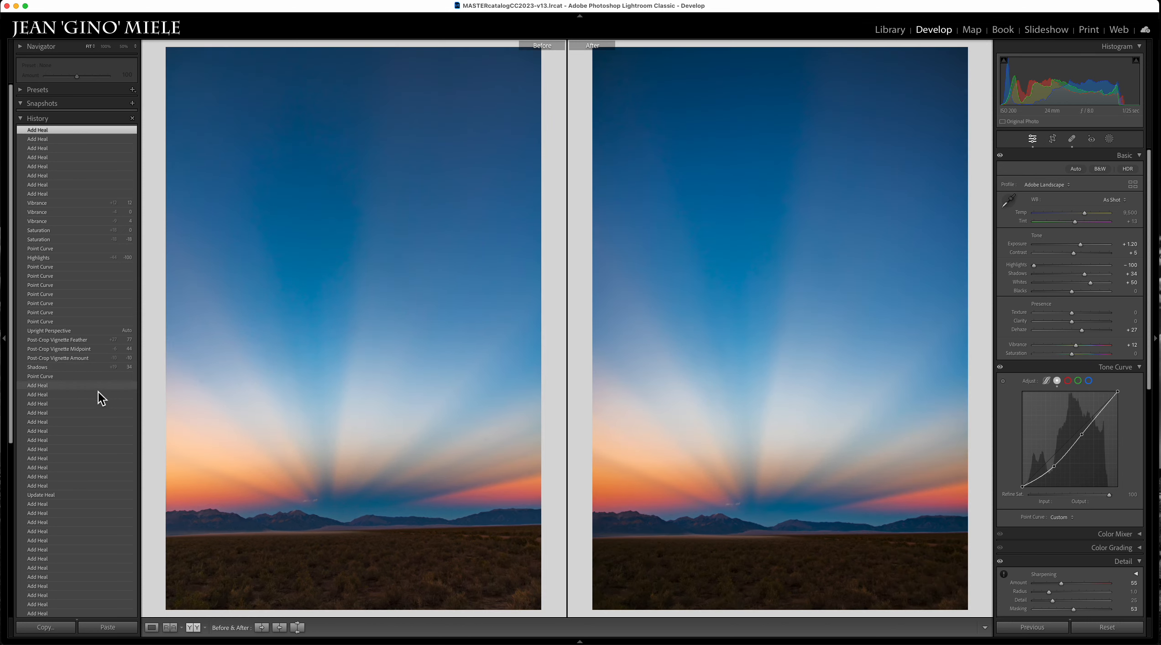
{"action": "right_click", "coordinate": [51, 502]}
{"action": "left_click", "coordinate": [91, 513]}
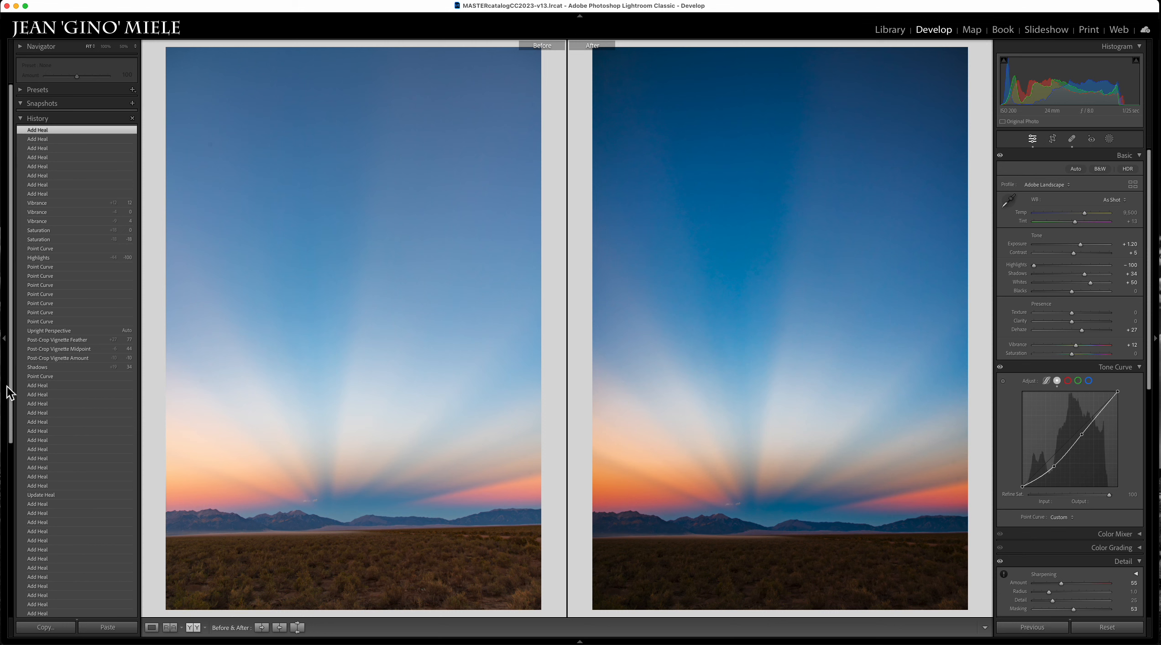
Step: Copy the Edge Masking history step's settings to Before, and replace them with those of the initial Enhanced NR-50 step
{"action": "scroll", "coordinate": [14, 387], "scroll_direction": "down", "scroll_amount": 1}
{"action": "left_click_drag", "start_coordinate": [14, 387], "coordinate": [13, 549]}
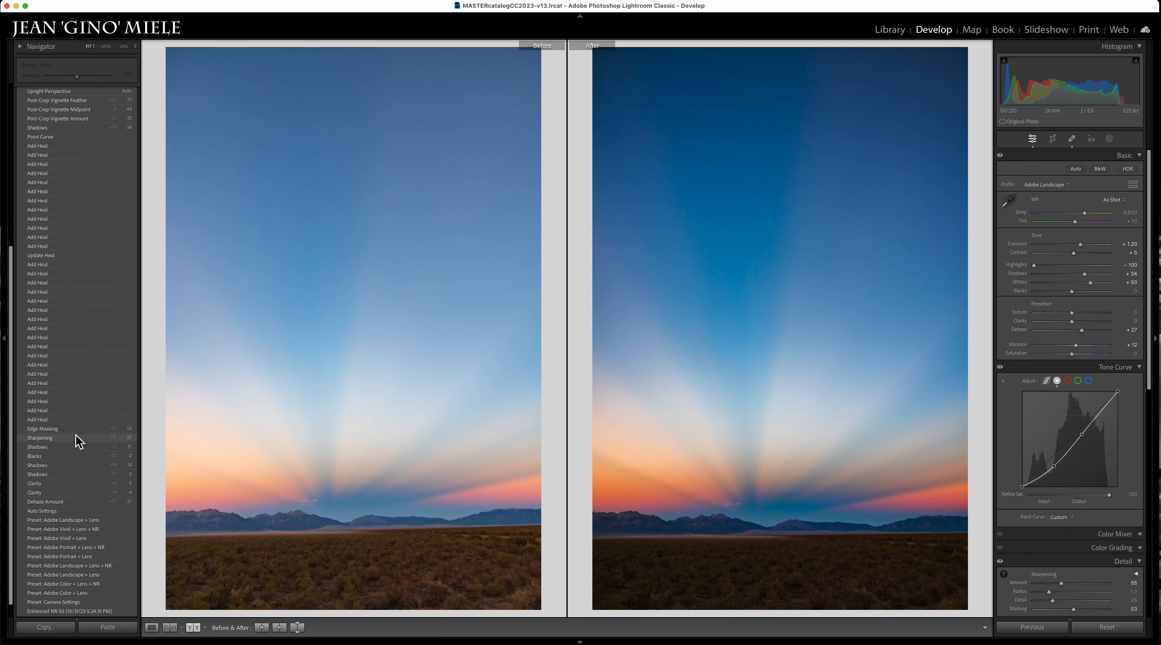
{"action": "right_click", "coordinate": [66, 429]}
{"action": "left_click", "coordinate": [100, 447]}
{"action": "right_click", "coordinate": [71, 614]}
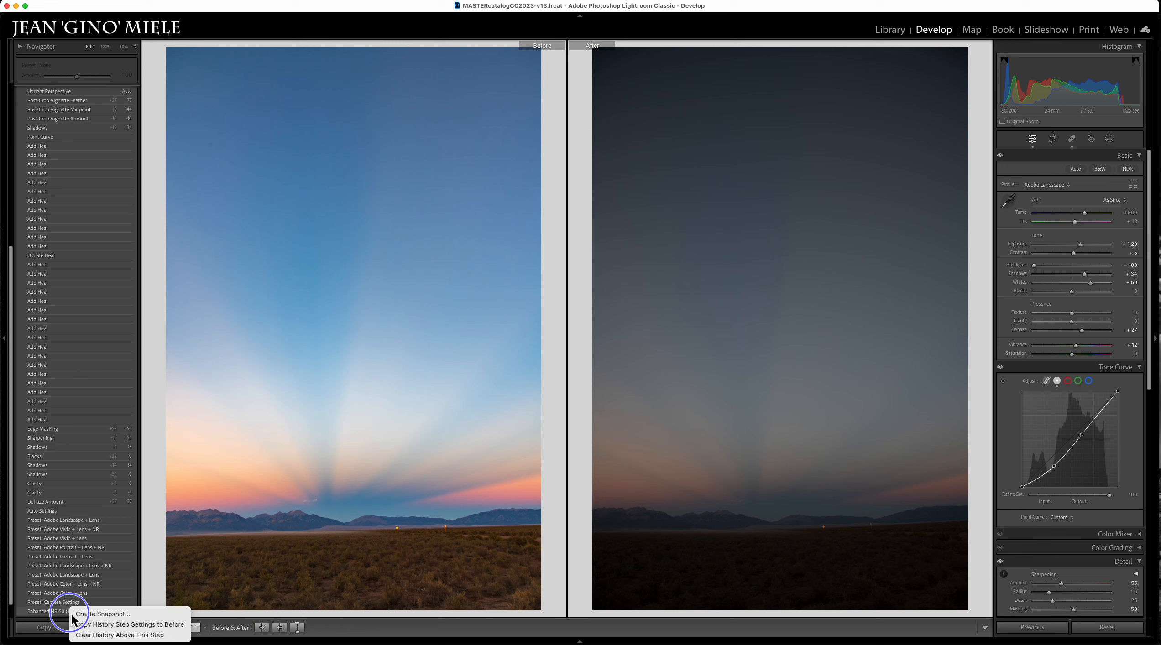
{"action": "left_click", "coordinate": [111, 626]}
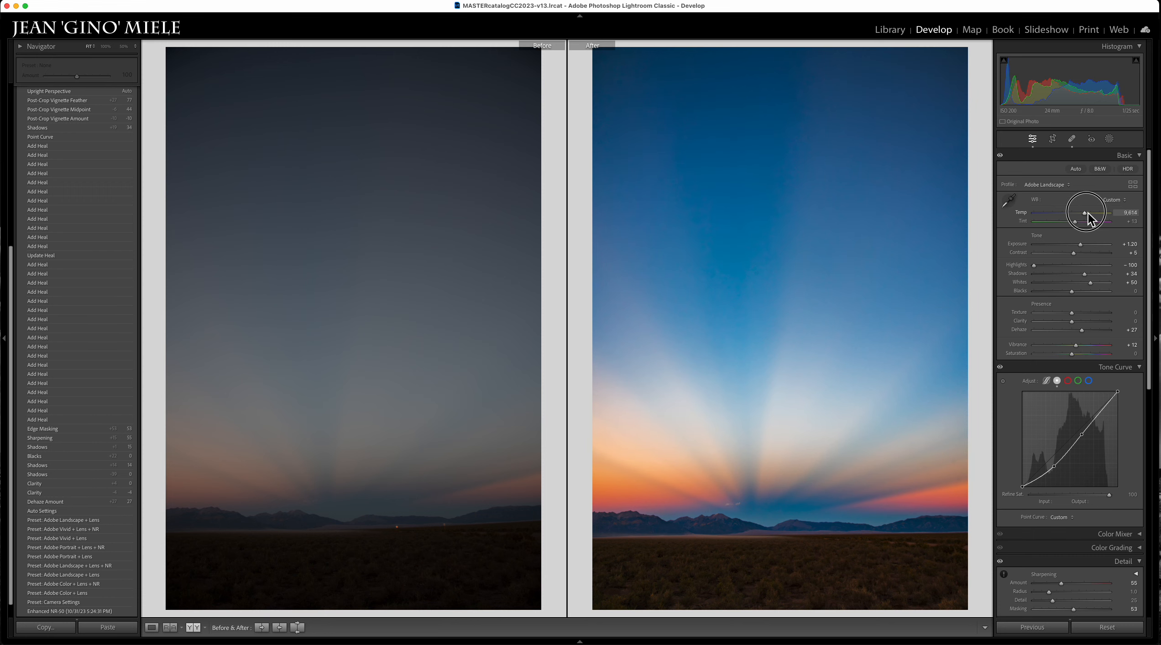
Step: Set the white balance Temp to 2,000 and bring the newest History entries into view
{"action": "left_click_drag", "start_coordinate": [1084, 213], "coordinate": [966, 221]}
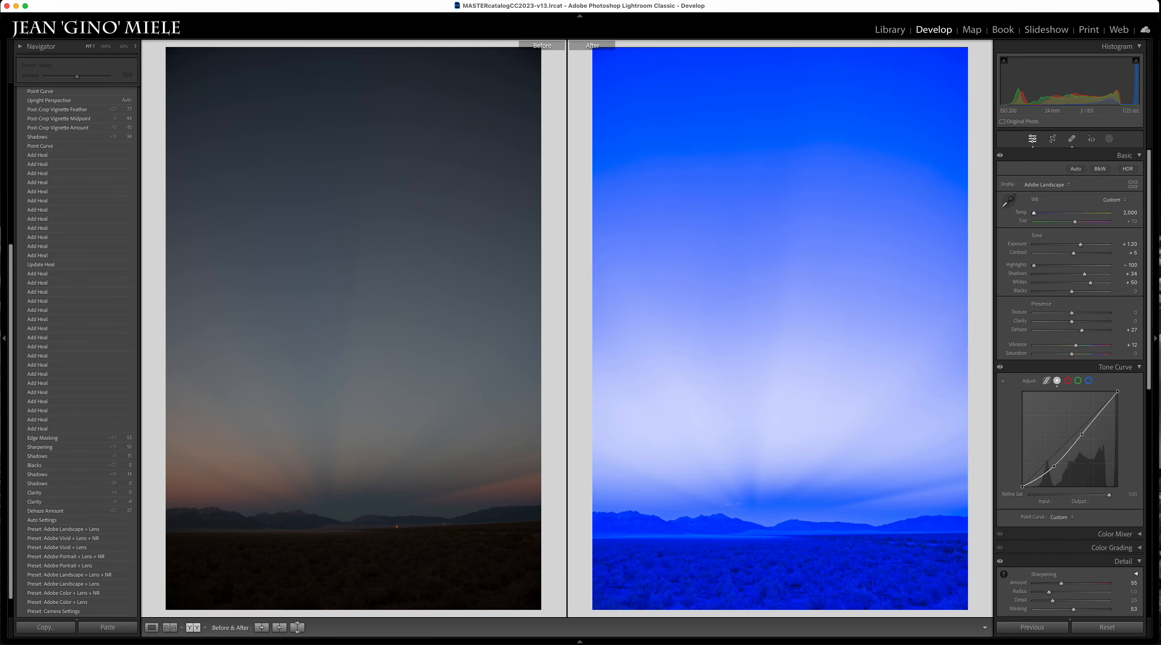
{"action": "scroll", "coordinate": [15, 265], "scroll_direction": "up", "scroll_amount": 10}
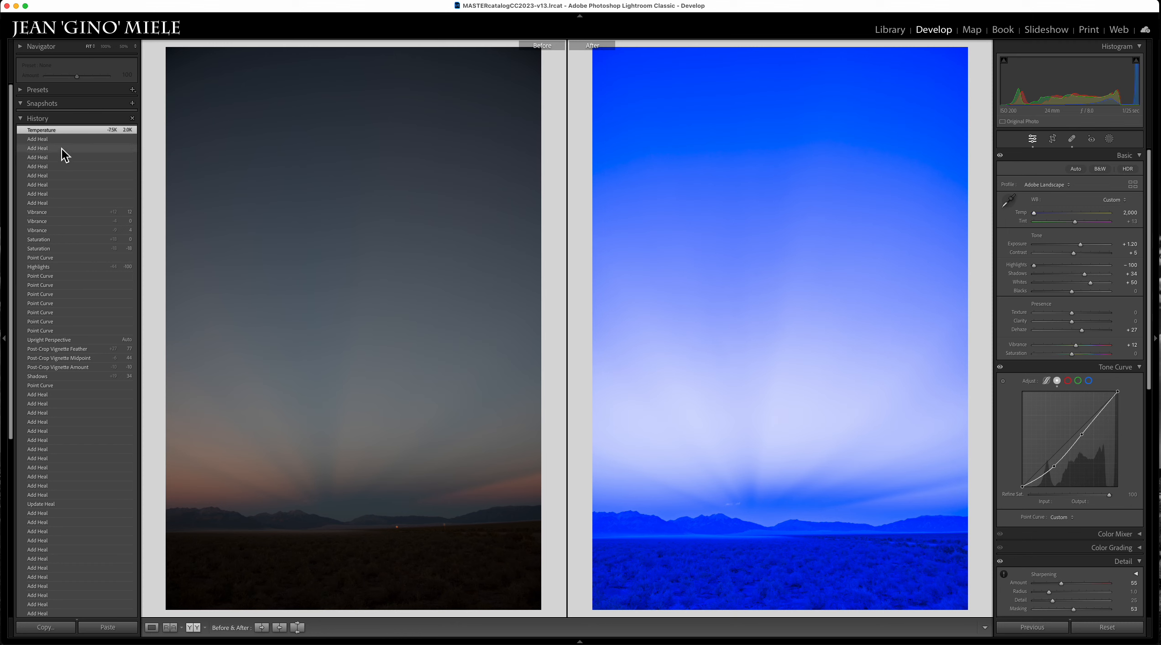
Step: Copy the settings of the Add Heal history step directly below Temperature to Before
{"action": "left_click", "coordinate": [56, 142]}
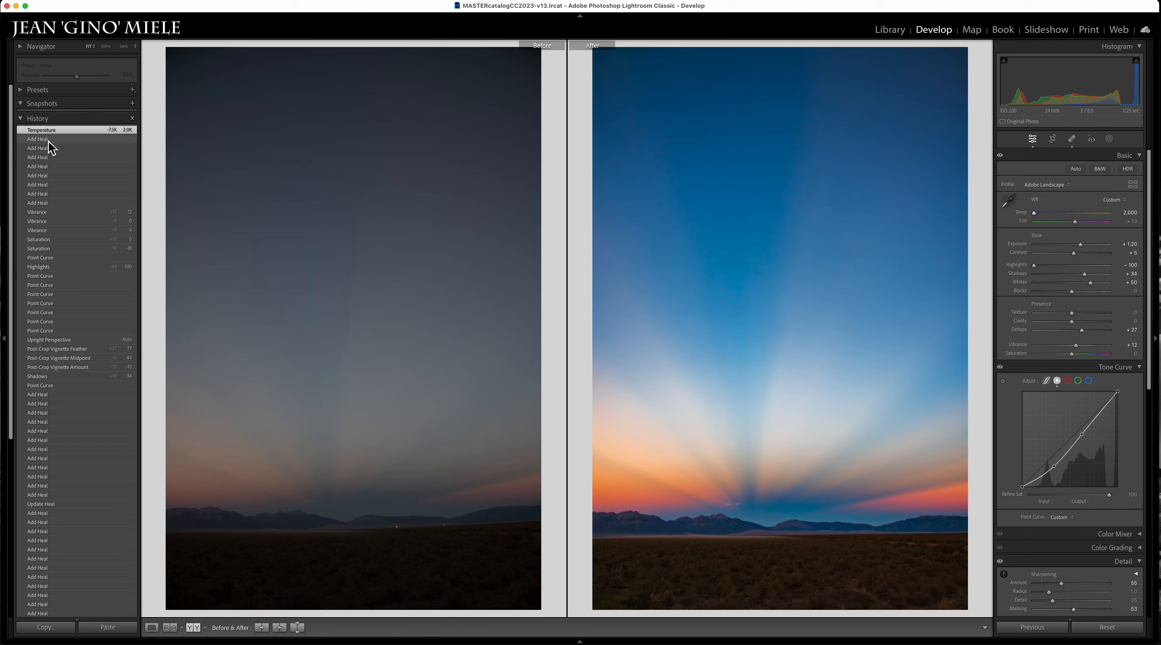
{"action": "right_click", "coordinate": [52, 142]}
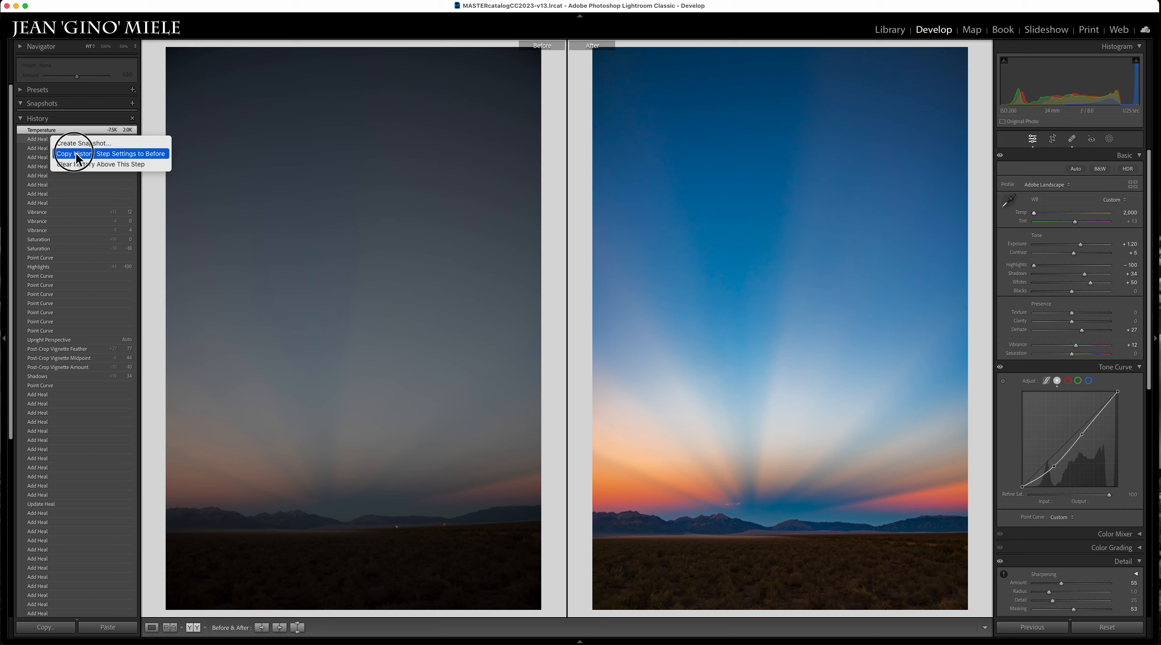
{"action": "left_click", "coordinate": [76, 155]}
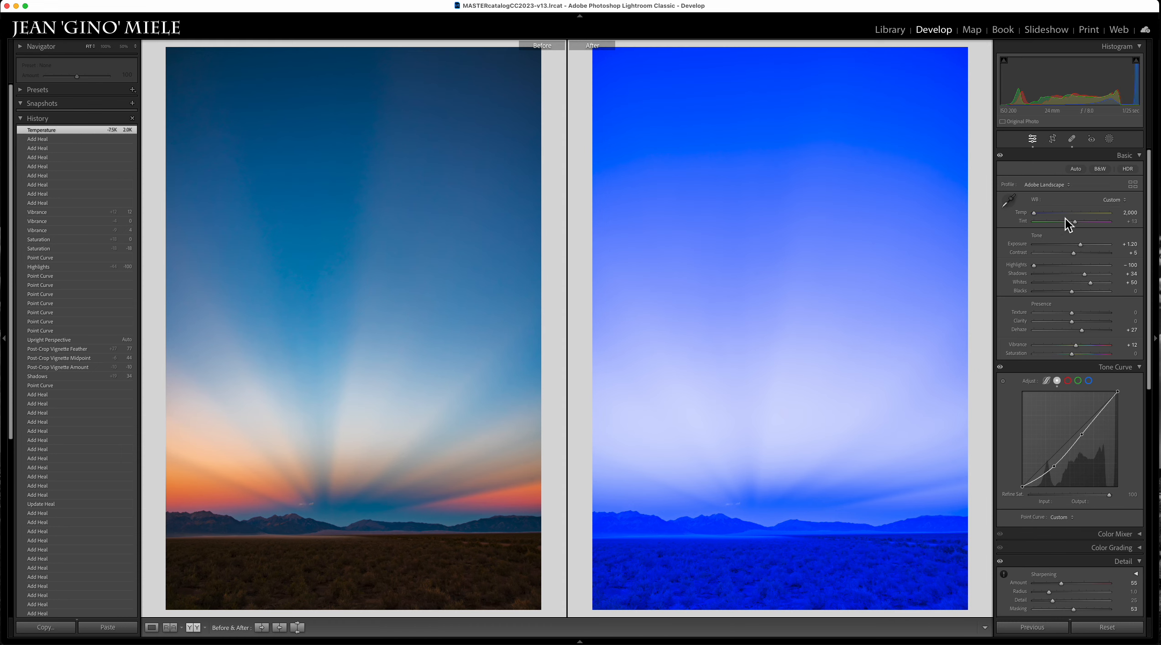
Step: Undo the copy to Before and the temperature change, and redo the temperature change
{"action": "key", "text": "super+z"}
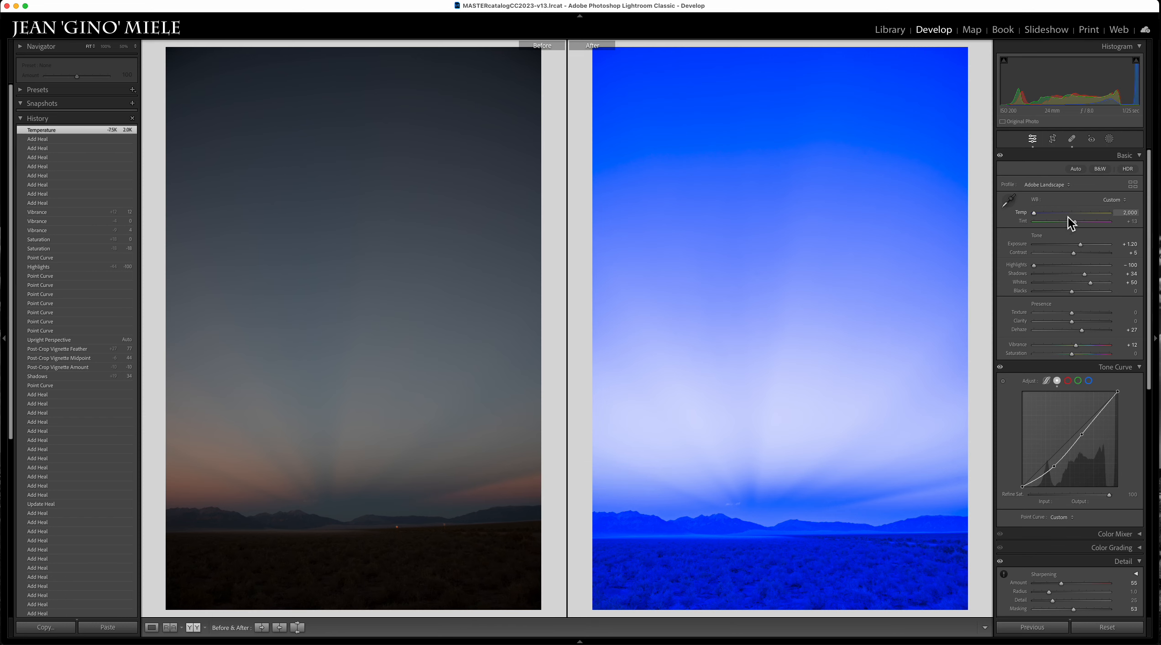
{"action": "key", "text": "super+z"}
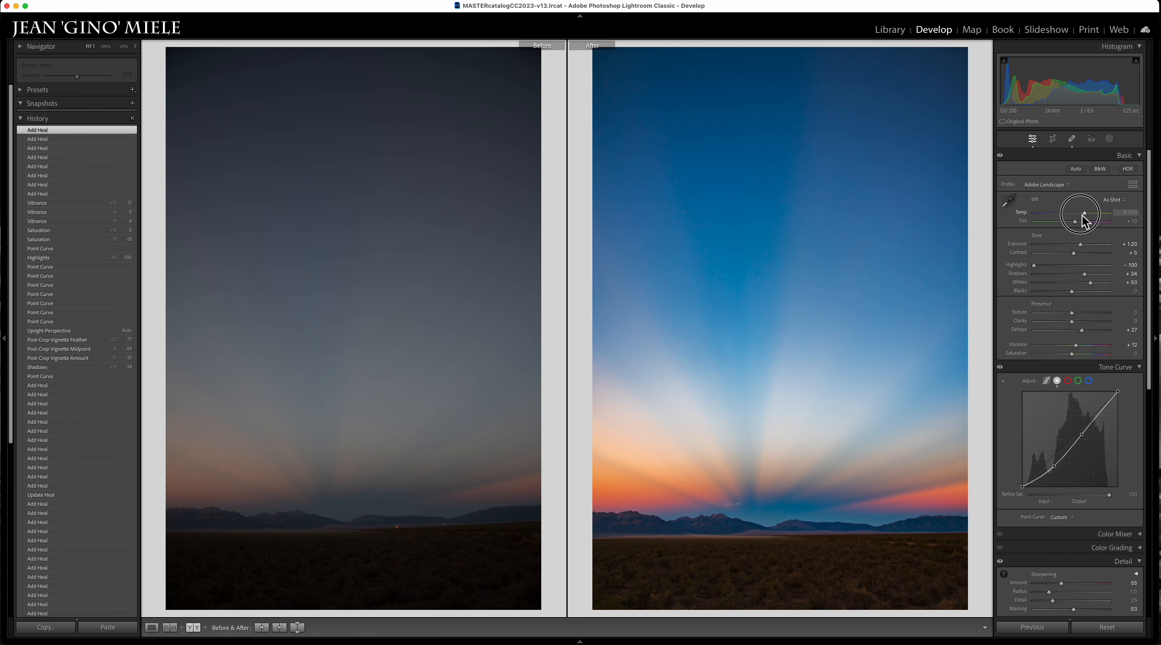
{"action": "key", "text": "super+shift+z"}
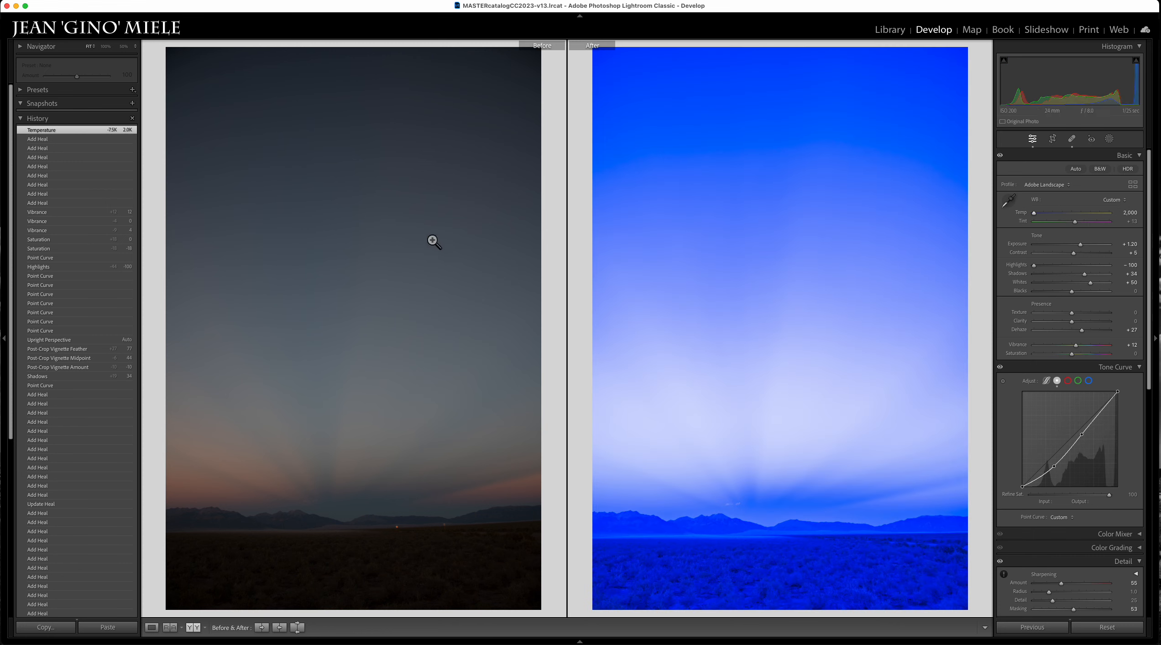
Step: Copy the newest Add Heal step's settings to Before, clear the history above that step, and leave the Before and After comparison
{"action": "right_click", "coordinate": [62, 145]}
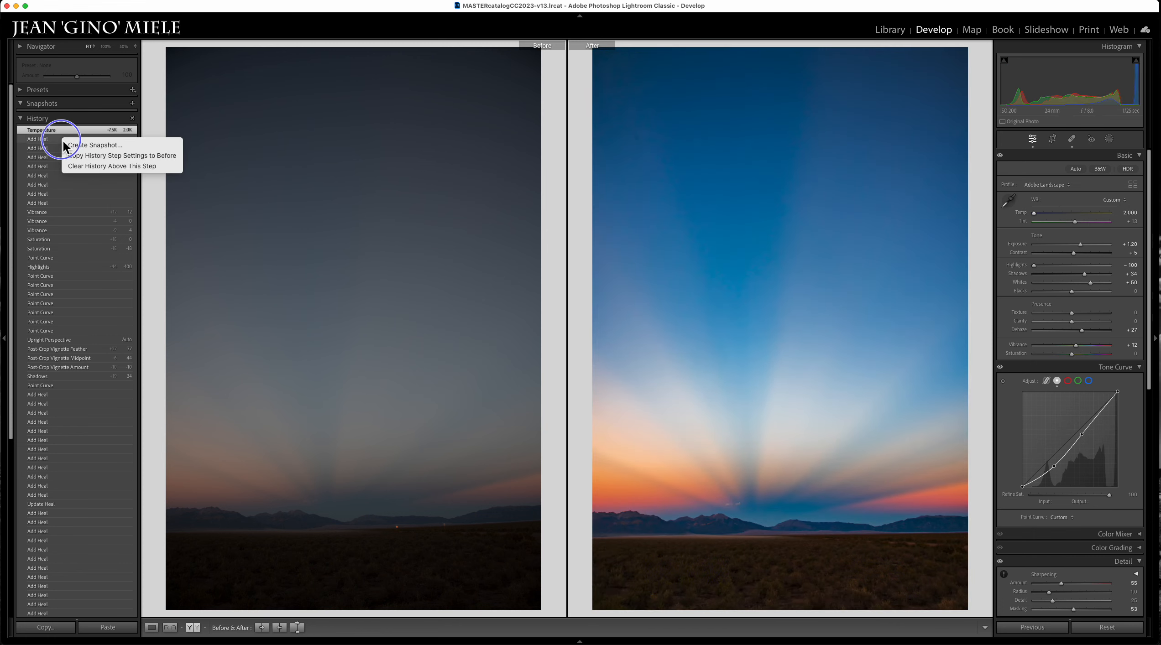
{"action": "left_click", "coordinate": [105, 155]}
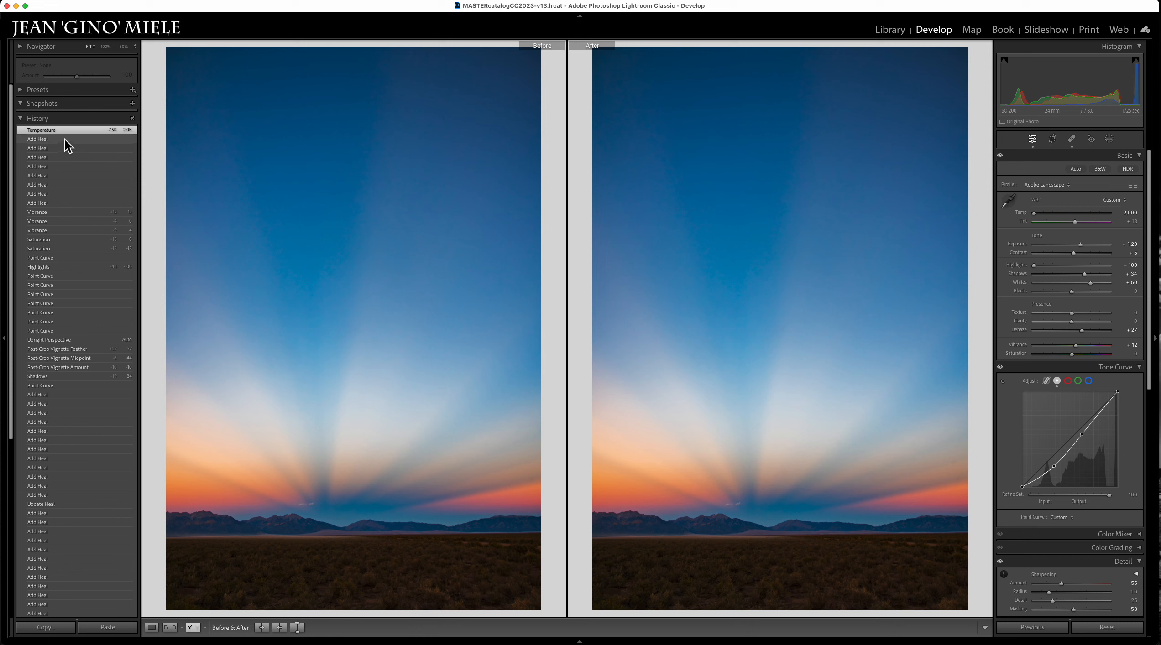
{"action": "right_click", "coordinate": [62, 139]}
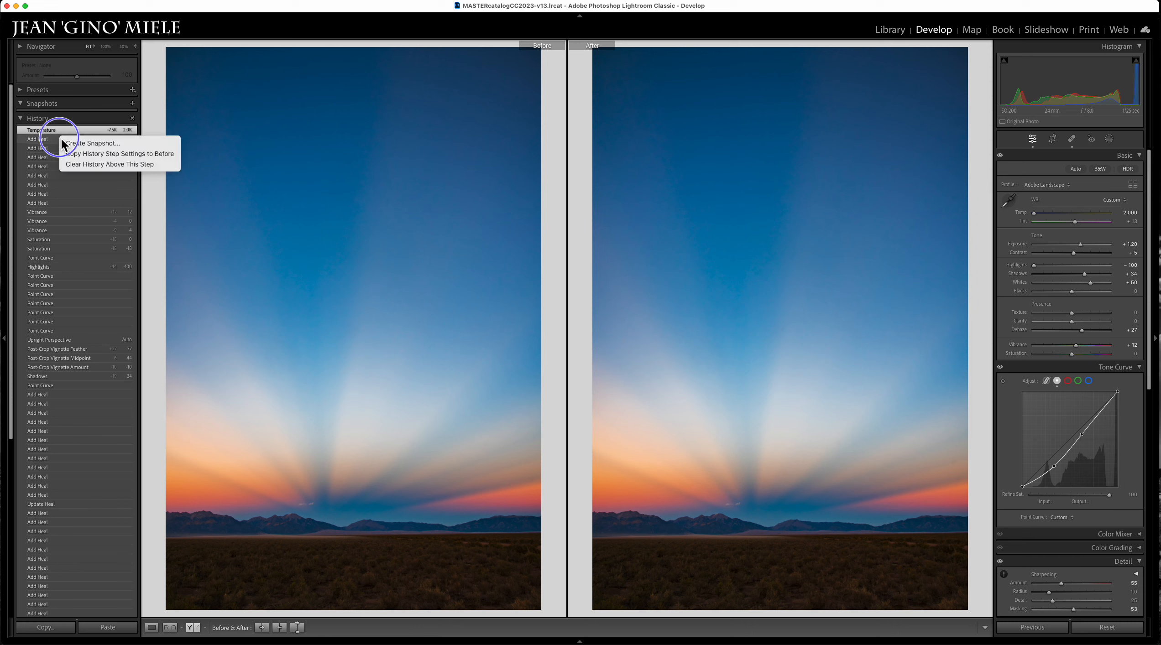
{"action": "left_click", "coordinate": [96, 165]}
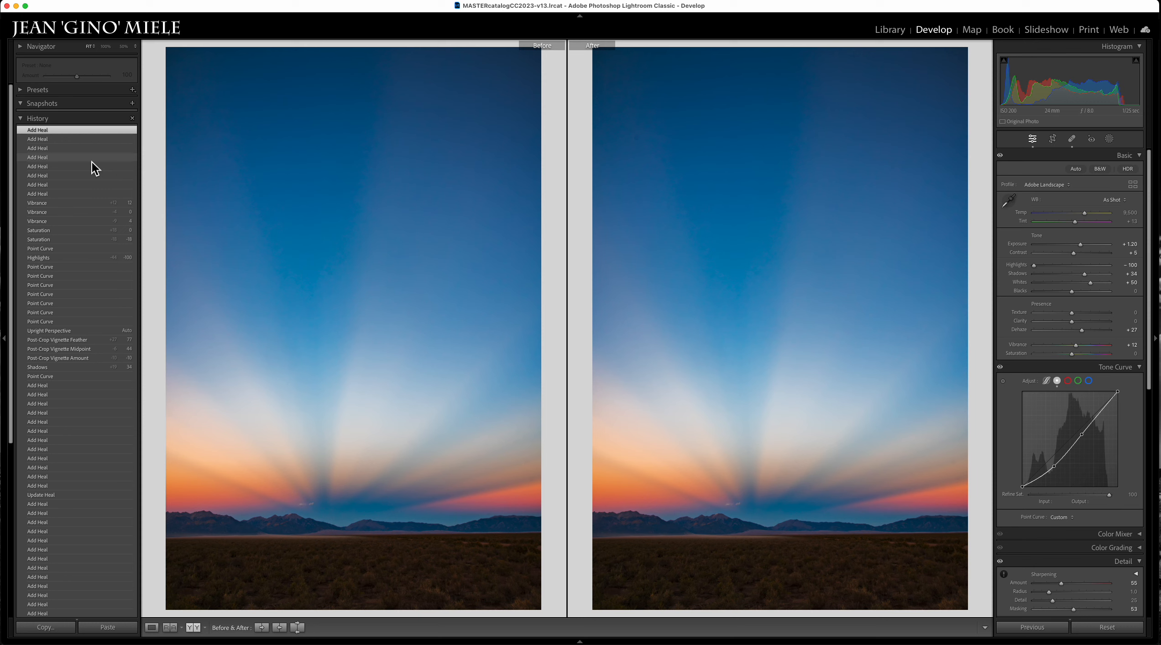
{"action": "key", "text": "y"}
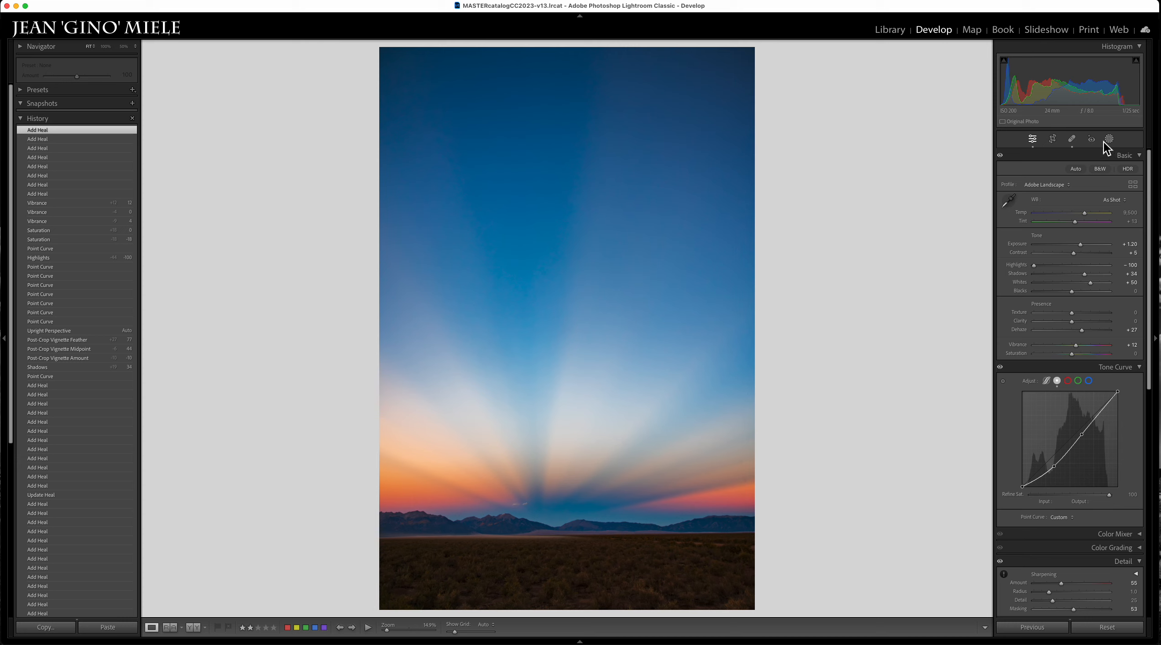
Step: Activate the Remove tool and switch its heals off and on with the whole photo in view
{"action": "left_click", "coordinate": [1077, 140]}
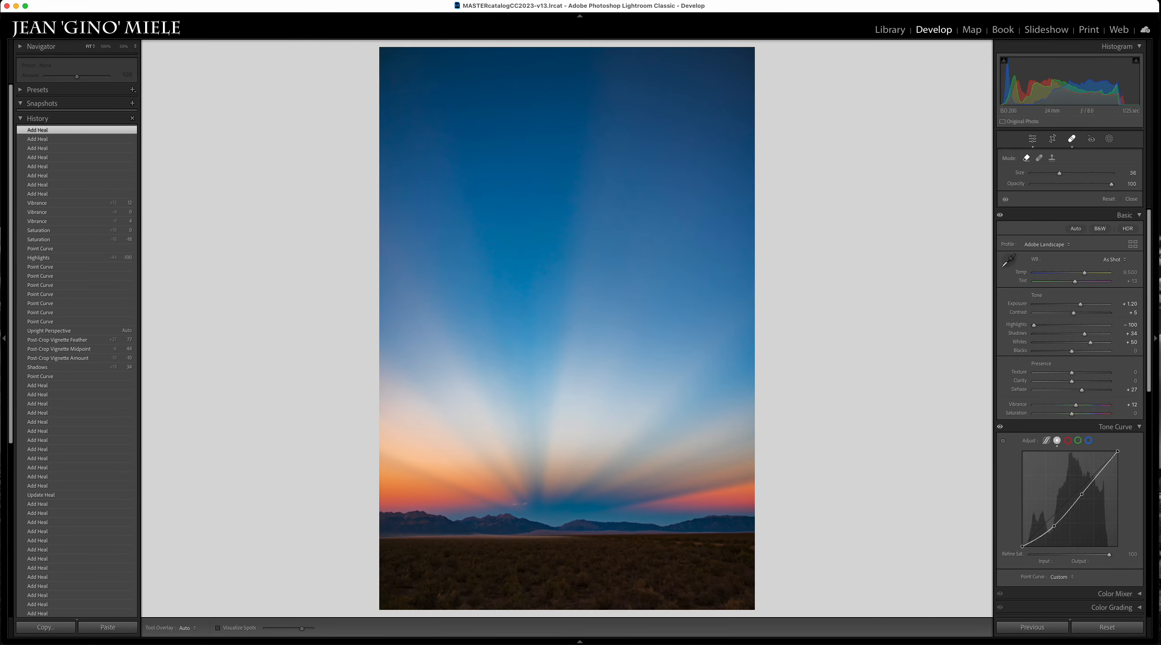
{"action": "left_click", "coordinate": [1006, 200]}
{"action": "left_click", "coordinate": [1006, 200]}
Step: Compare the right side of the horizon at 100% with the heals switched off and on
{"action": "left_click", "coordinate": [124, 46]}
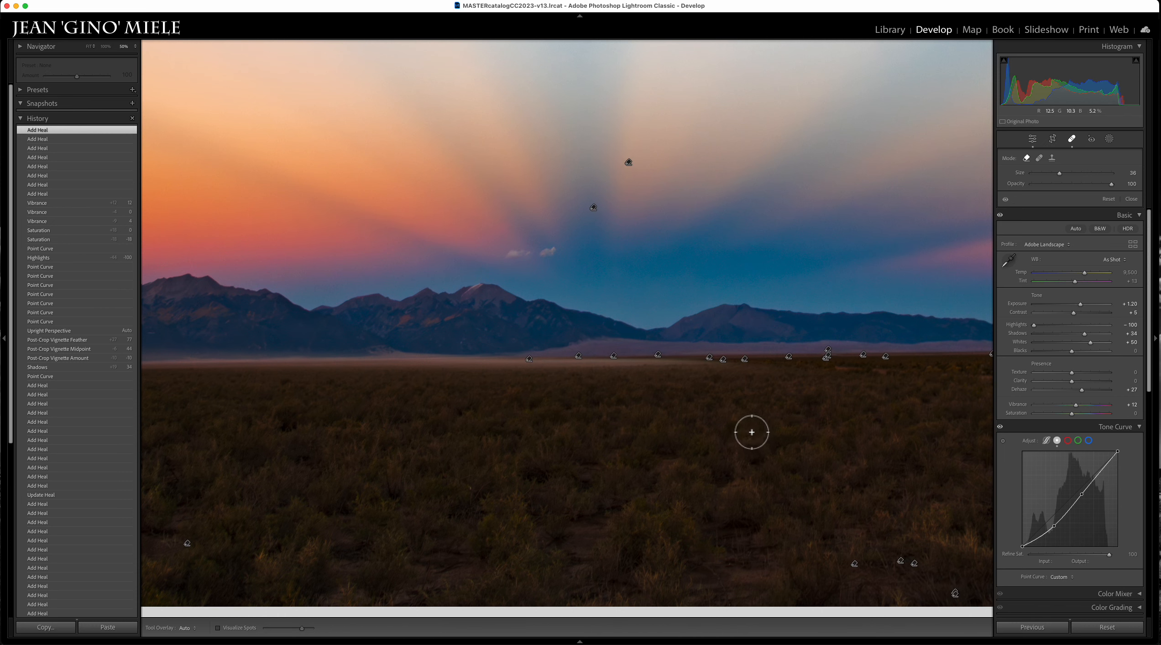
{"action": "left_click", "coordinate": [105, 46]}
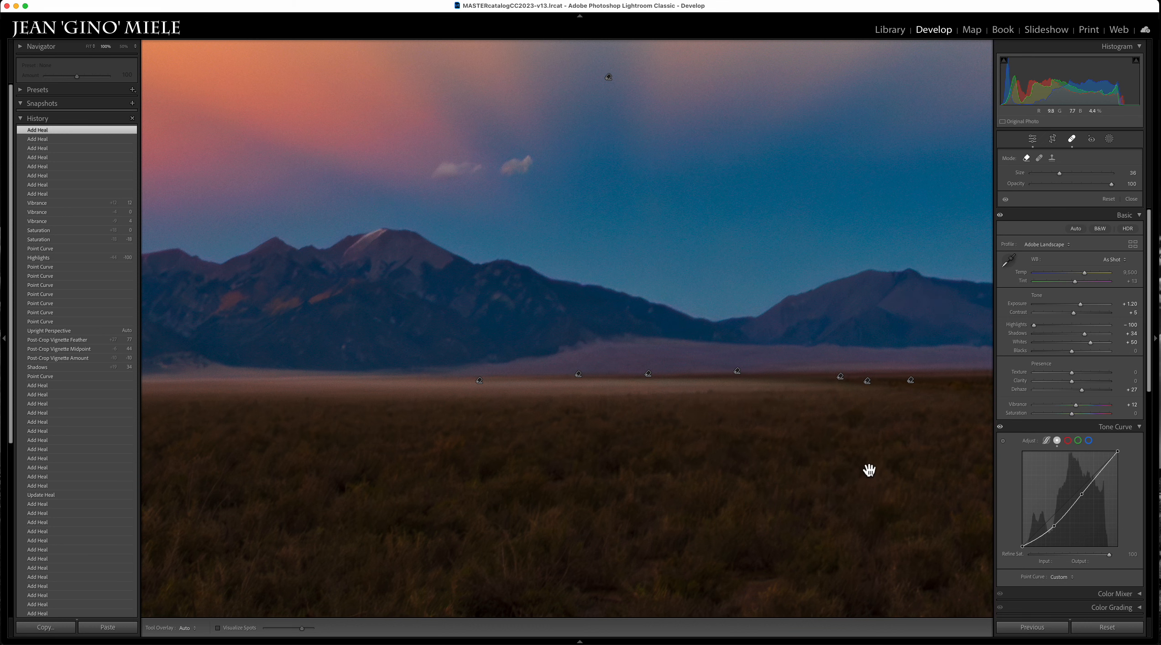
{"action": "scroll", "coordinate": [871, 469], "scroll_direction": "down", "scroll_amount": 5}
{"action": "scroll", "coordinate": [850, 372], "scroll_direction": "right", "scroll_amount": 10}
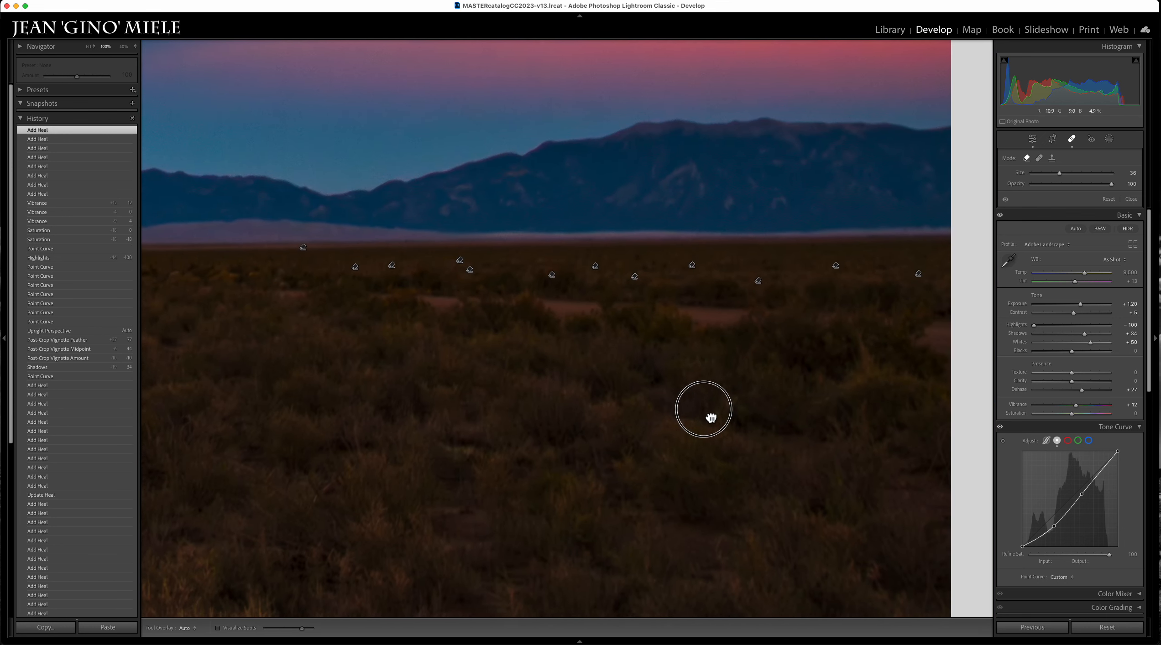
{"action": "left_click", "coordinate": [1012, 205]}
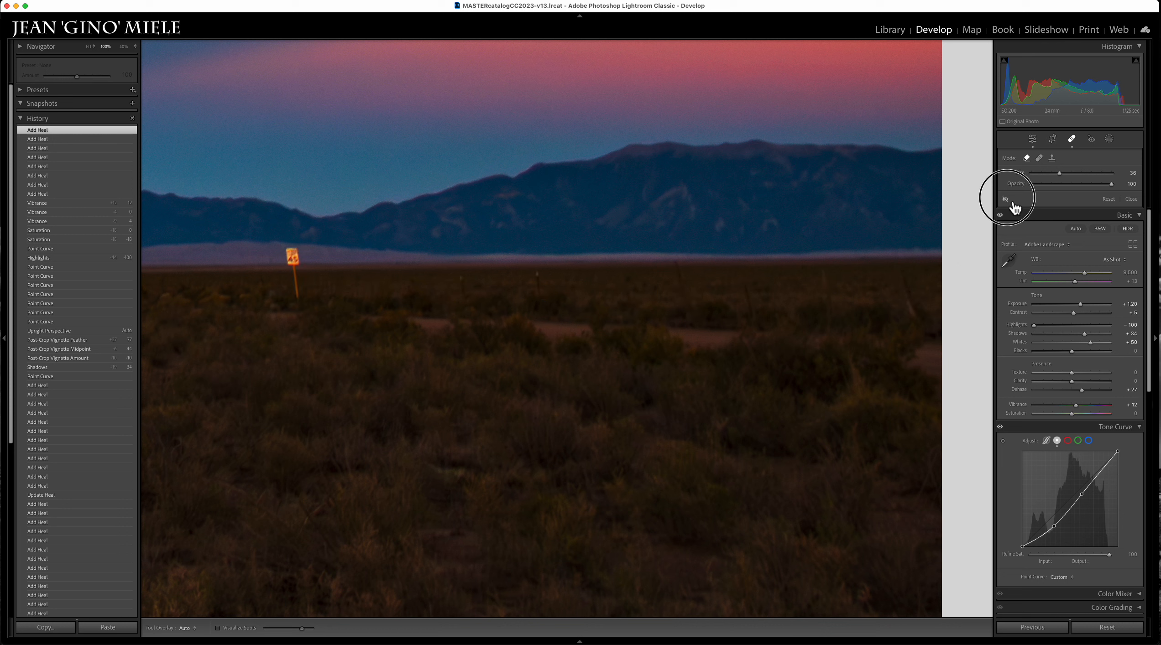
{"action": "left_click", "coordinate": [1012, 203]}
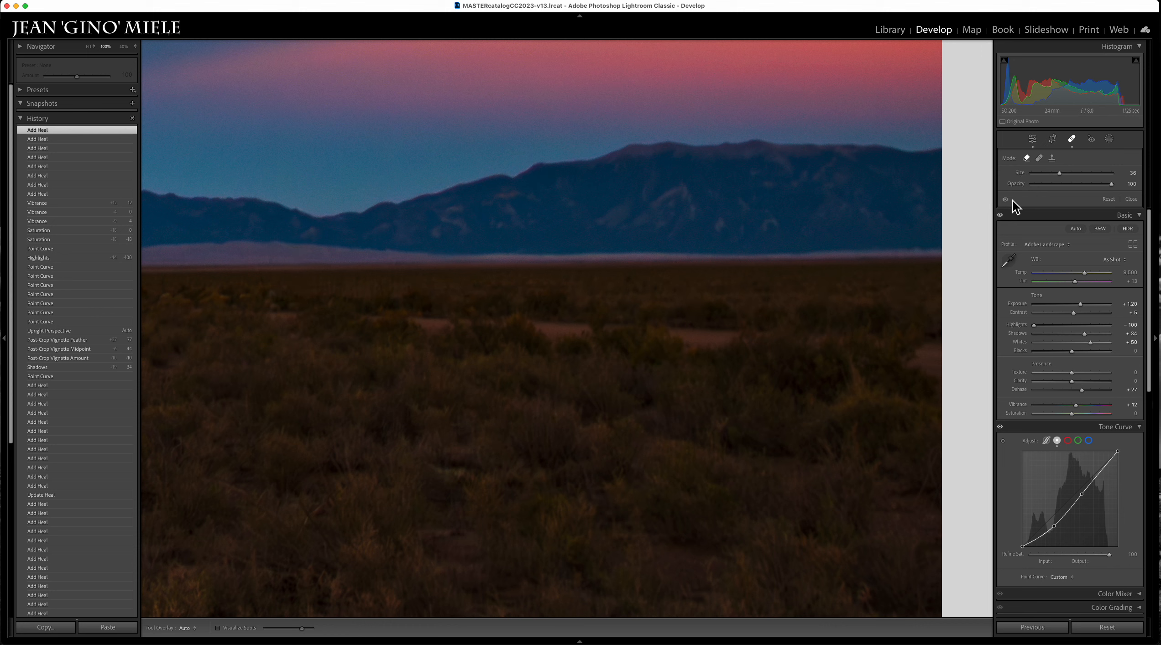
{"action": "left_click", "coordinate": [1011, 205]}
{"action": "left_click", "coordinate": [1006, 199]}
{"action": "left_click", "coordinate": [1007, 201]}
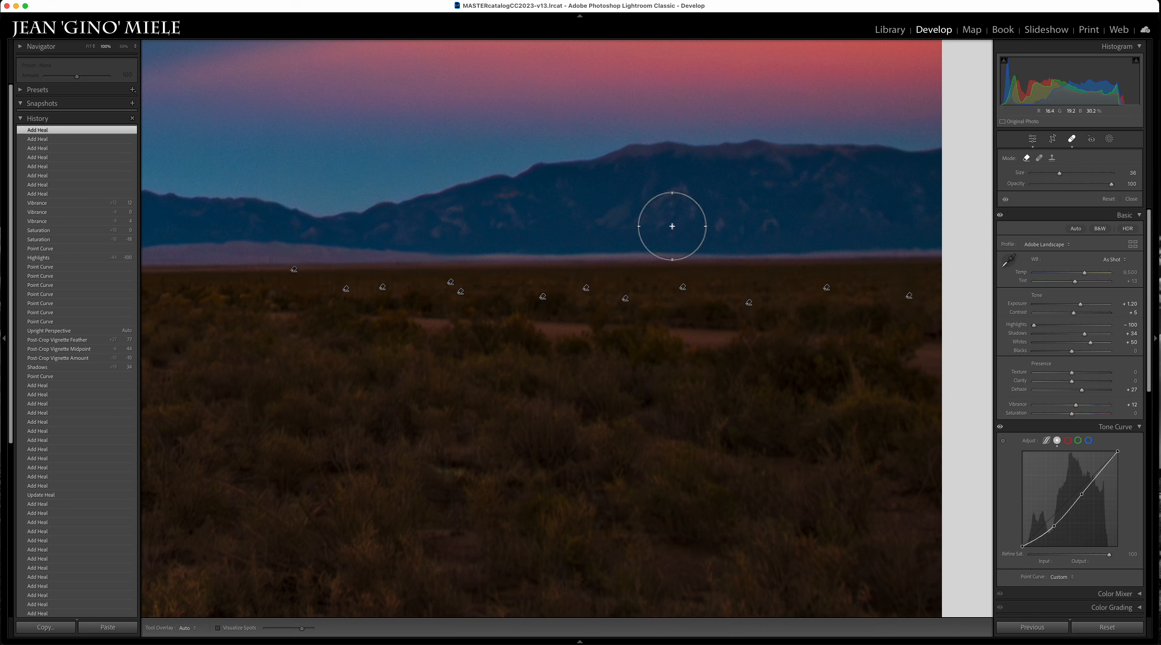
Step: Fit the whole photo in view and compare it again with the heals switched off and on
{"action": "left_click", "coordinate": [89, 46]}
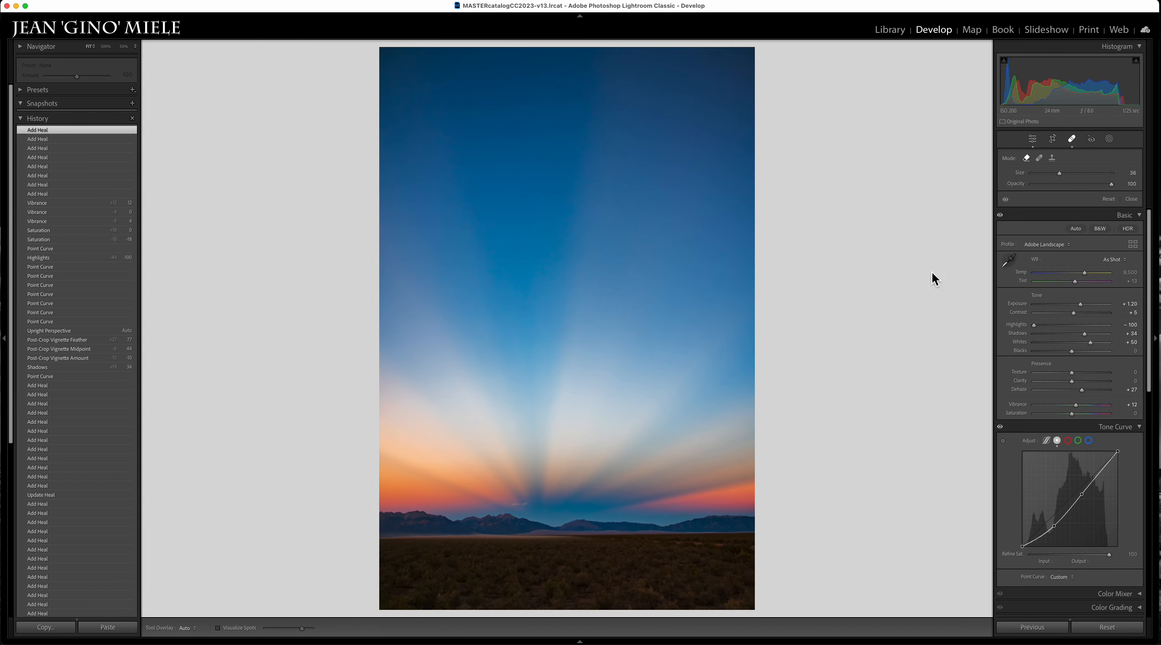
{"action": "left_click", "coordinate": [1006, 199]}
{"action": "left_click", "coordinate": [1011, 202]}
{"action": "left_click", "coordinate": [1010, 202]}
Step: Turn on Visualize Spots, inspect the lower sky at 33.3% for remaining spots, and turn it off
{"action": "left_click", "coordinate": [218, 628]}
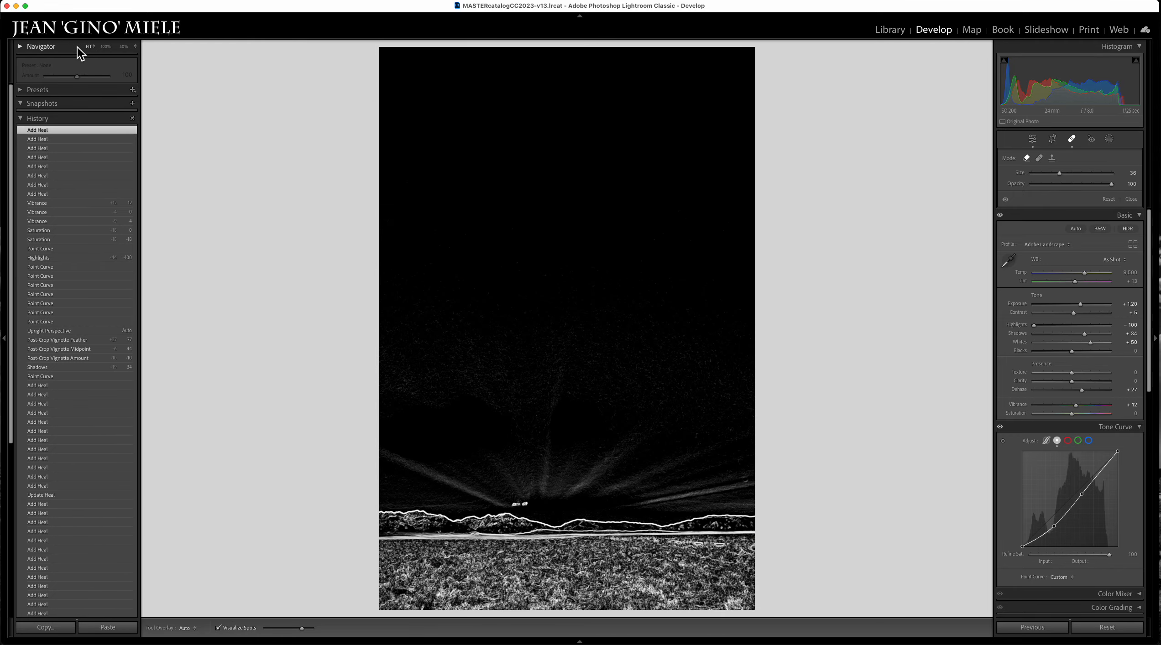
{"action": "key", "text": "super+equal"}
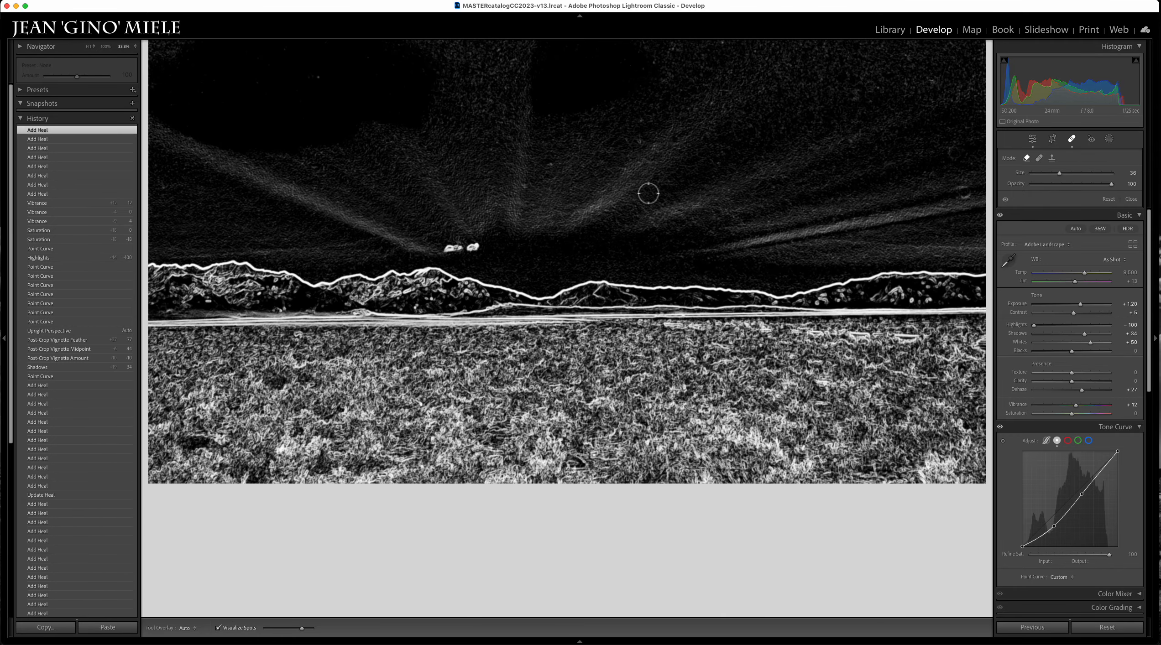
{"action": "left_click_drag", "start_coordinate": [564, 153], "coordinate": [858, 308]}
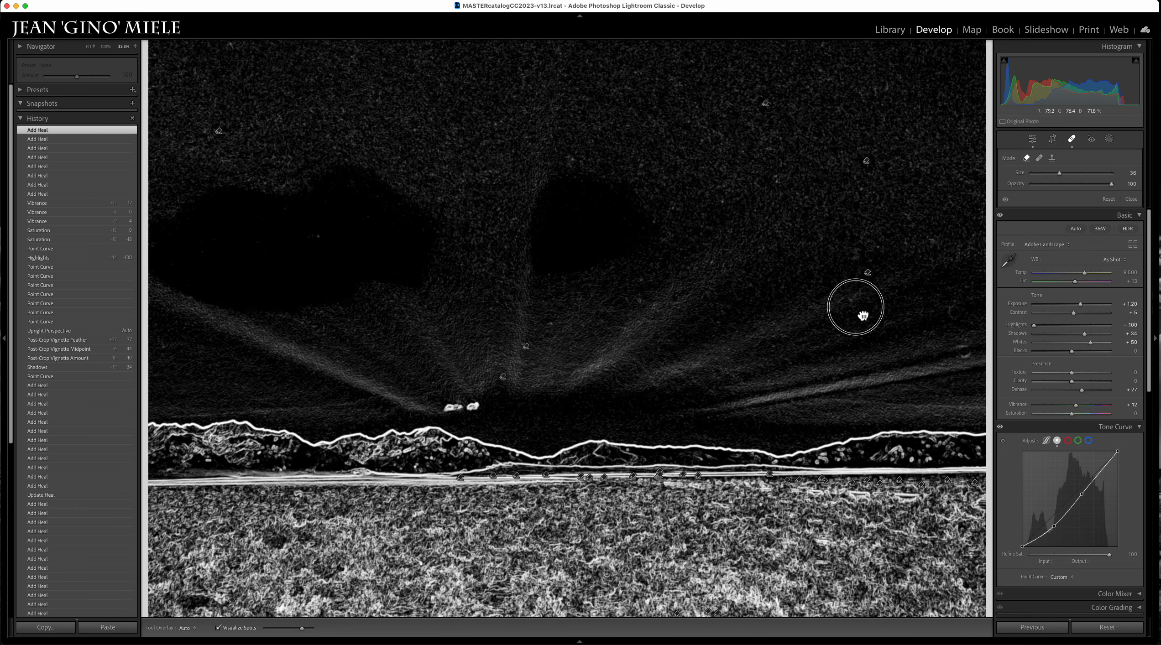
{"action": "left_click", "coordinate": [218, 628]}
Step: Examine the left side of the sky at 100% and compare its healed spot with the heals switched off and on
{"action": "scroll", "coordinate": [453, 233], "scroll_direction": "up", "scroll_amount": 5}
{"action": "left_click", "coordinate": [106, 46]}
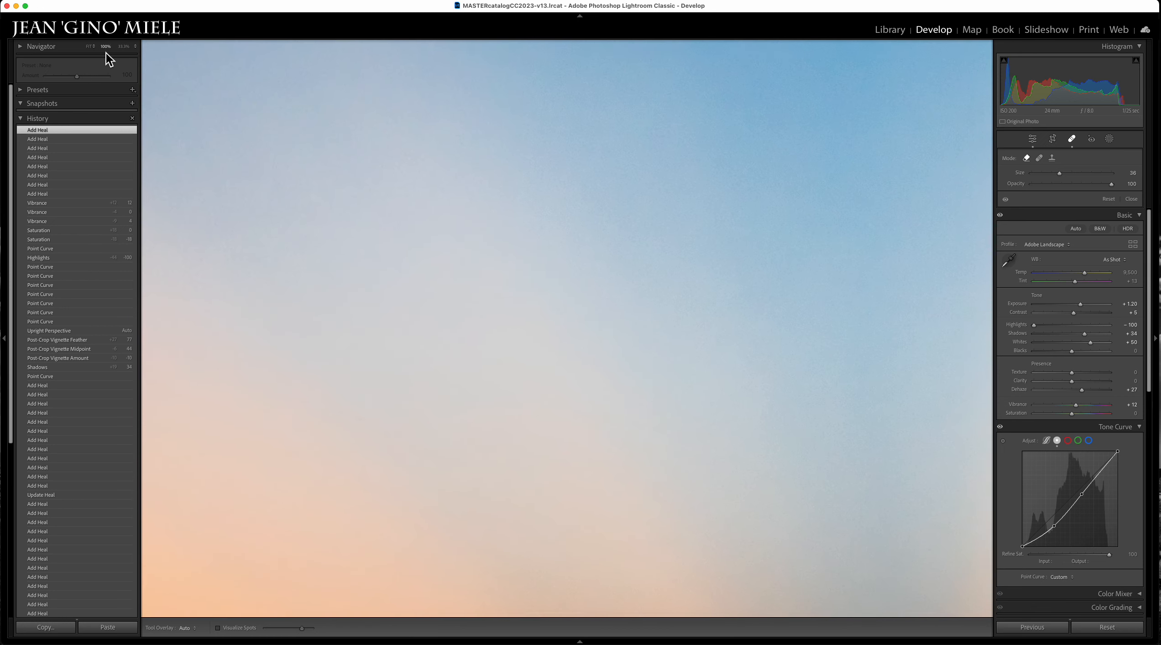
{"action": "left_click_drag", "start_coordinate": [376, 371], "coordinate": [754, 215]}
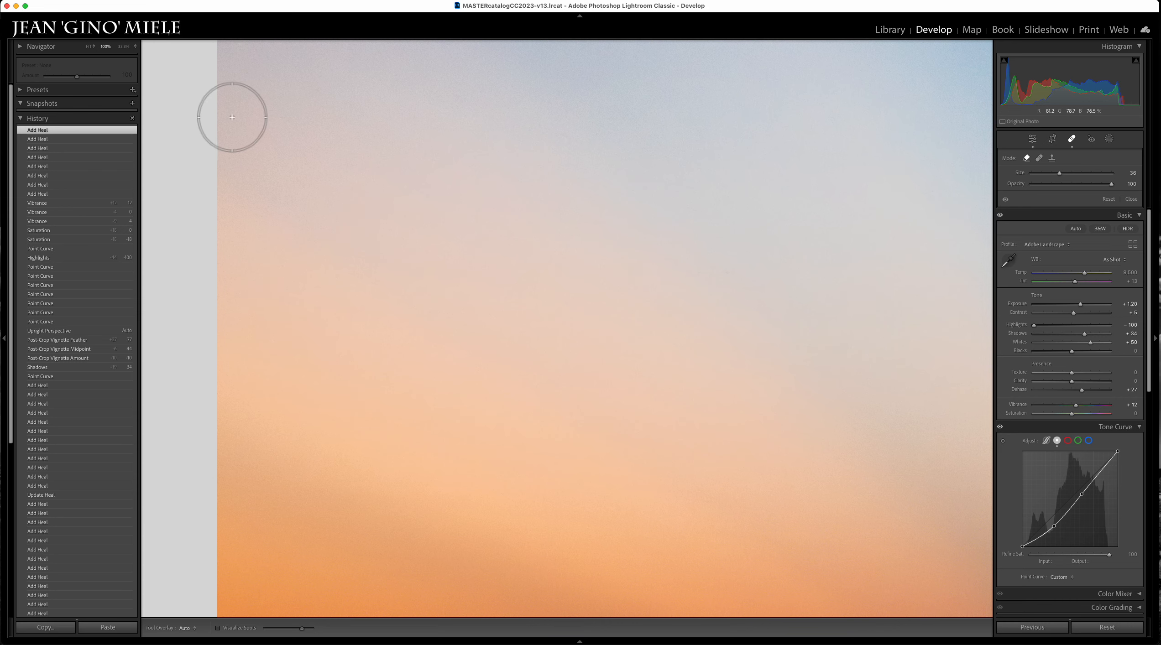
{"action": "key", "text": "super+minus"}
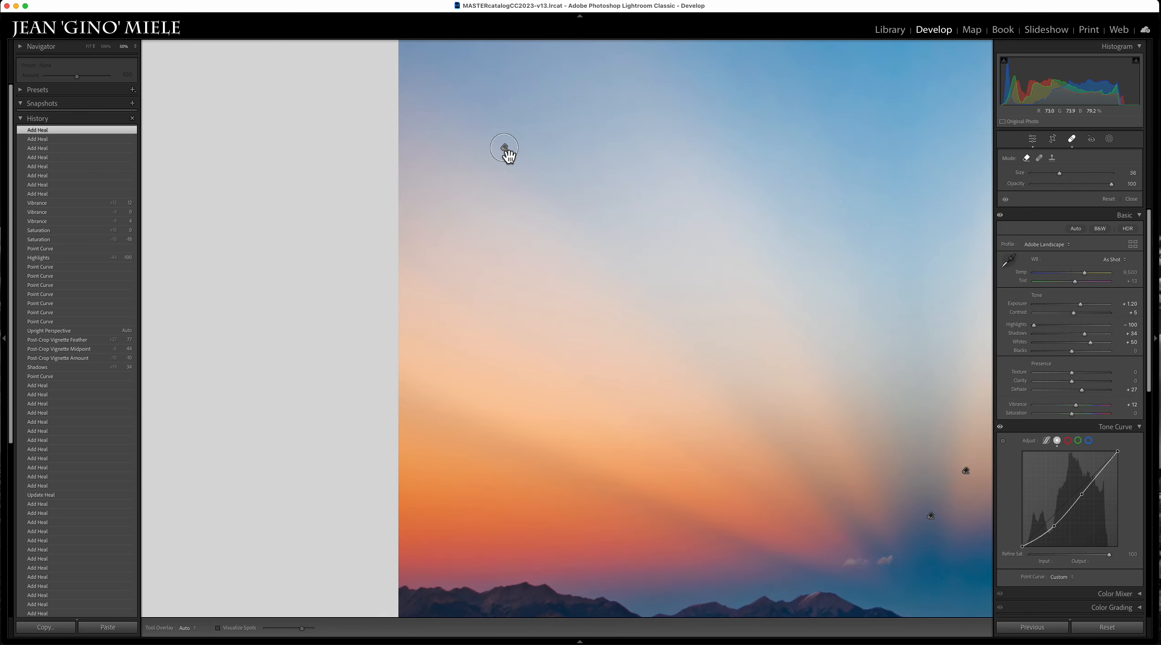
{"action": "key", "text": "super+equal"}
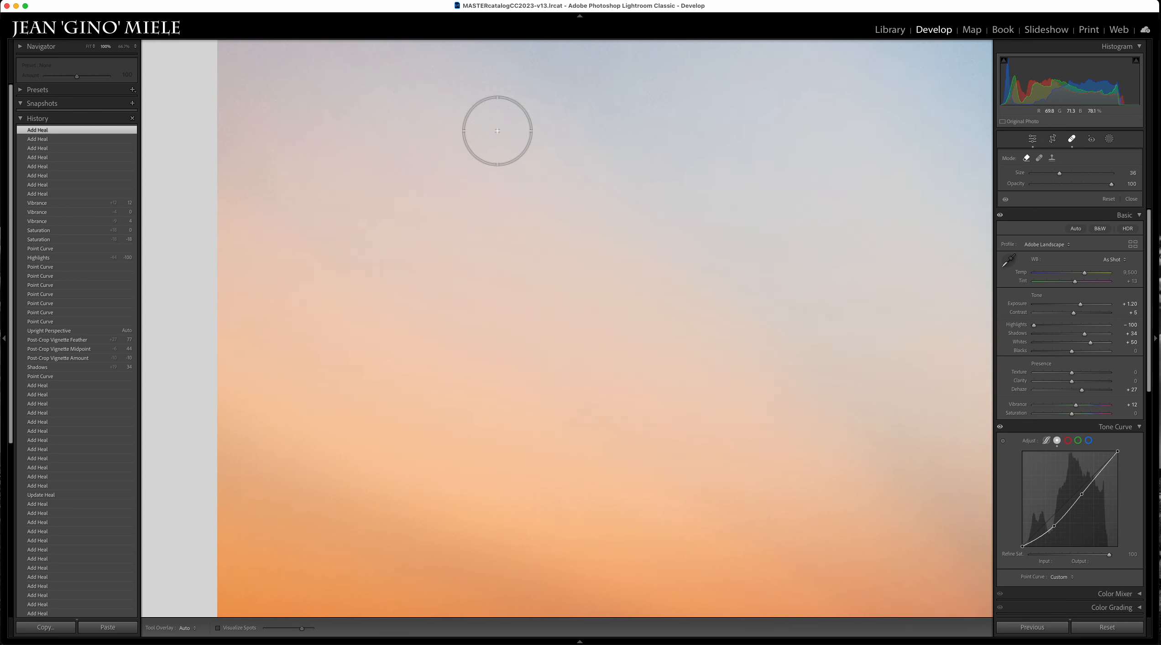
{"action": "left_click_drag", "start_coordinate": [462, 267], "coordinate": [569, 135]}
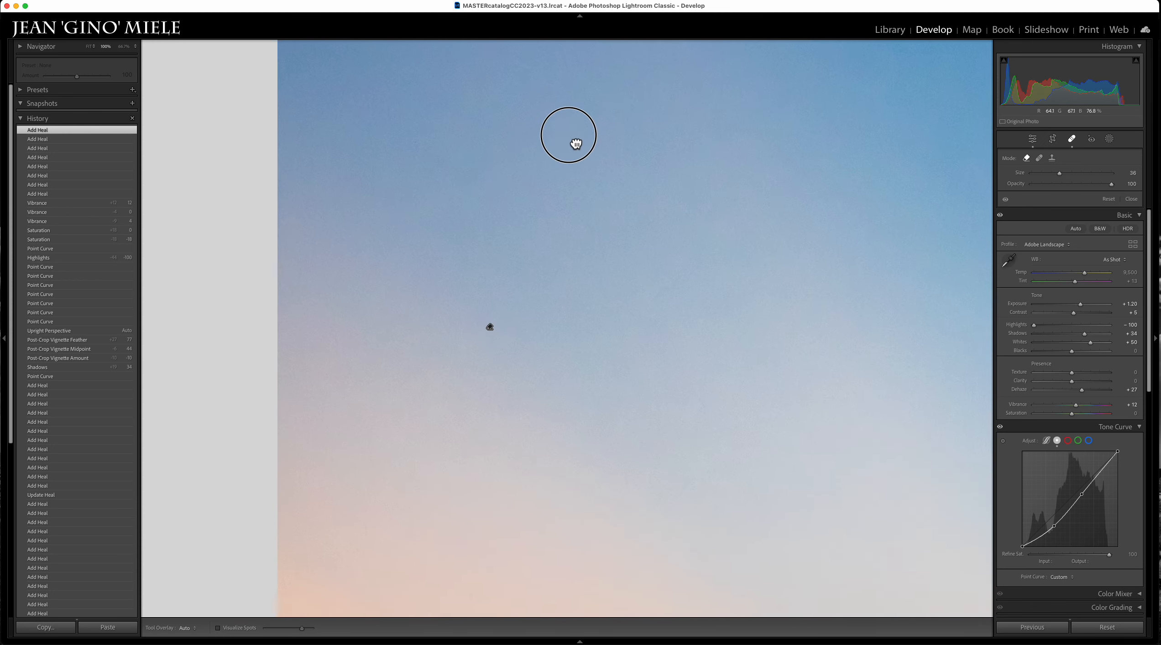
{"action": "left_click", "coordinate": [1012, 203]}
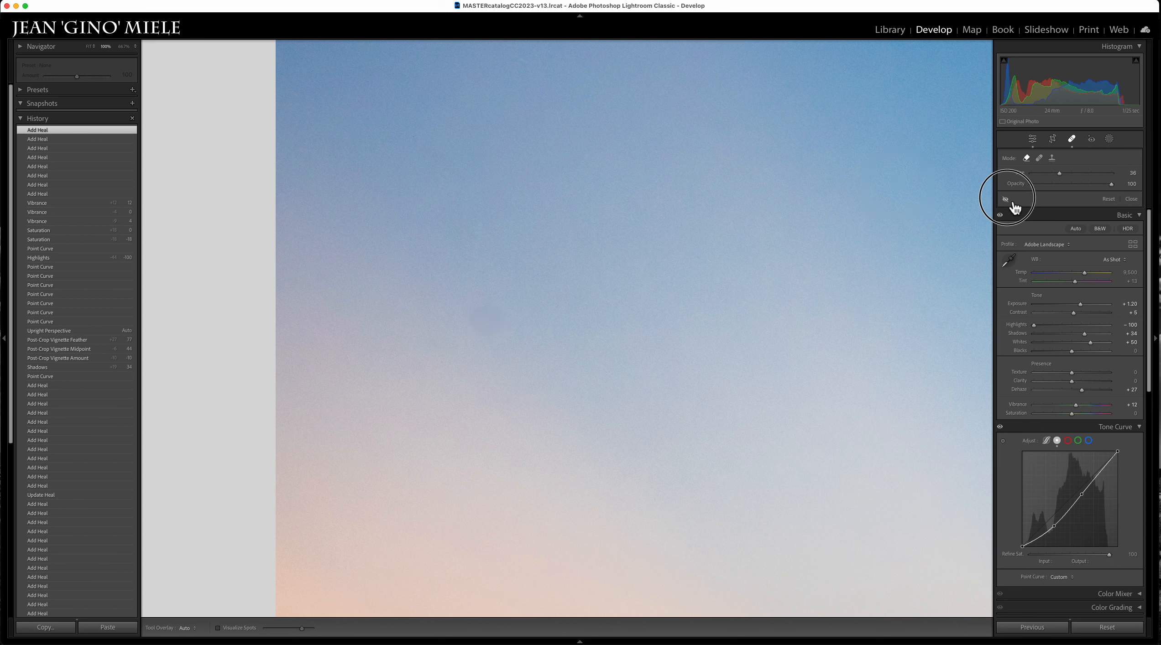
{"action": "left_click", "coordinate": [1012, 202]}
Step: Set the Tool Overlay to Always with the whole photo in view, and return it to Auto
{"action": "left_click", "coordinate": [89, 47]}
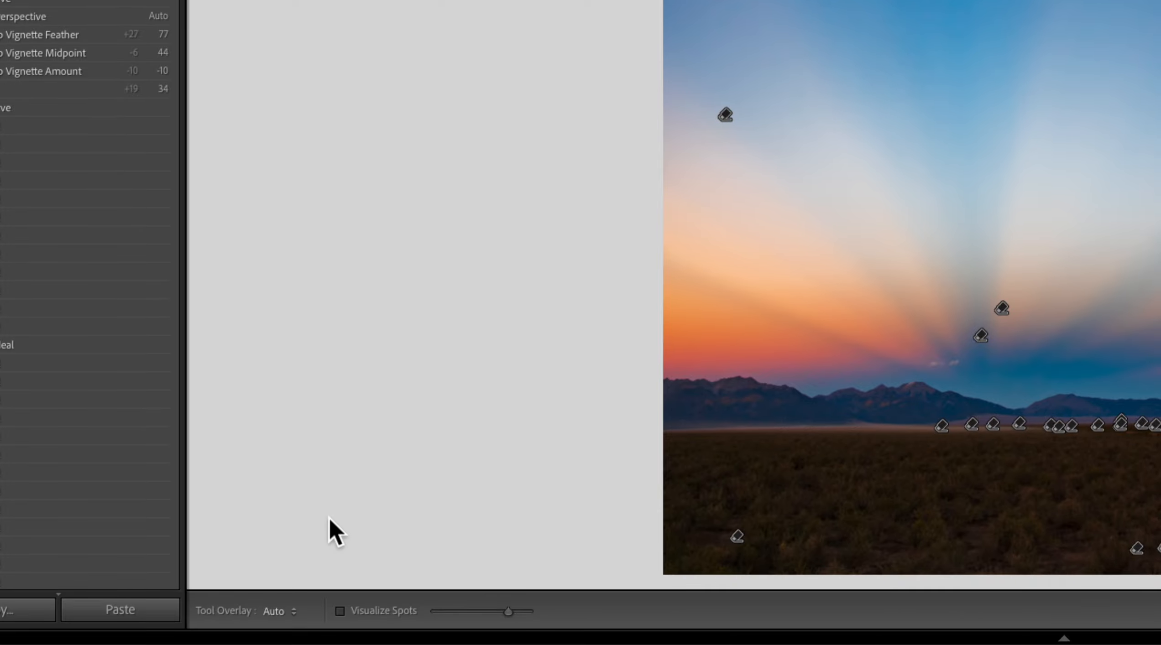
{"action": "left_click", "coordinate": [289, 611]}
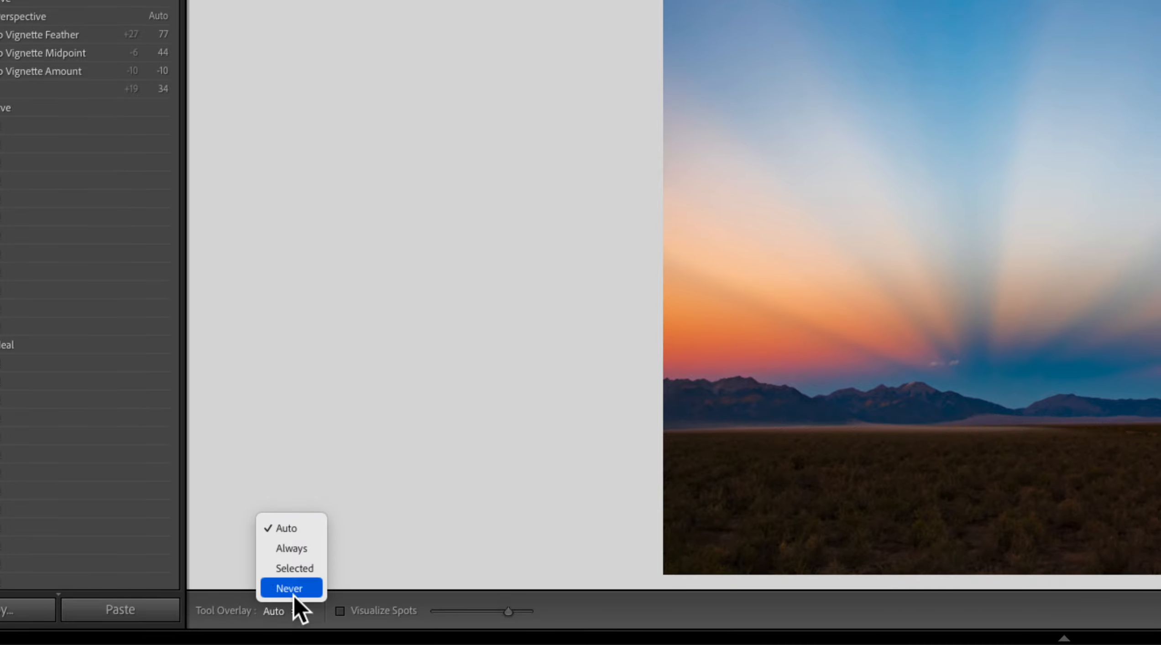
{"action": "left_click", "coordinate": [300, 549]}
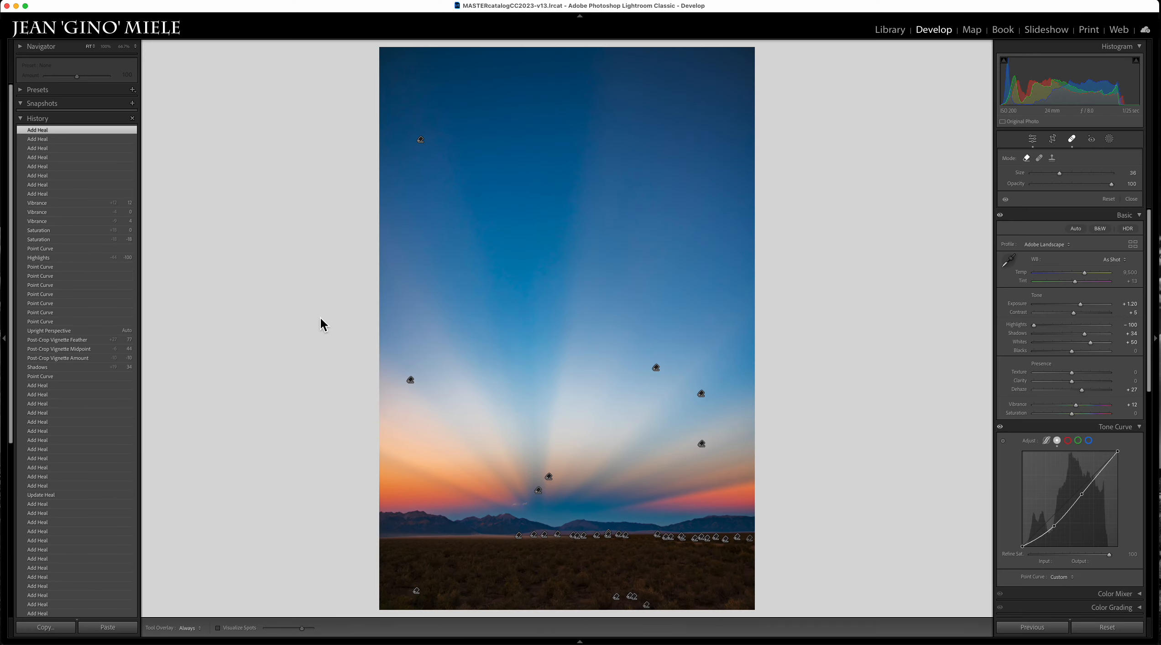
{"action": "left_click", "coordinate": [191, 631]}
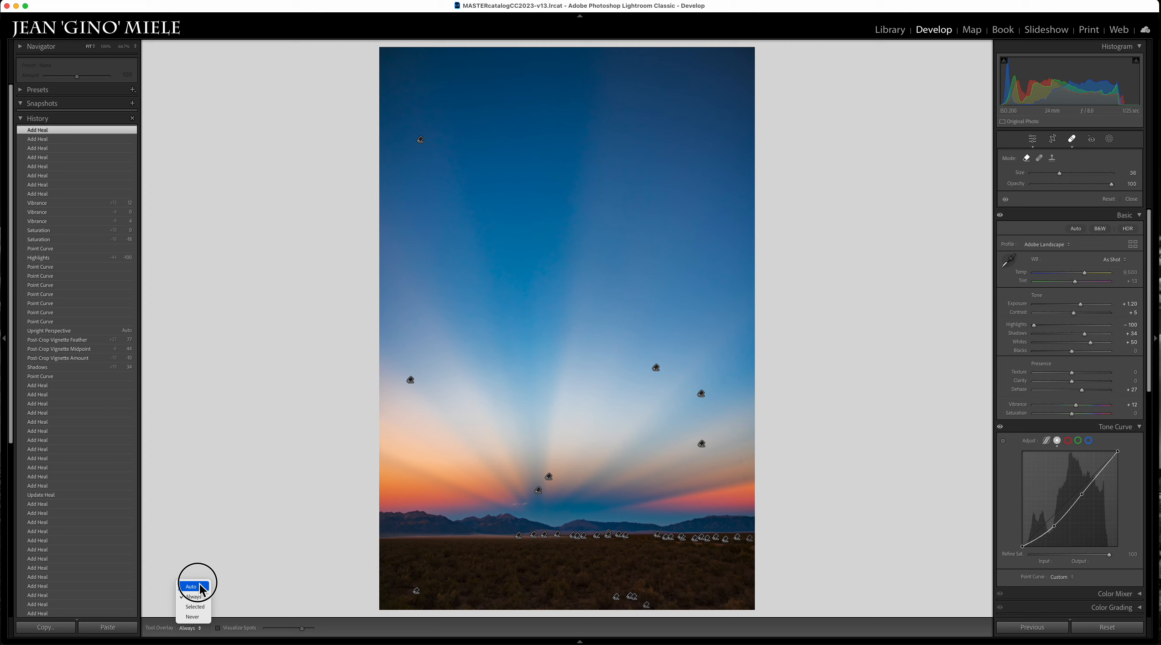
{"action": "left_click", "coordinate": [201, 588]}
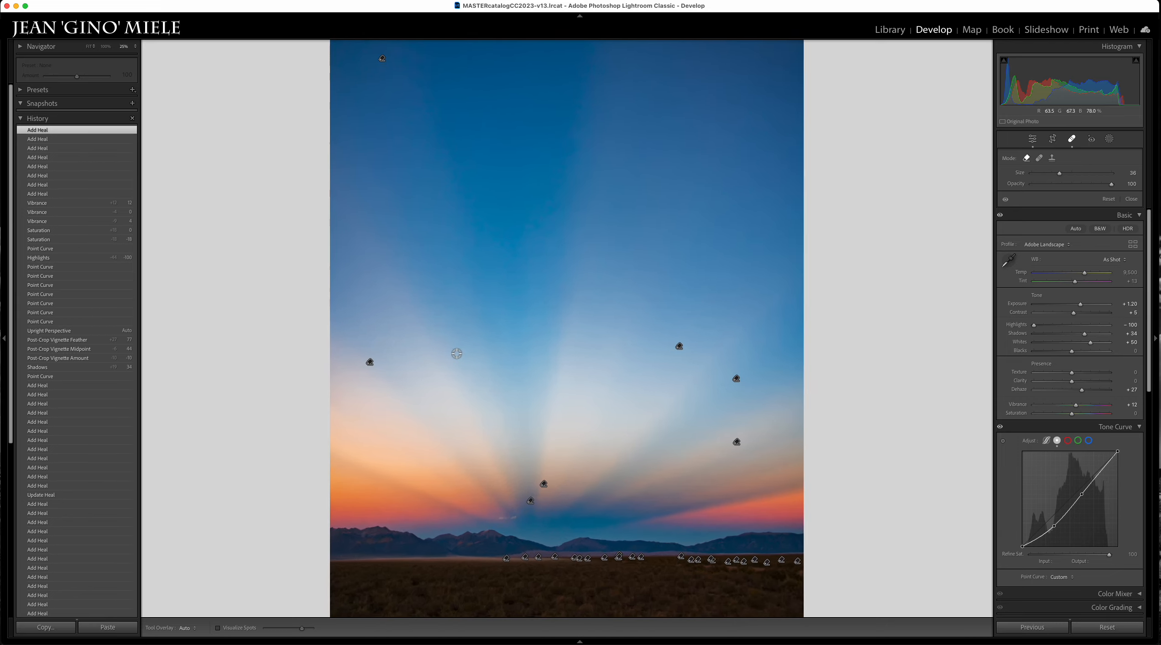
Step: Examine the mountains and grassland at 33.3% and 100%, review the Tool Overlay options, and fit the whole photo in view
{"action": "left_click", "coordinate": [457, 354]}
{"action": "left_click_drag", "start_coordinate": [684, 412], "coordinate": [652, 4]}
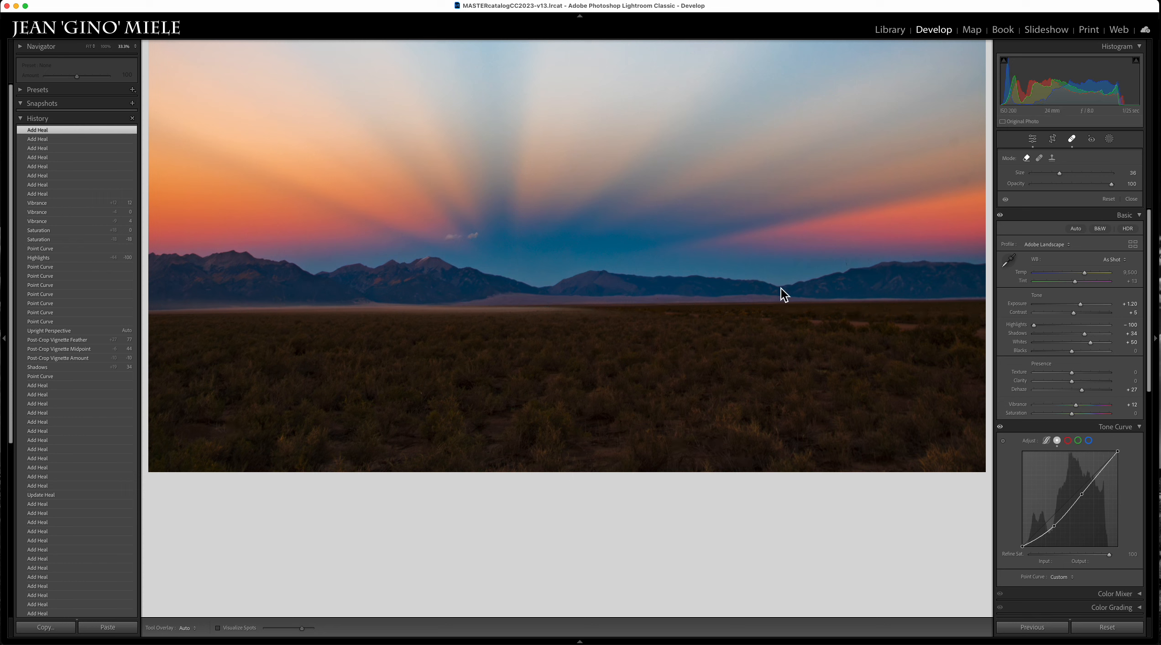
{"action": "left_click", "coordinate": [191, 629]}
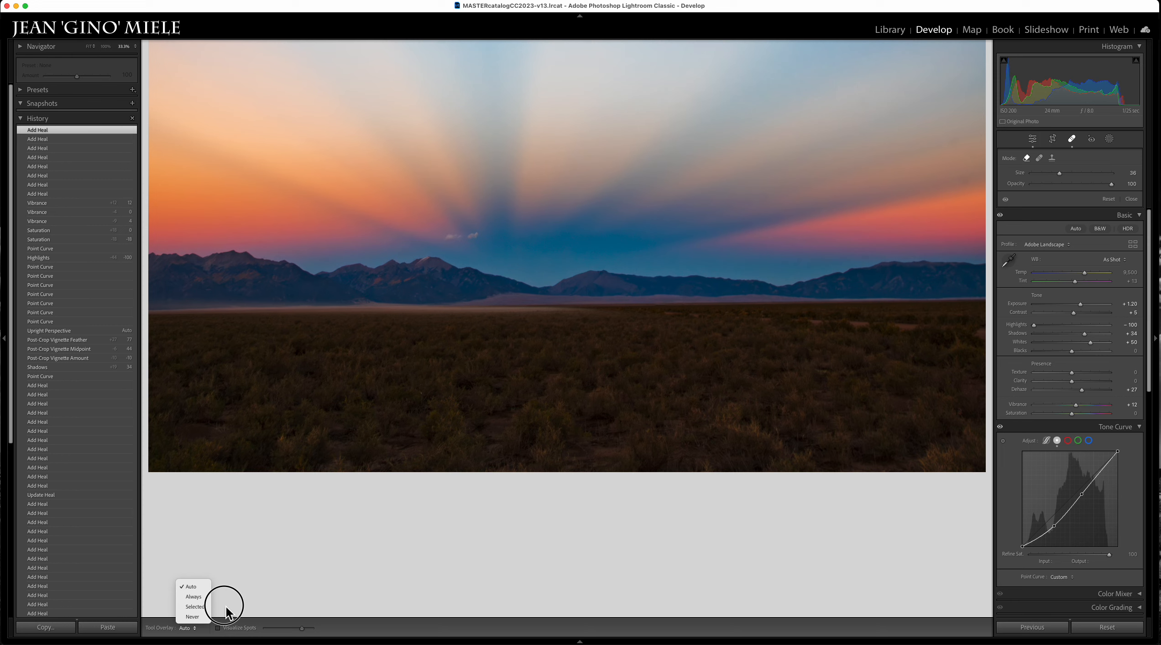
{"action": "left_click", "coordinate": [289, 540]}
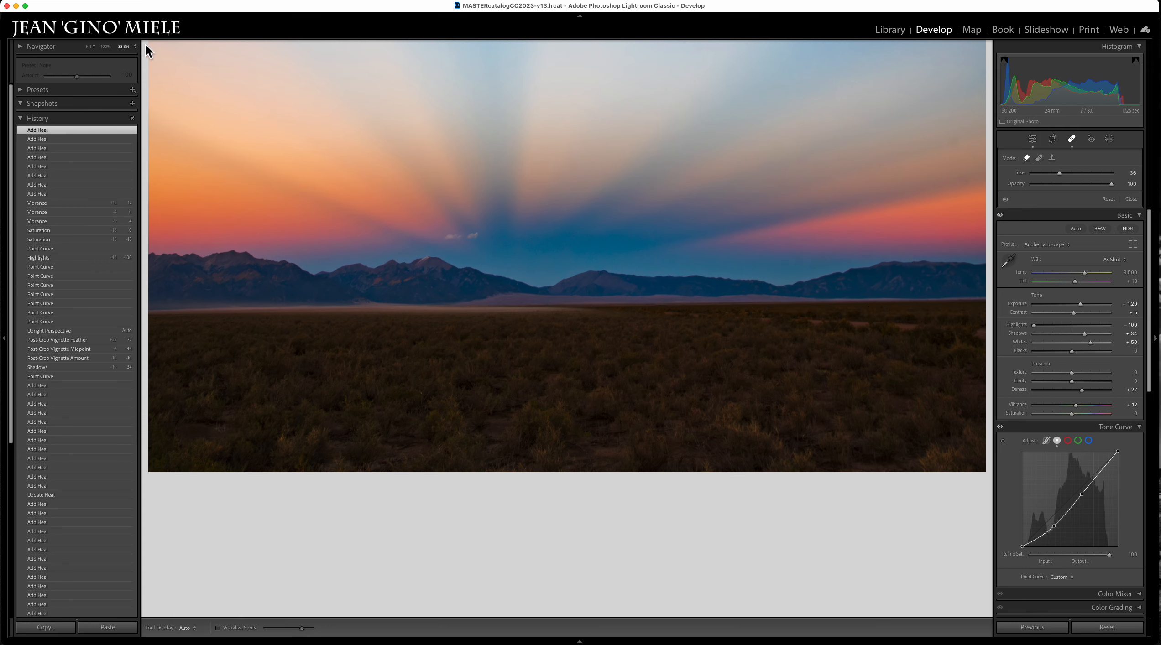
{"action": "left_click", "coordinate": [107, 47]}
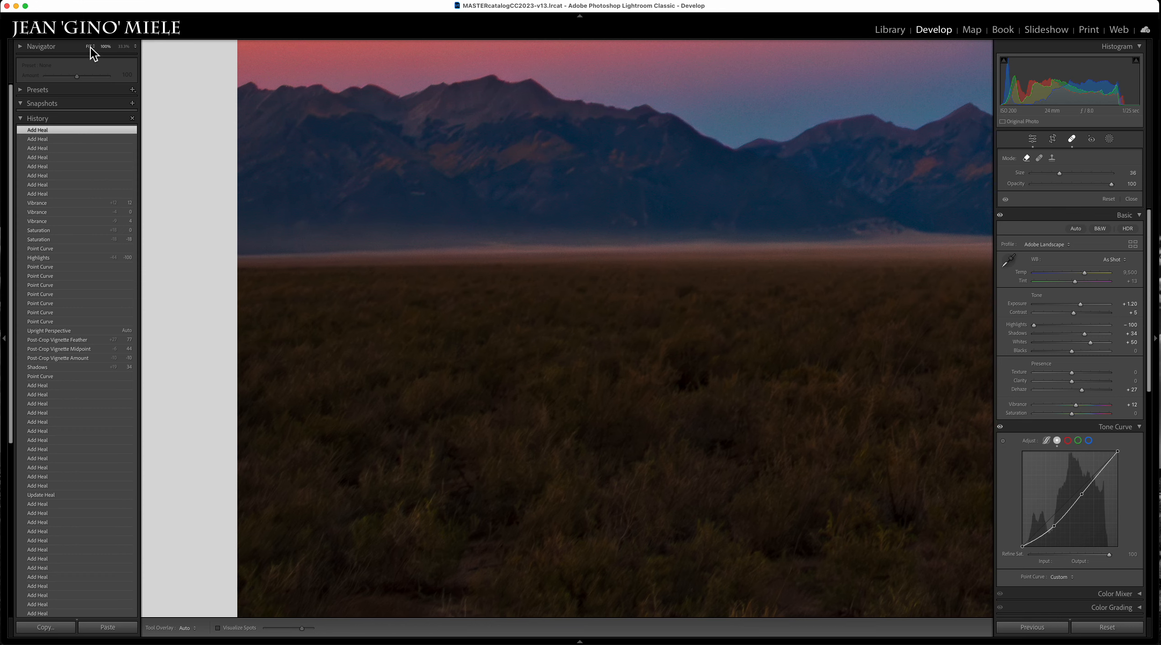
{"action": "left_click", "coordinate": [89, 47]}
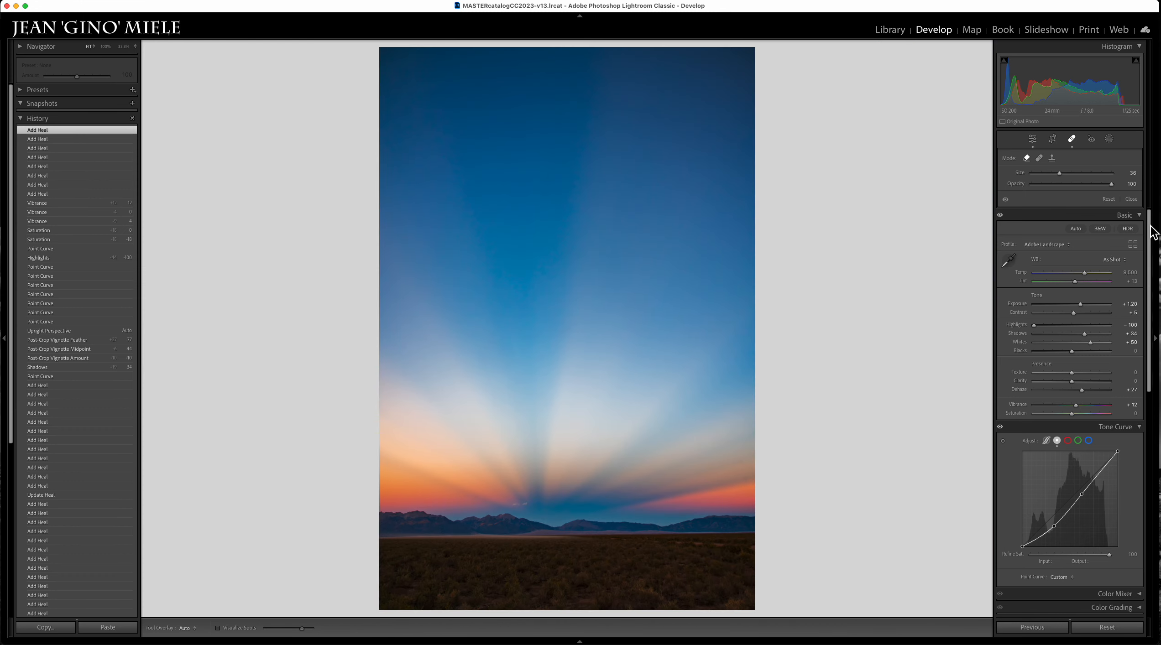
Step: Compare the whole photo with the Basic adjustments switched off and on, twice
{"action": "left_click", "coordinate": [1000, 215]}
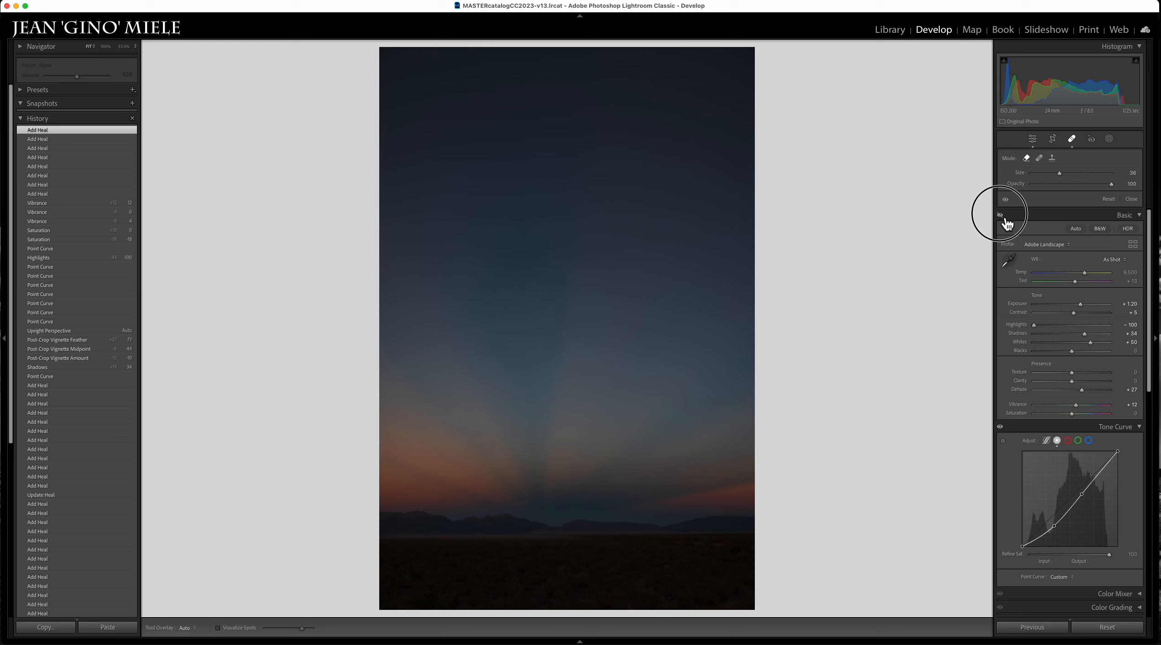
{"action": "left_click", "coordinate": [1001, 215]}
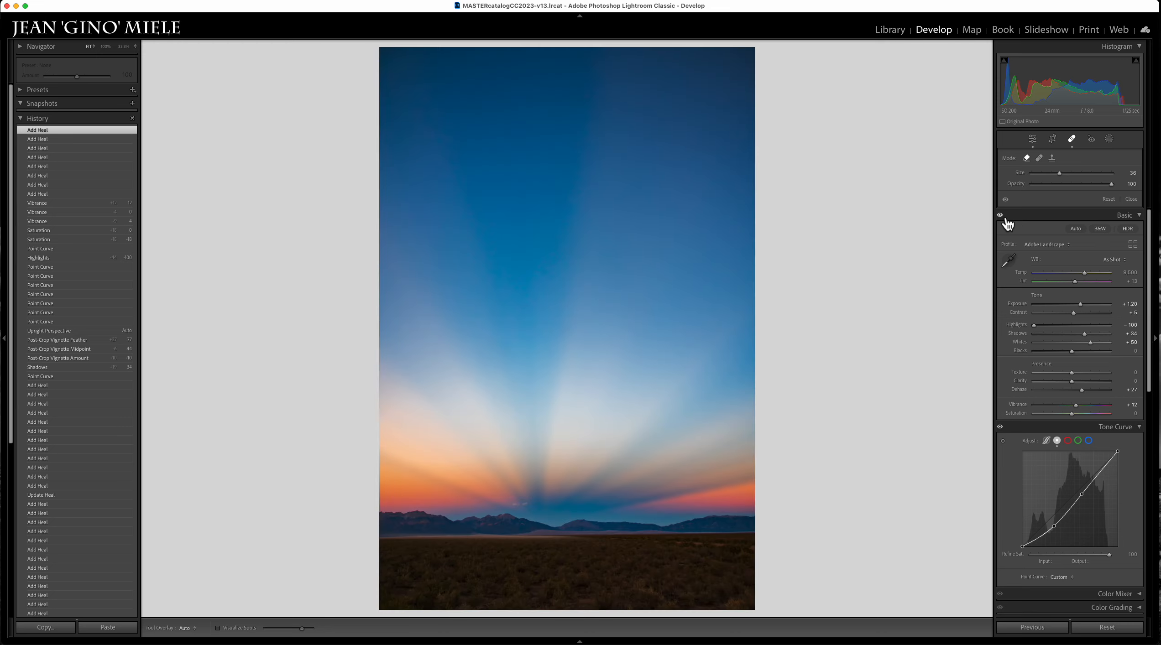
{"action": "left_click", "coordinate": [1001, 215]}
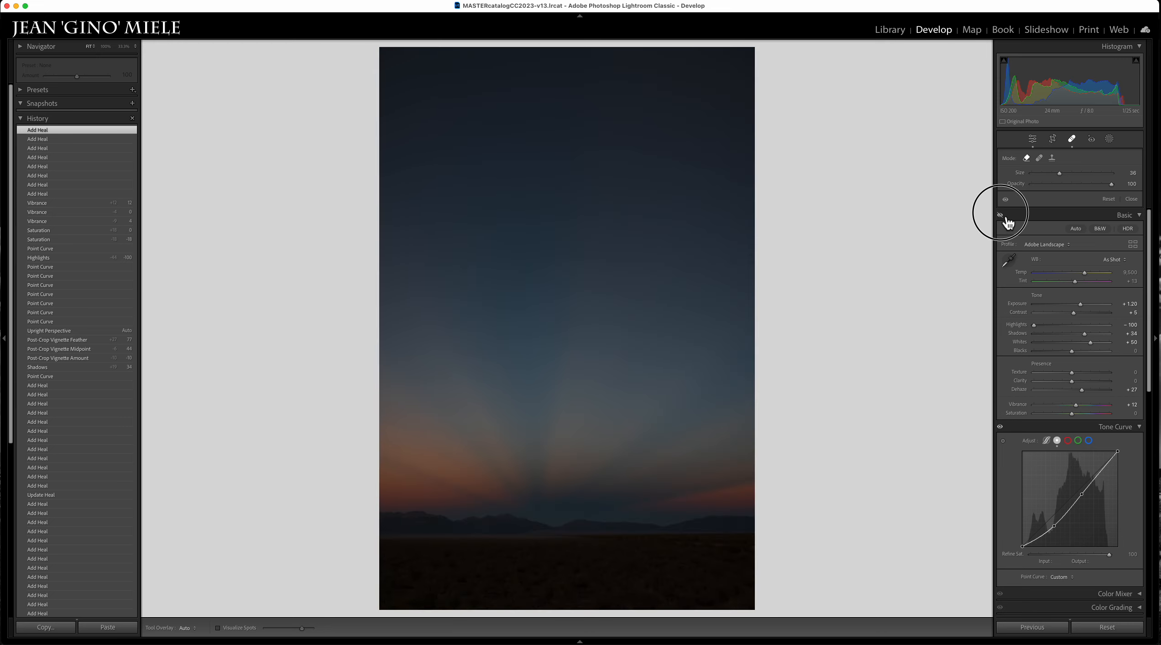
{"action": "left_click", "coordinate": [1000, 216]}
Step: Compare the photo with the Tone Curve switched off and on, and with the heals switched off and on
{"action": "left_click_drag", "start_coordinate": [1148, 249], "coordinate": [1148, 304]}
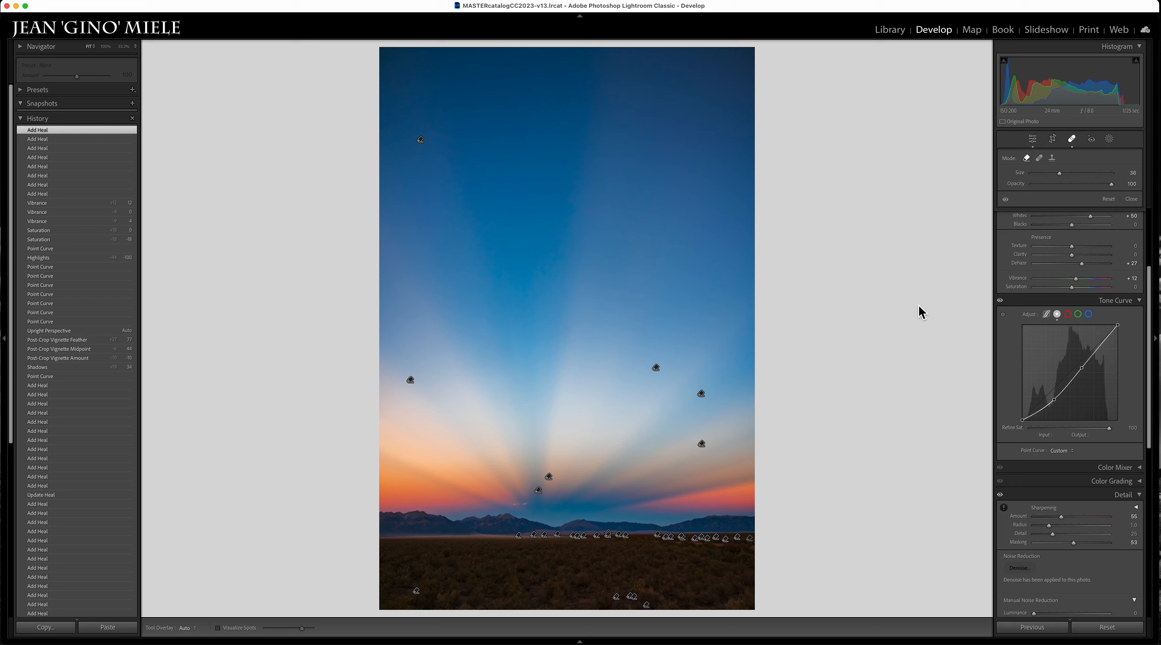
{"action": "left_click", "coordinate": [1001, 301]}
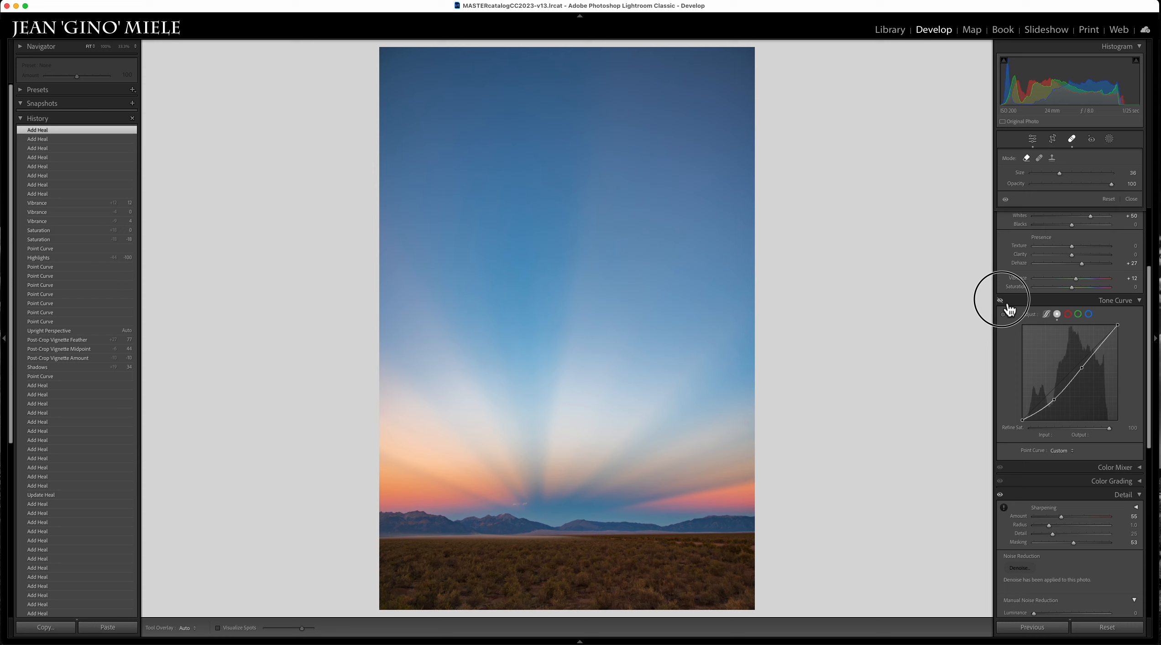
{"action": "left_click", "coordinate": [1001, 300]}
{"action": "left_click", "coordinate": [1005, 200]}
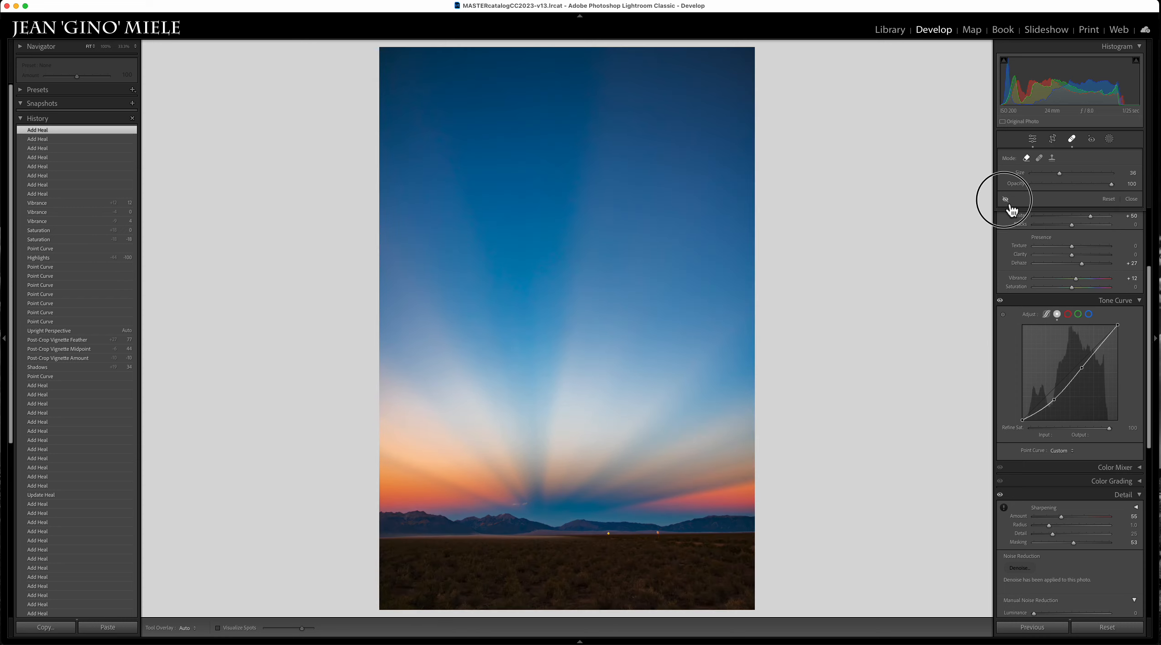
{"action": "left_click", "coordinate": [1005, 199]}
Step: Compare the photo with the Detail adjustments switched off and on, and with the Lens Corrections switched off and on
{"action": "left_click_drag", "start_coordinate": [1148, 296], "coordinate": [1141, 377]}
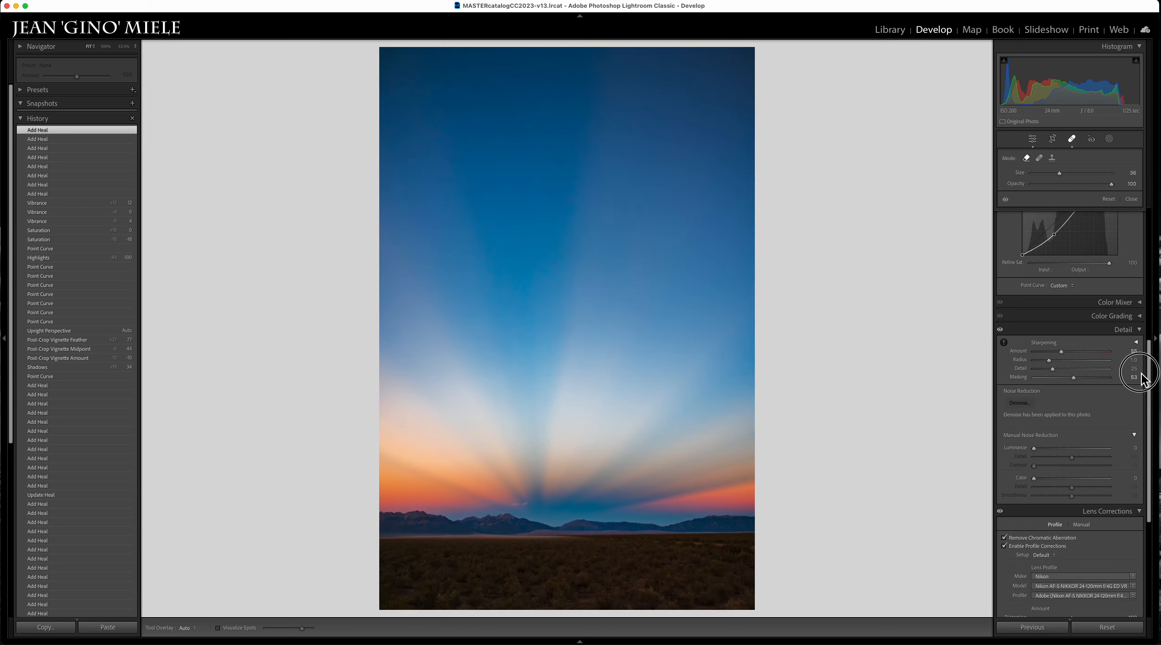
{"action": "scroll", "coordinate": [1141, 376], "scroll_direction": "down", "scroll_amount": 3}
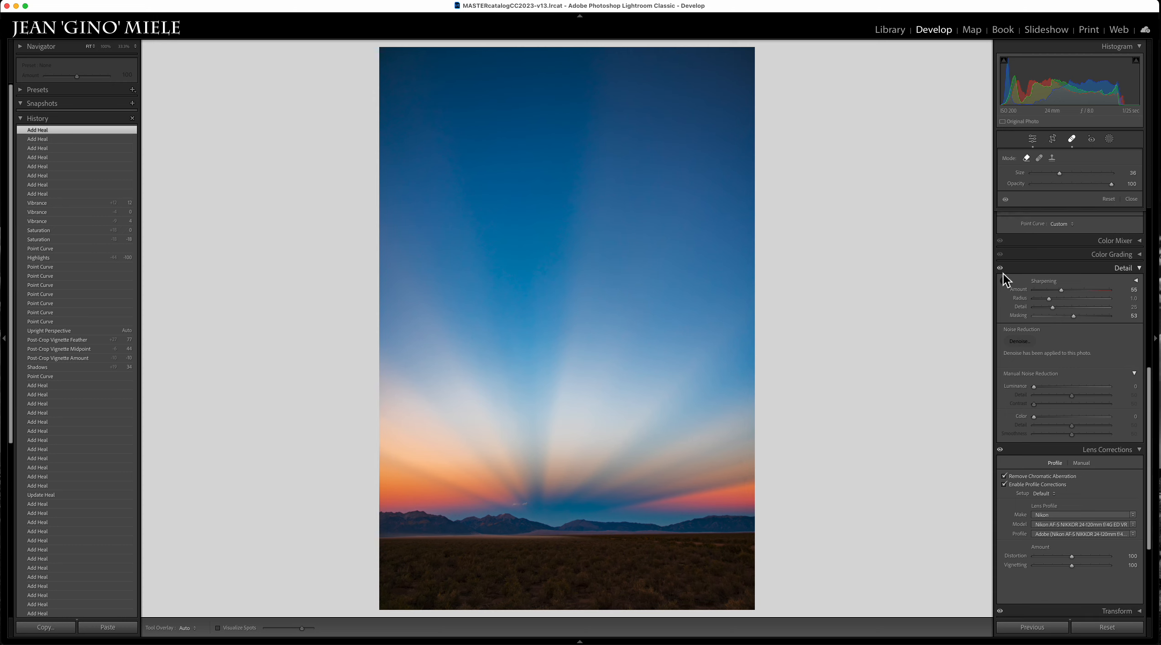
{"action": "left_click", "coordinate": [1000, 268]}
{"action": "left_click", "coordinate": [999, 268]}
{"action": "left_click", "coordinate": [1000, 450]}
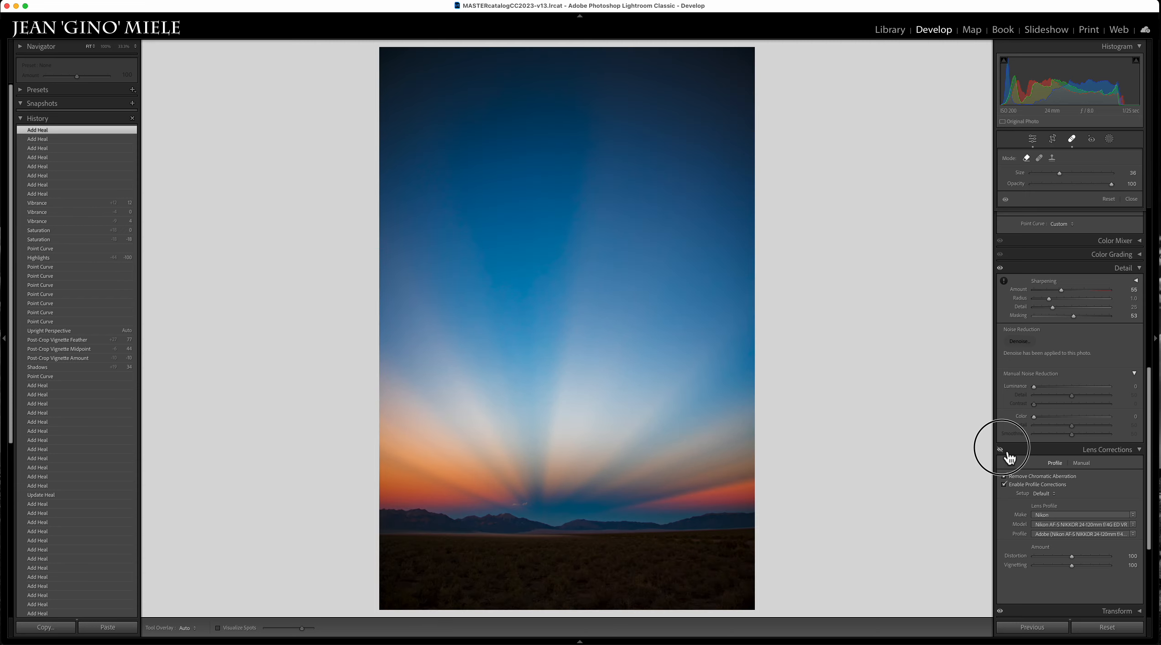
{"action": "left_click", "coordinate": [1000, 449]}
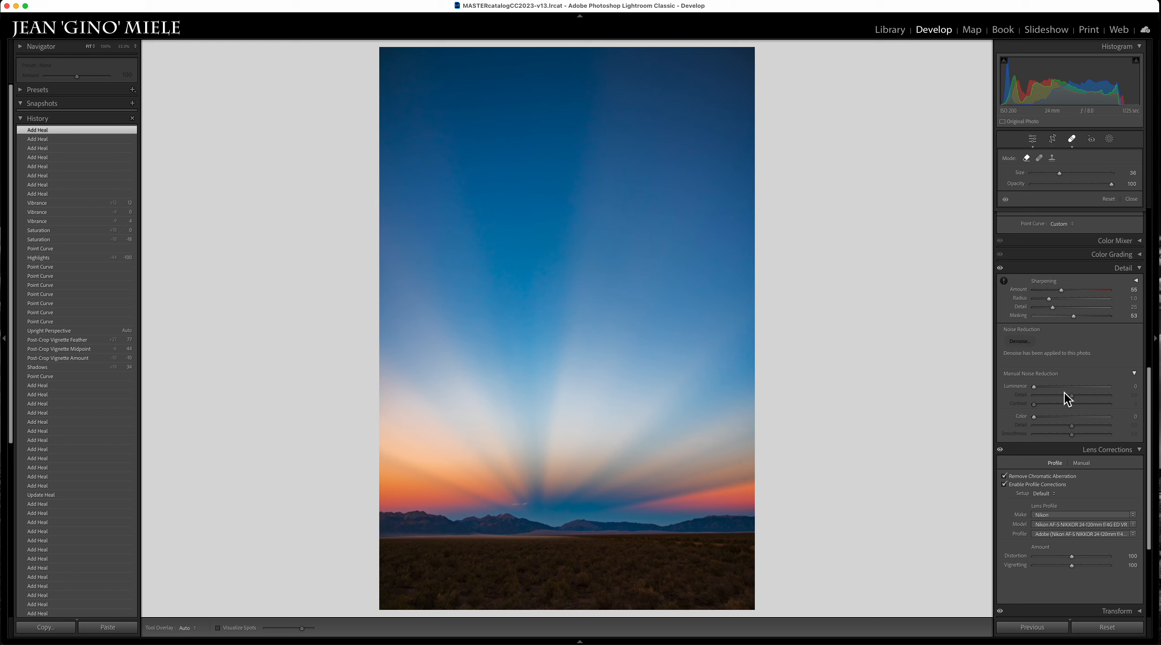
Step: Review the Basic and Tone Curve settings, and compare the whole photo again with the Detail adjustments off and on
{"action": "left_click_drag", "start_coordinate": [1148, 390], "coordinate": [1131, 238]}
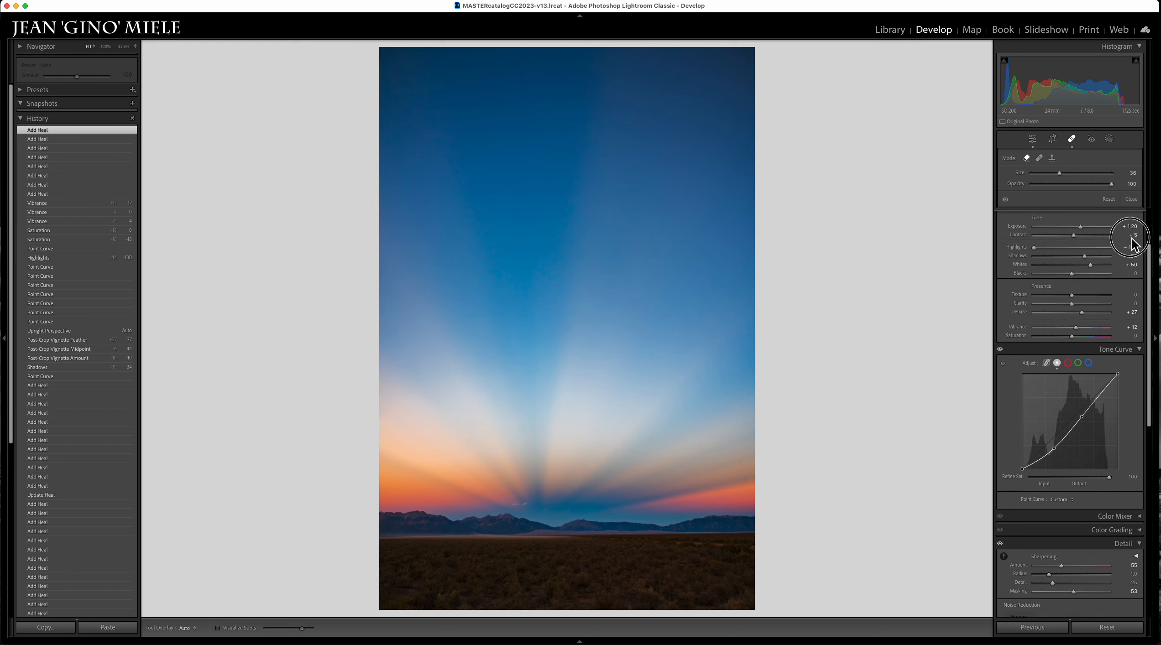
{"action": "scroll", "coordinate": [1131, 244], "scroll_direction": "up", "scroll_amount": 3}
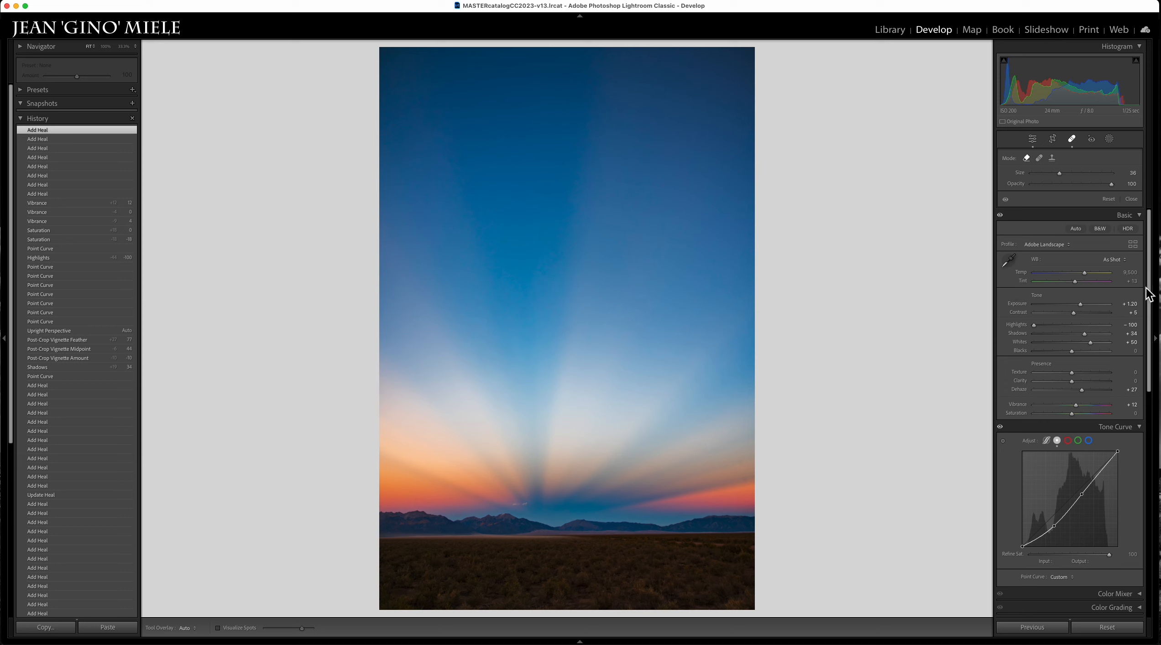
{"action": "scroll", "coordinate": [1133, 371], "scroll_direction": "down", "scroll_amount": 10}
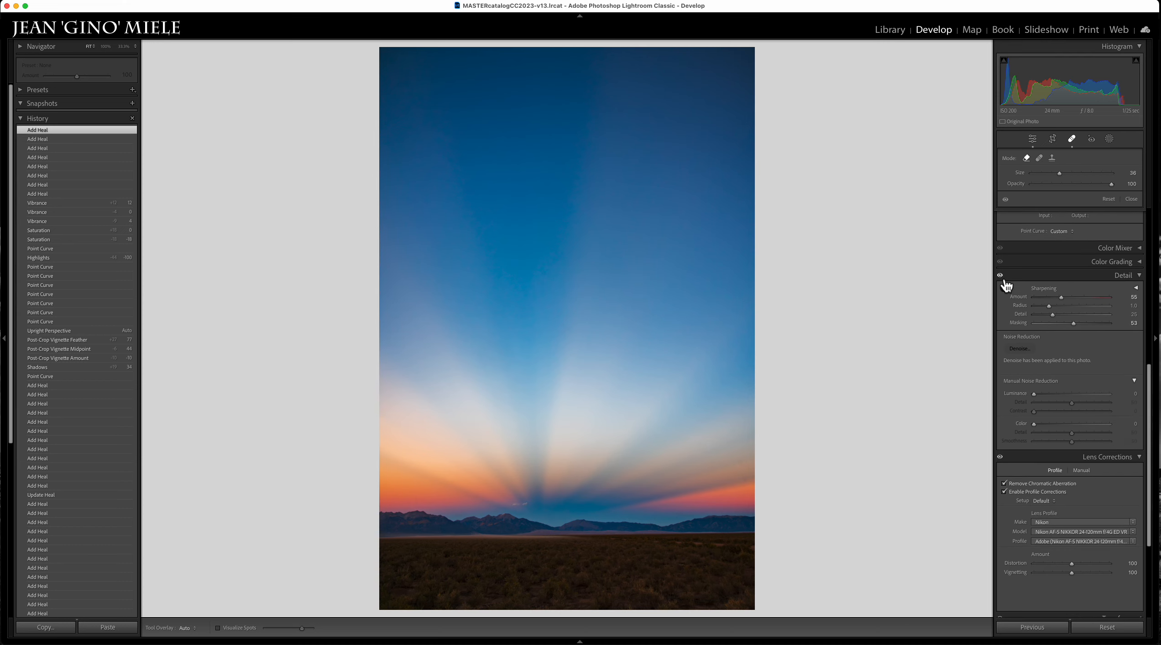
{"action": "left_click", "coordinate": [1000, 277]}
{"action": "left_click", "coordinate": [1000, 276]}
Step: Examine the grassland at 100% and compare it with the Detail adjustments switched off and on
{"action": "left_click", "coordinate": [108, 47]}
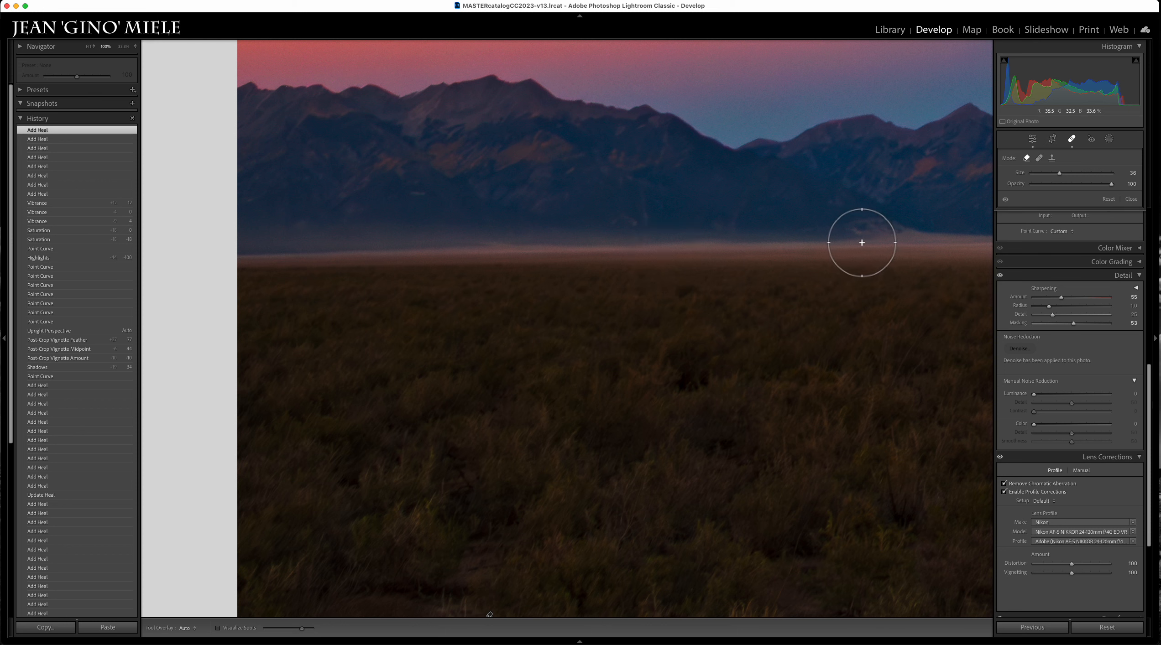
{"action": "left_click_drag", "start_coordinate": [805, 258], "coordinate": [507, 369]}
{"action": "left_click", "coordinate": [507, 369]}
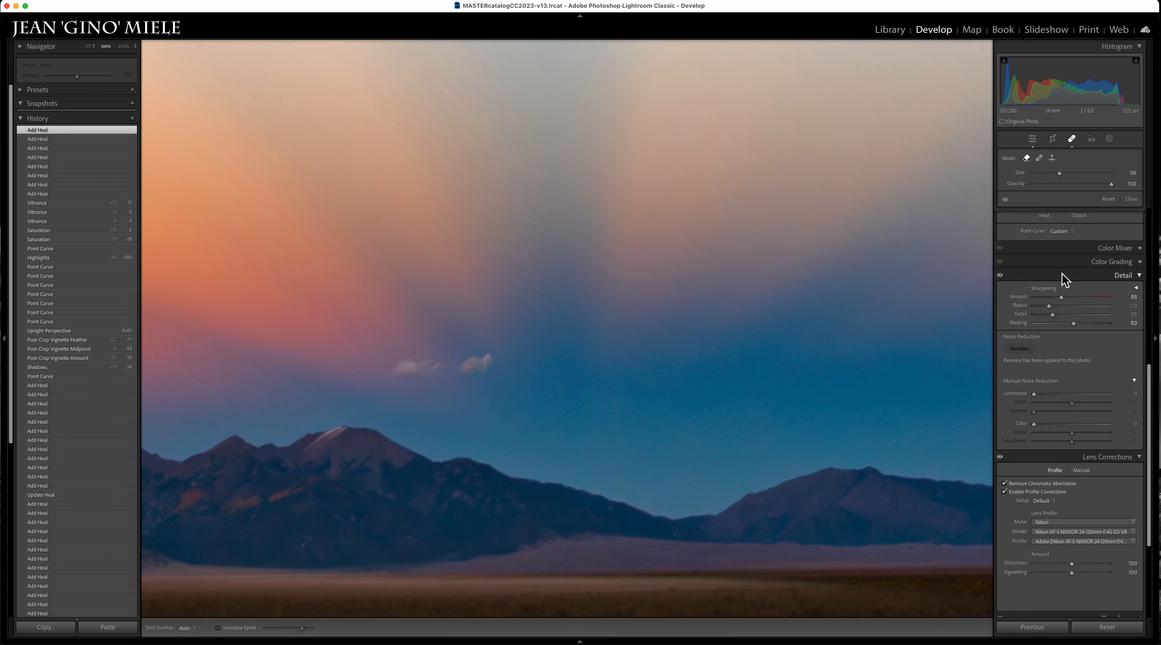
{"action": "left_click", "coordinate": [679, 409]}
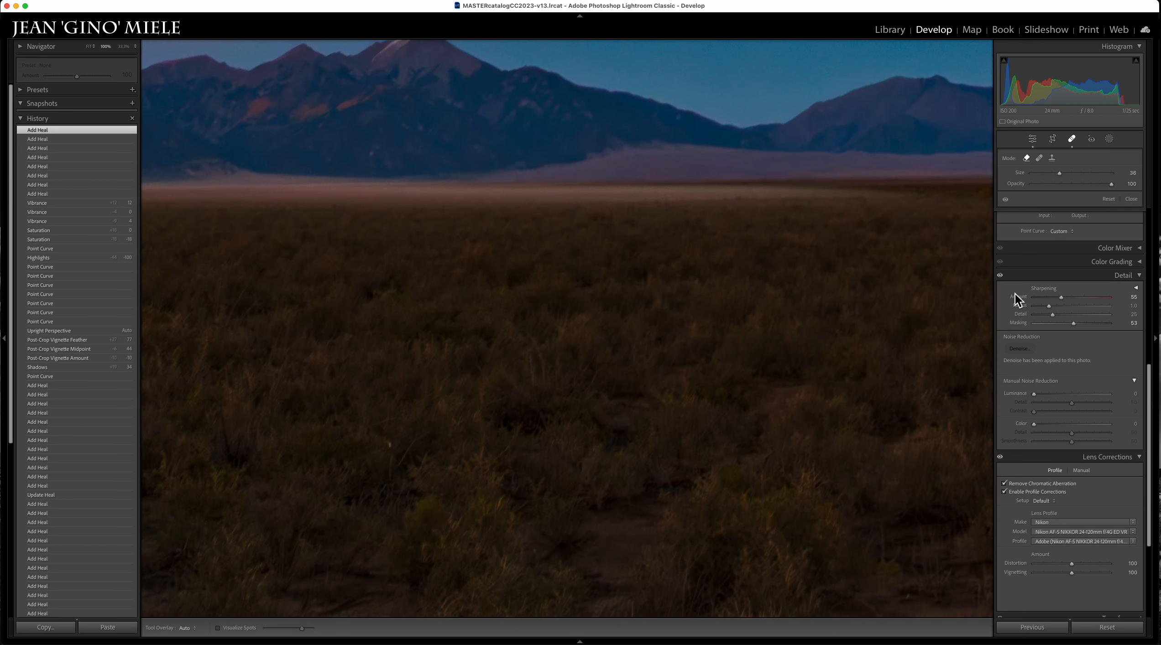
{"action": "left_click", "coordinate": [1000, 276]}
{"action": "left_click", "coordinate": [999, 275]}
Step: Compare the mountains and lower sky at 100% with the Detail adjustments off and on, and close the Remove tool
{"action": "left_click_drag", "start_coordinate": [648, 221], "coordinate": [646, 272]}
{"action": "scroll", "coordinate": [654, 280], "scroll_direction": "up", "scroll_amount": 6}
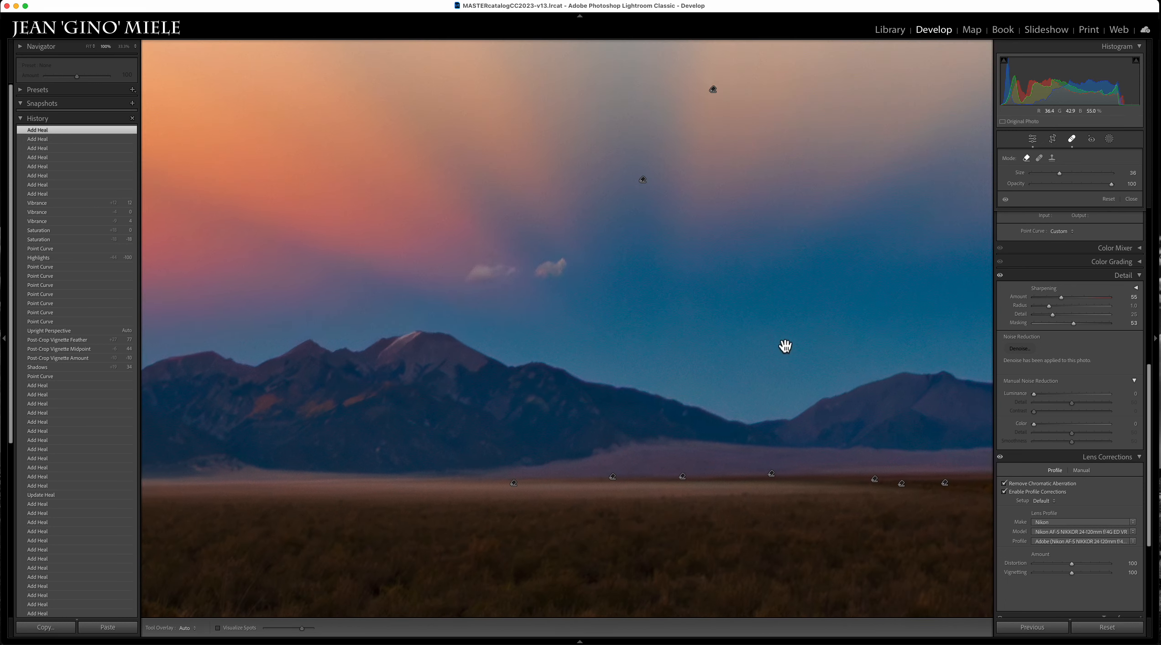
{"action": "left_click", "coordinate": [1002, 279]}
{"action": "left_click", "coordinate": [1007, 281]}
{"action": "key", "text": "q"}
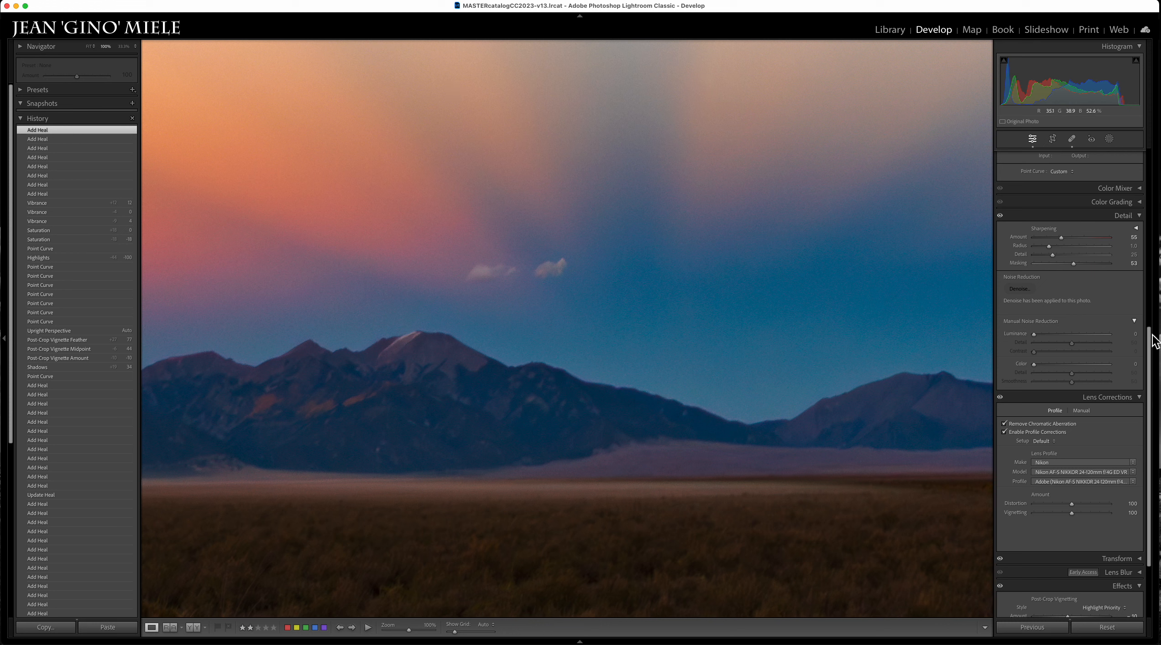
Step: Set Texture and Clarity to +100 and check the effect on the whole photo and at 100%
{"action": "left_click_drag", "start_coordinate": [1150, 337], "coordinate": [1145, 84]}
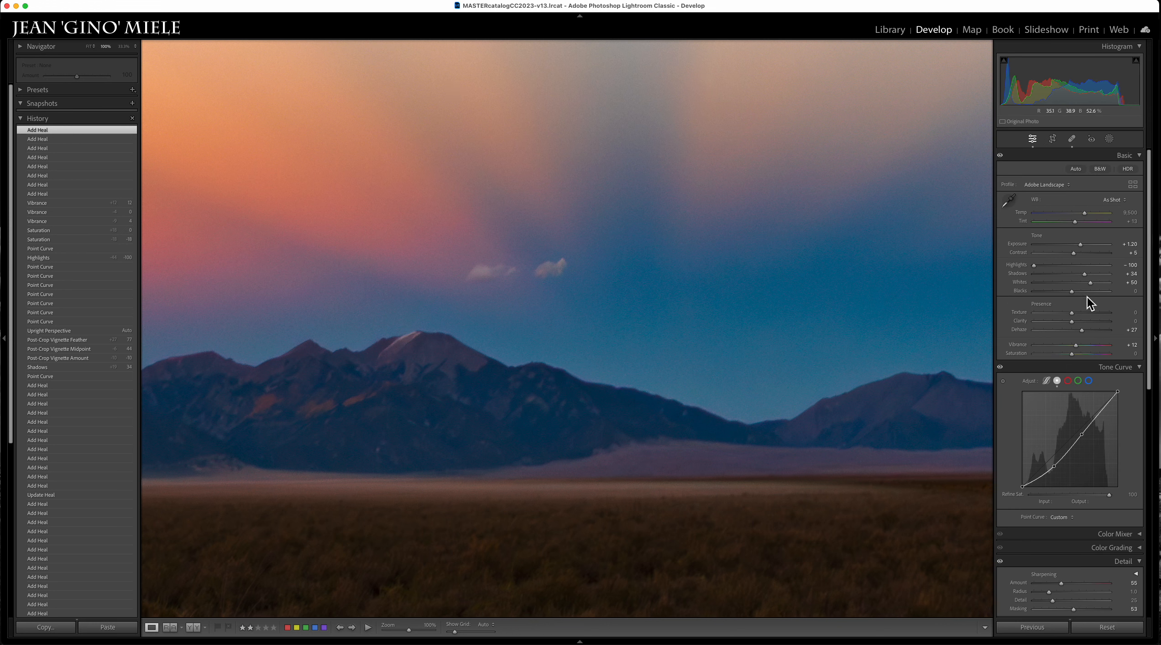
{"action": "left_click_drag", "start_coordinate": [1073, 316], "coordinate": [1150, 319]}
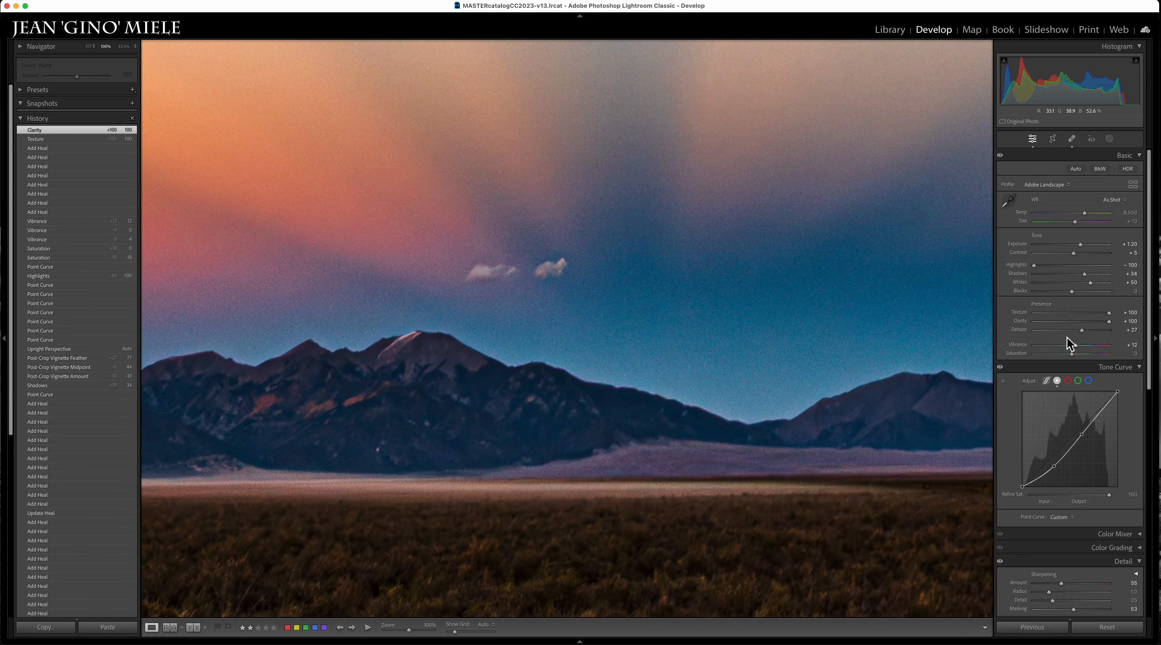
{"action": "left_click", "coordinate": [589, 284]}
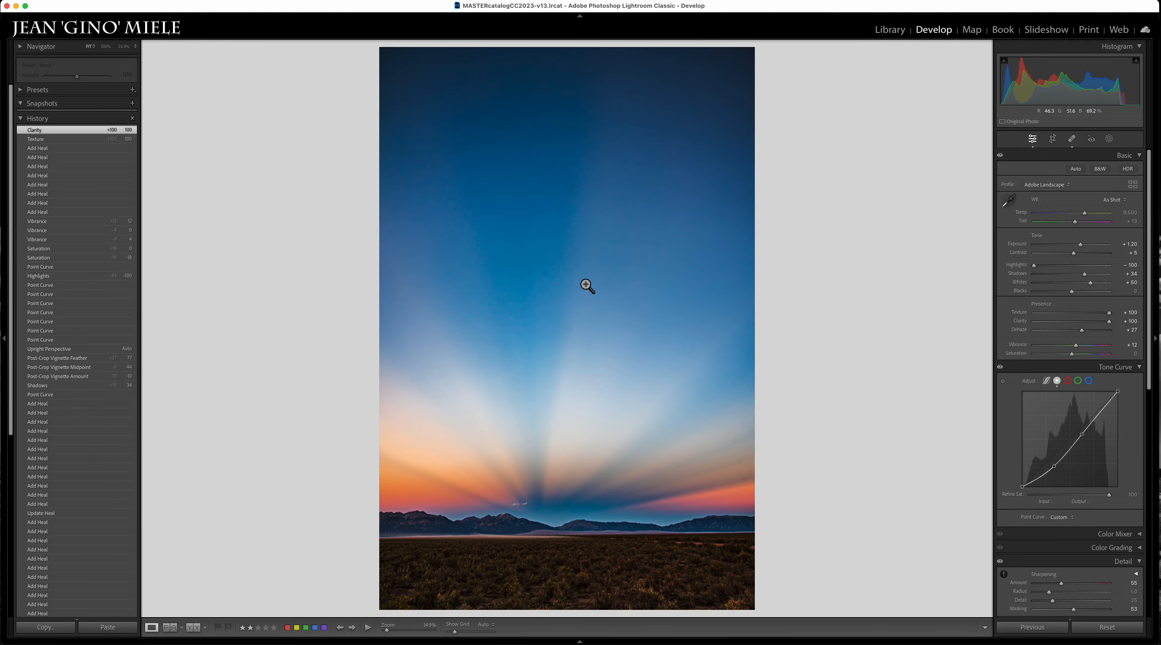
{"action": "left_click", "coordinate": [587, 286]}
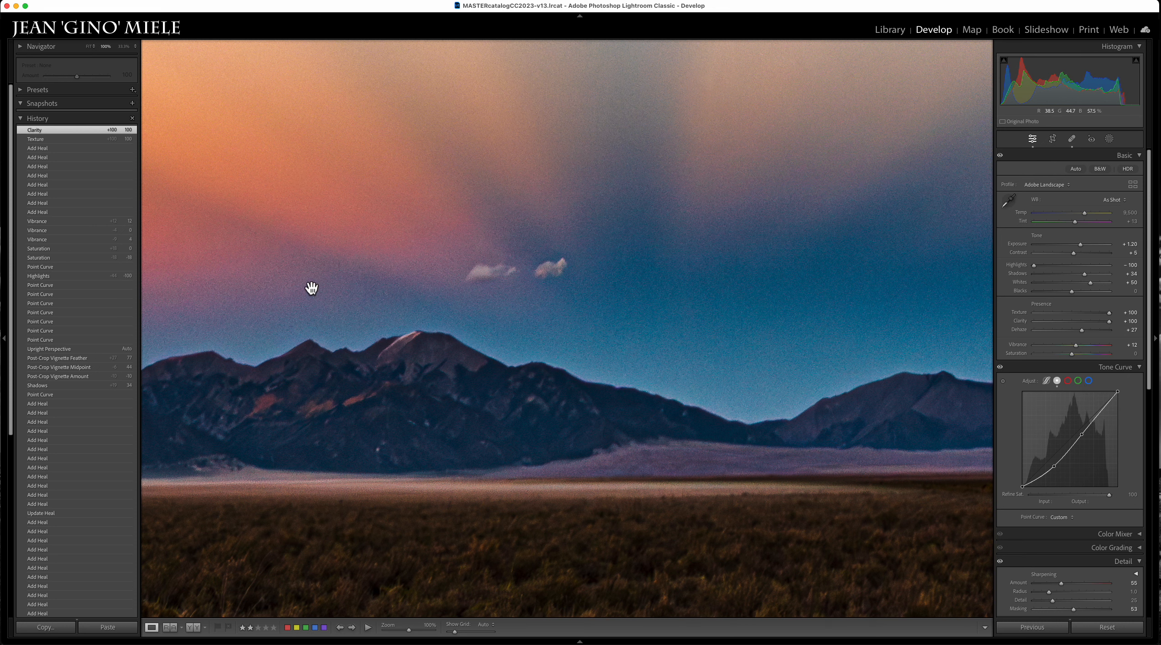
Step: Compare the Clarity history state with the last Add Heal state, and clear the history above that Add Heal step
{"action": "left_click", "coordinate": [53, 150]}
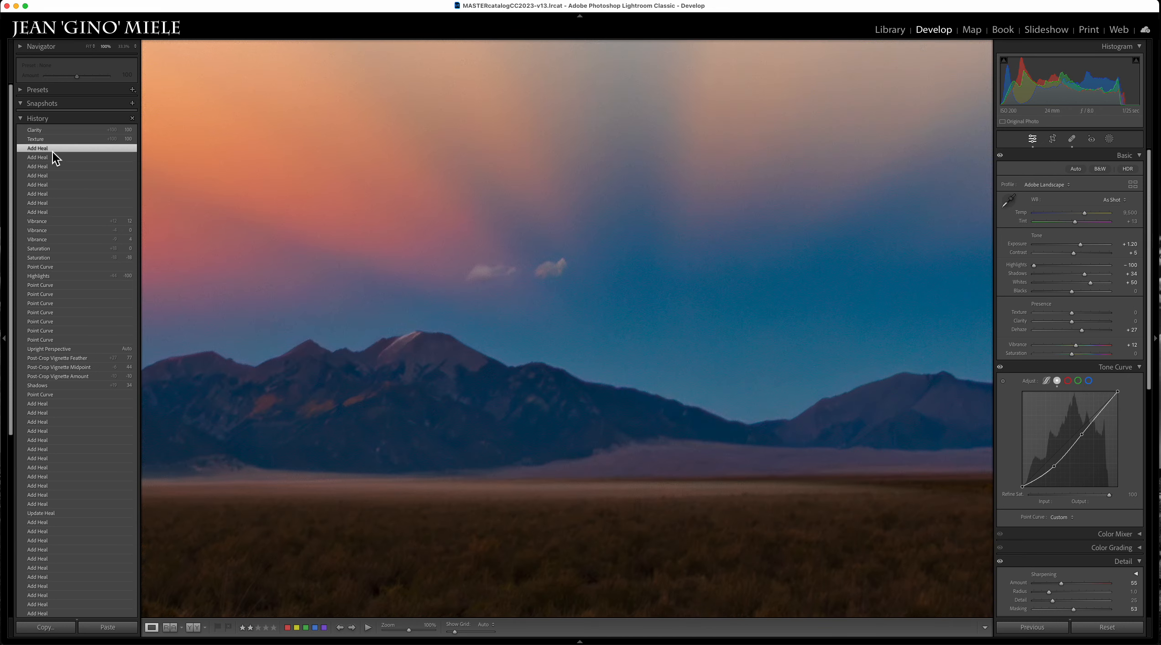
{"action": "left_click", "coordinate": [61, 133]}
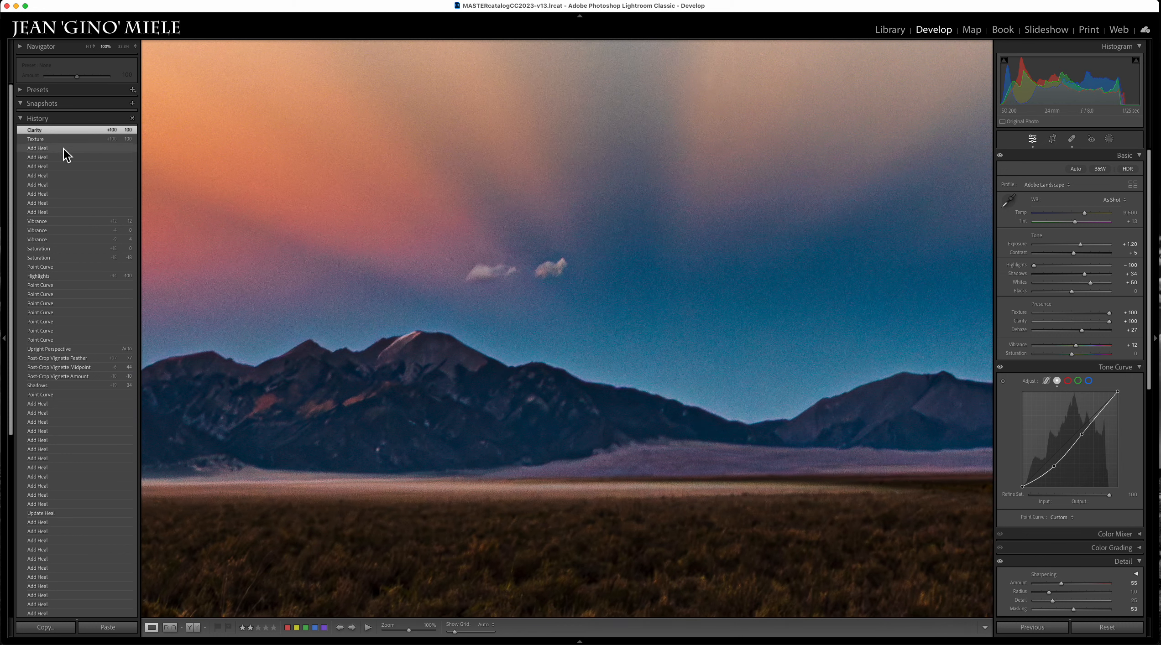
{"action": "left_click", "coordinate": [61, 149]}
{"action": "left_click", "coordinate": [67, 131]}
{"action": "left_click", "coordinate": [68, 149]}
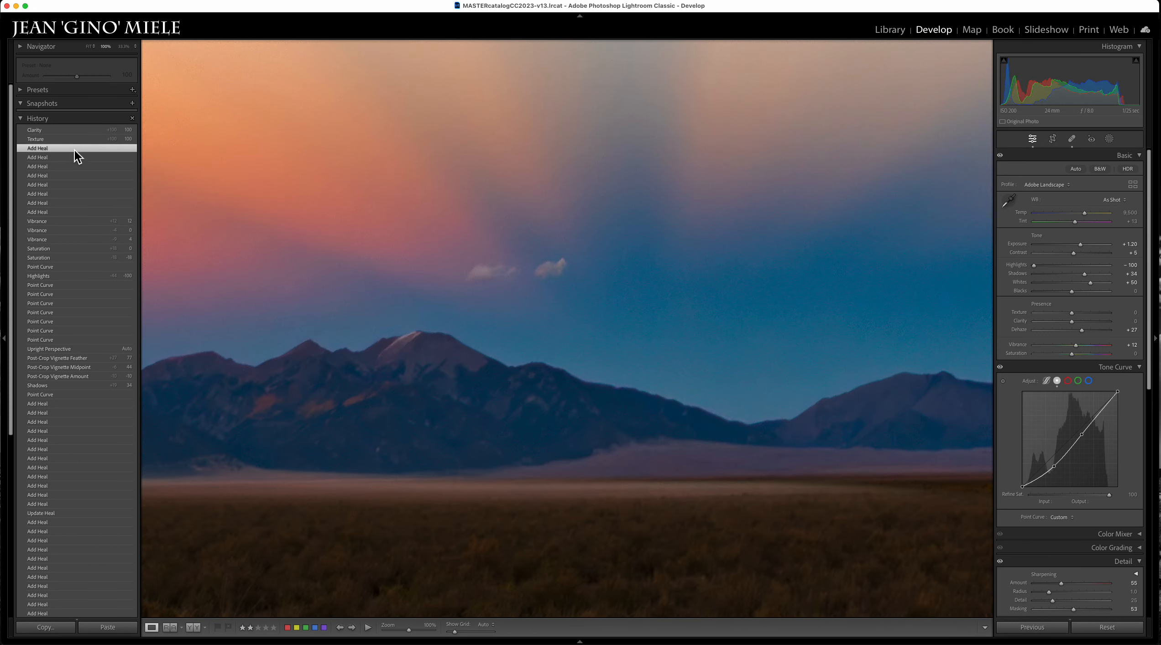
{"action": "left_click", "coordinate": [71, 132]}
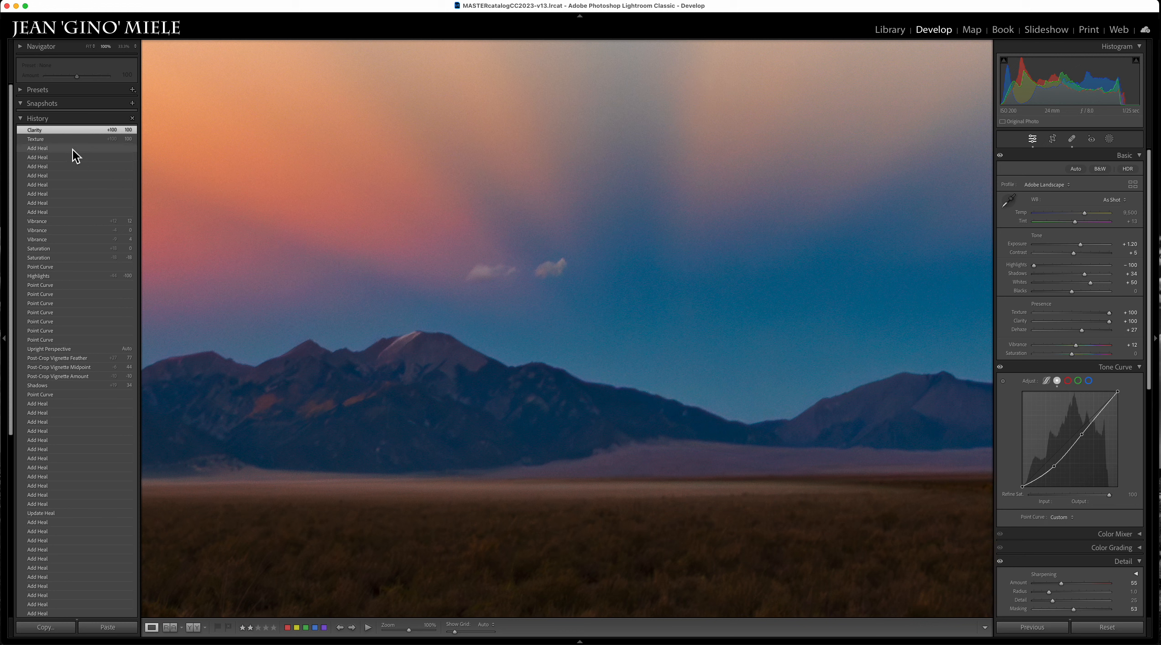
{"action": "right_click", "coordinate": [72, 148]}
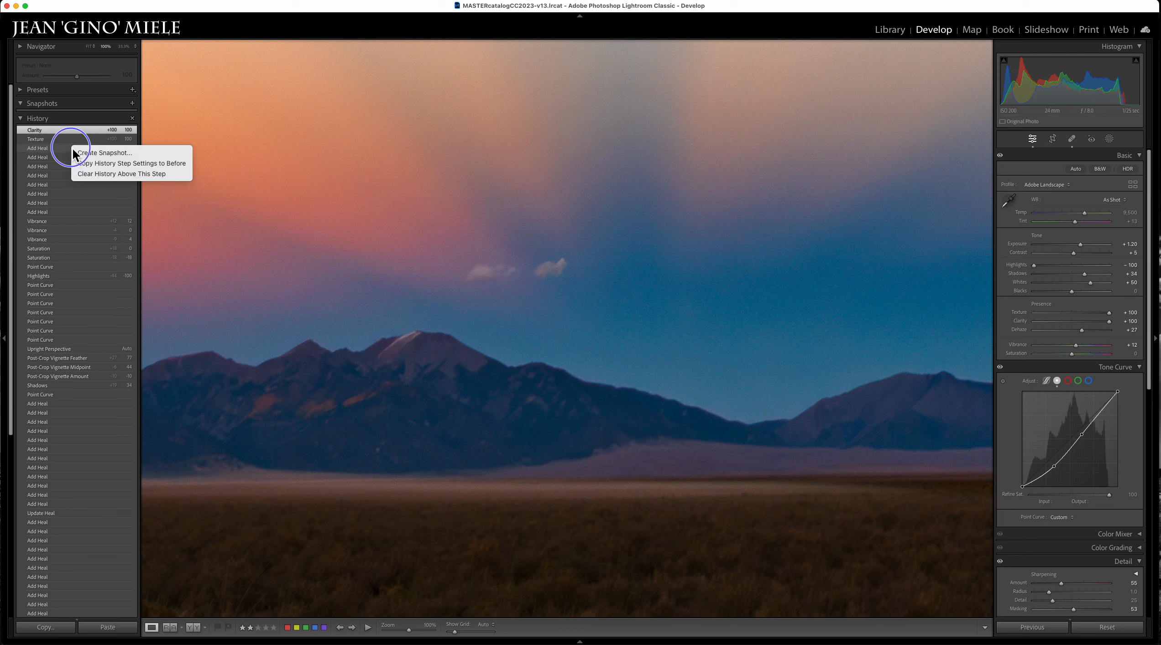
{"action": "left_click", "coordinate": [116, 174]}
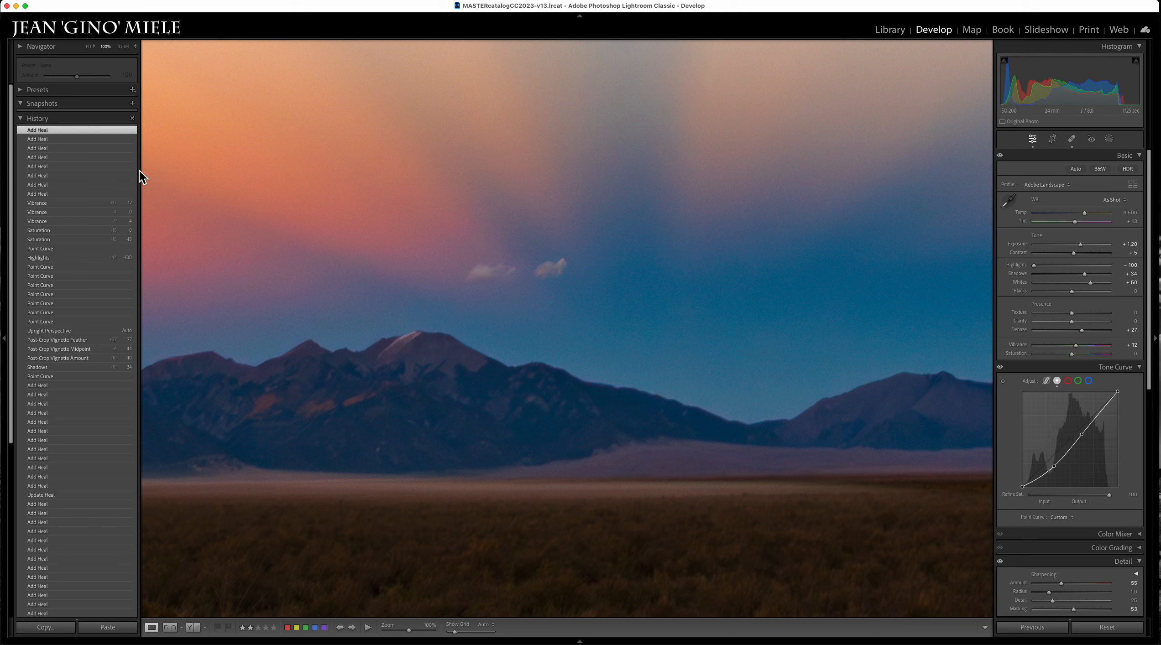
Step: Fit the whole photo in view and set the Exposure to +1.15
{"action": "key", "text": "z"}
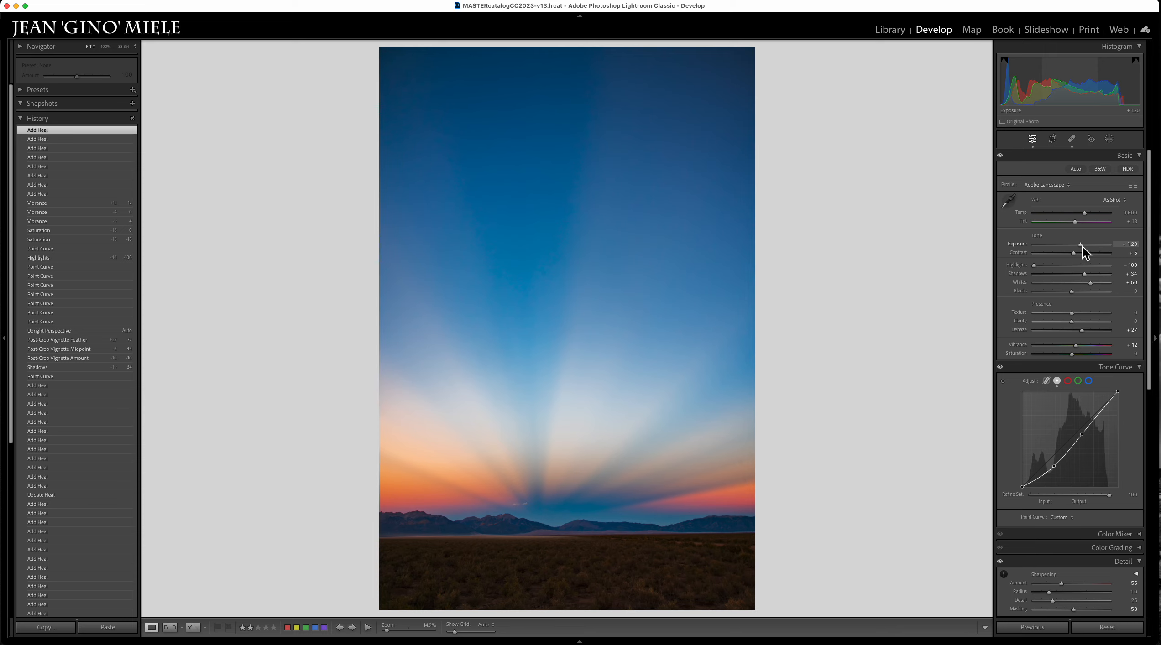
{"action": "mouse_move", "coordinate": [1081, 246]}
{"action": "left_mouse_down"}
{"action": "mouse_move", "coordinate": [1050, 249]}
{"action": "mouse_move", "coordinate": [1130, 251]}
{"action": "mouse_move", "coordinate": [935, 262]}
{"action": "mouse_move", "coordinate": [1081, 244]}
{"action": "left_mouse_up"}
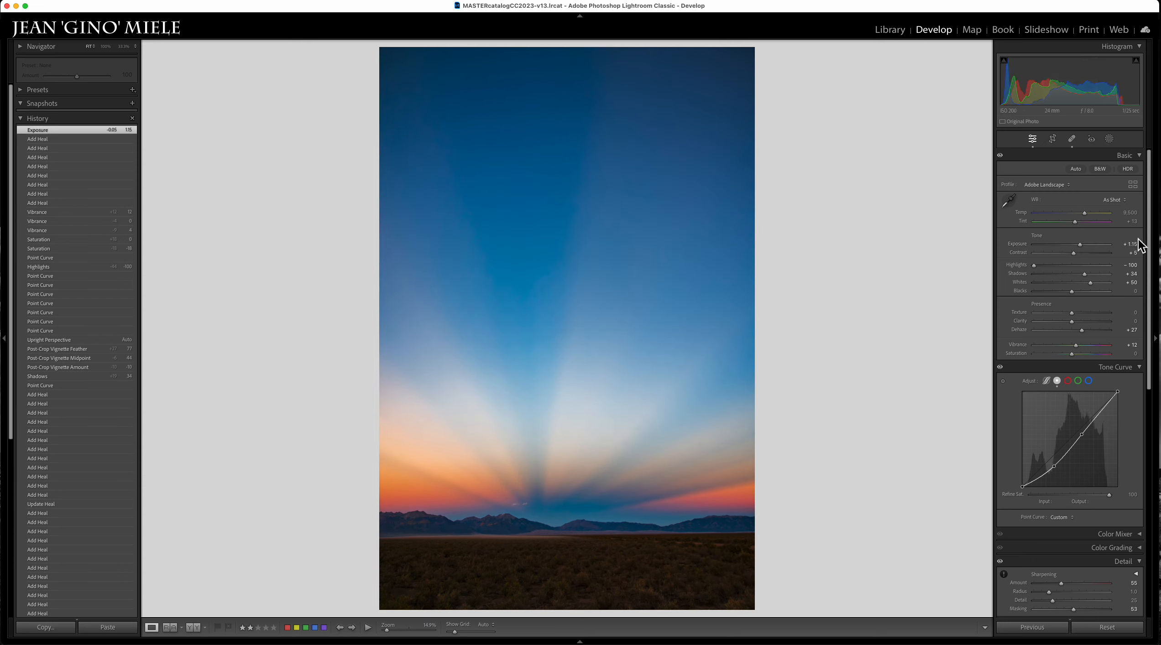
Step: Compare the Exposure history state with the Add Heal state just below it, and restore the Add Heal state
{"action": "left_click", "coordinate": [62, 140]}
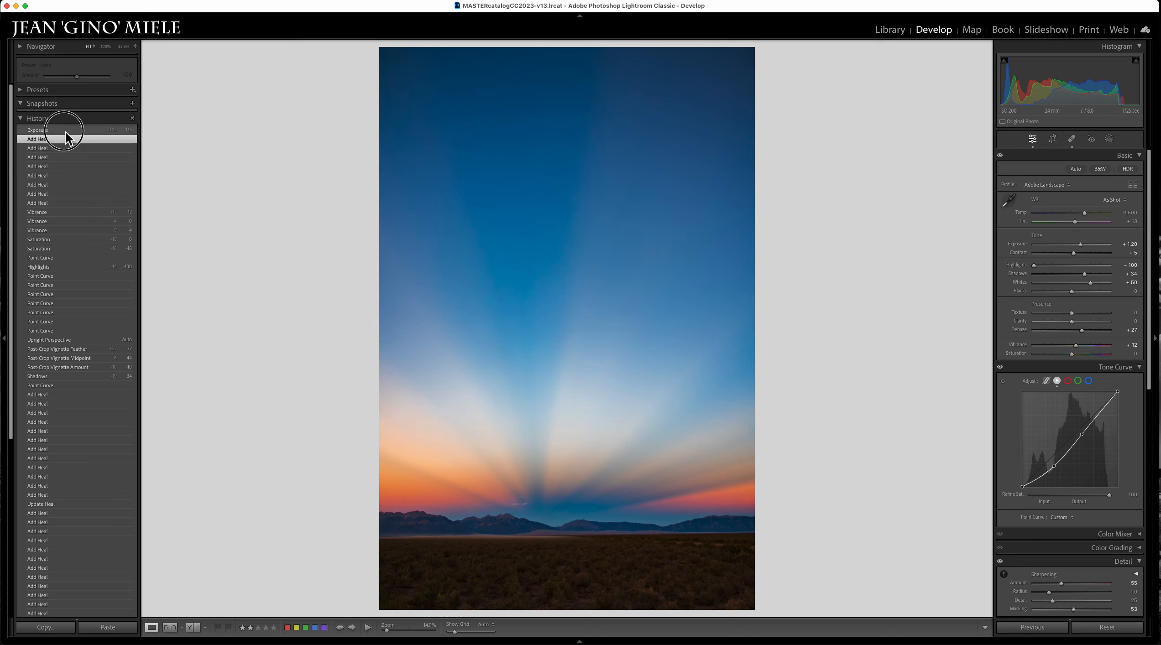
{"action": "left_click", "coordinate": [66, 131]}
{"action": "left_click", "coordinate": [66, 140]}
Step: Select 2023-10_ColoradoKaroweRoadTrip_193.NEF and 185.NEF in the Library grid and open them in Compare view
{"action": "left_click", "coordinate": [894, 36]}
{"action": "left_click", "coordinate": [441, 155]}
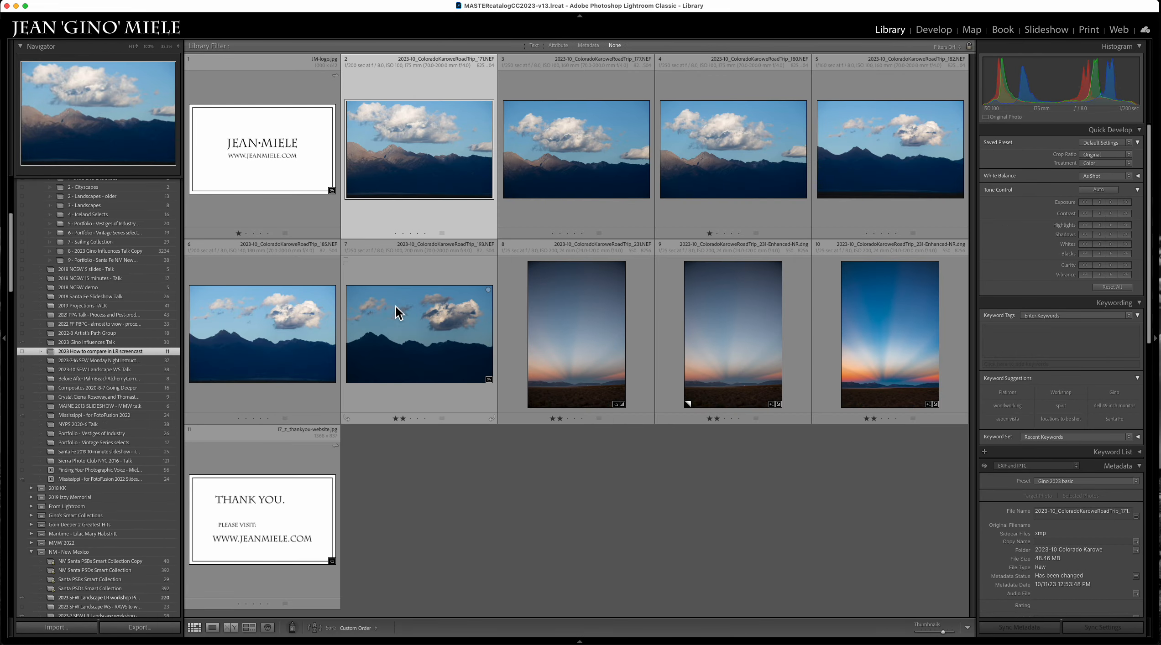
{"action": "left_click", "coordinate": [443, 322]}
{"action": "left_click", "coordinate": [284, 321], "text": "super"}
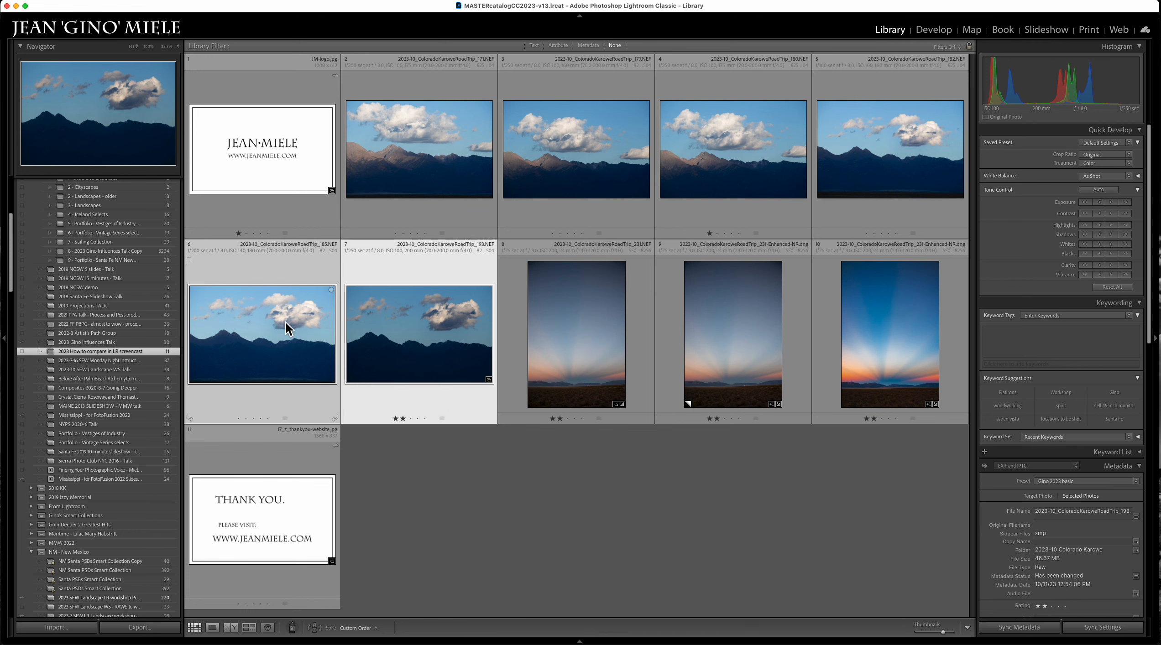
{"action": "key", "text": "c"}
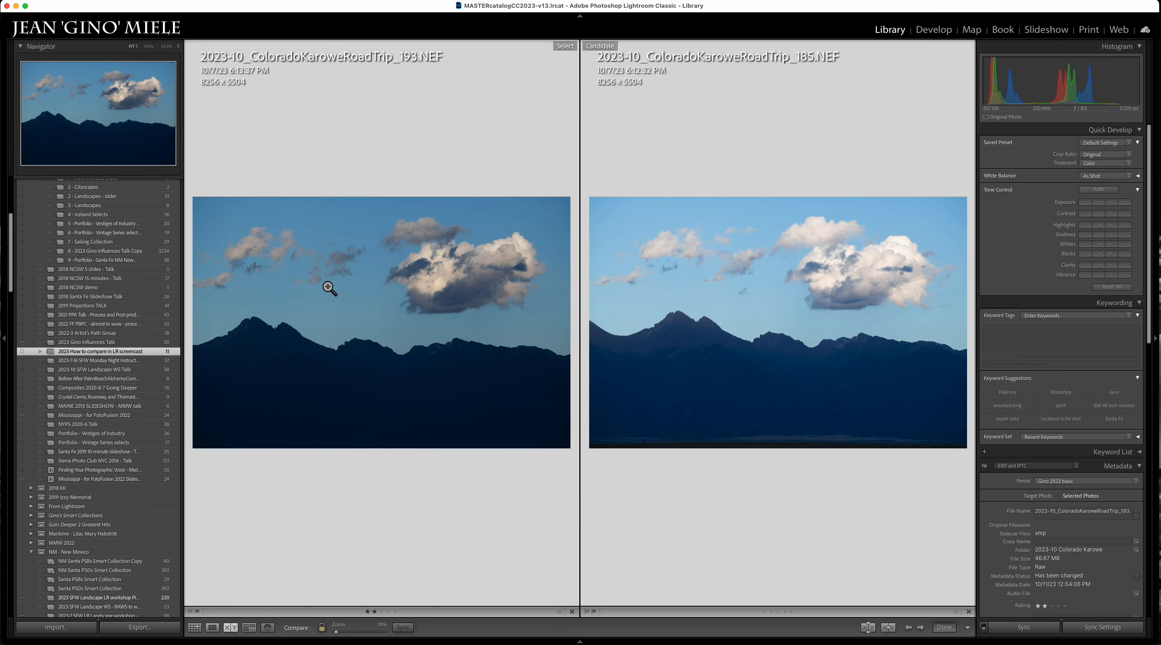
Step: Compare the clouds and mountains of both photos at 100% with the side panels hidden, and return to the grid with the panels shown
{"action": "key", "text": "Tab"}
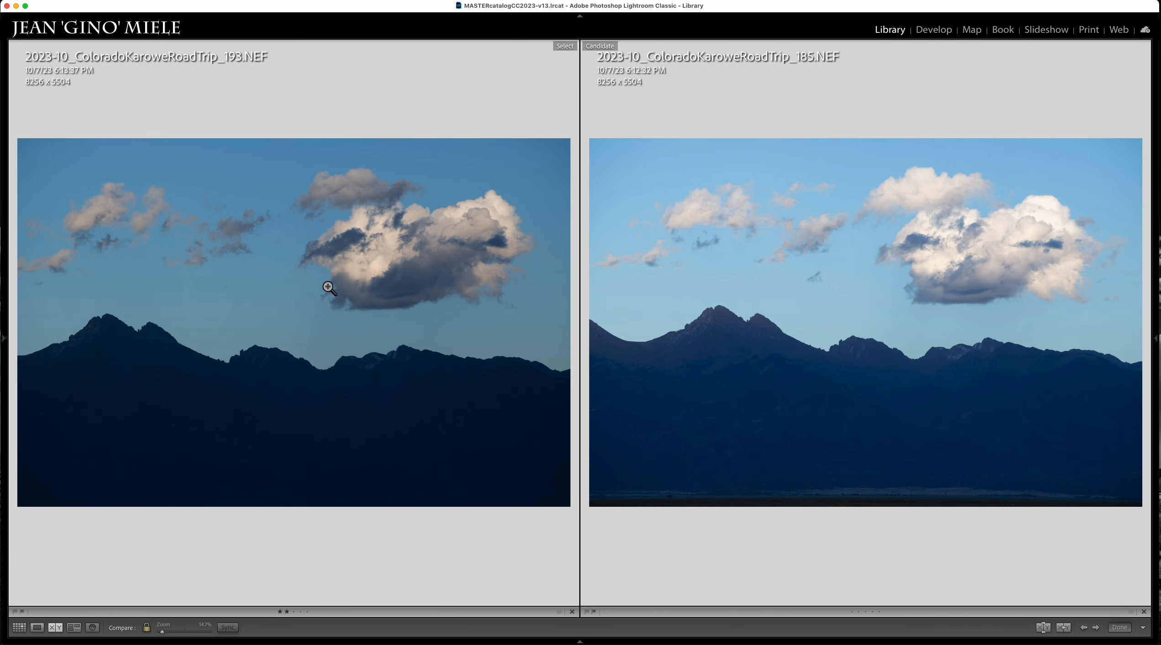
{"action": "left_click", "coordinate": [438, 232]}
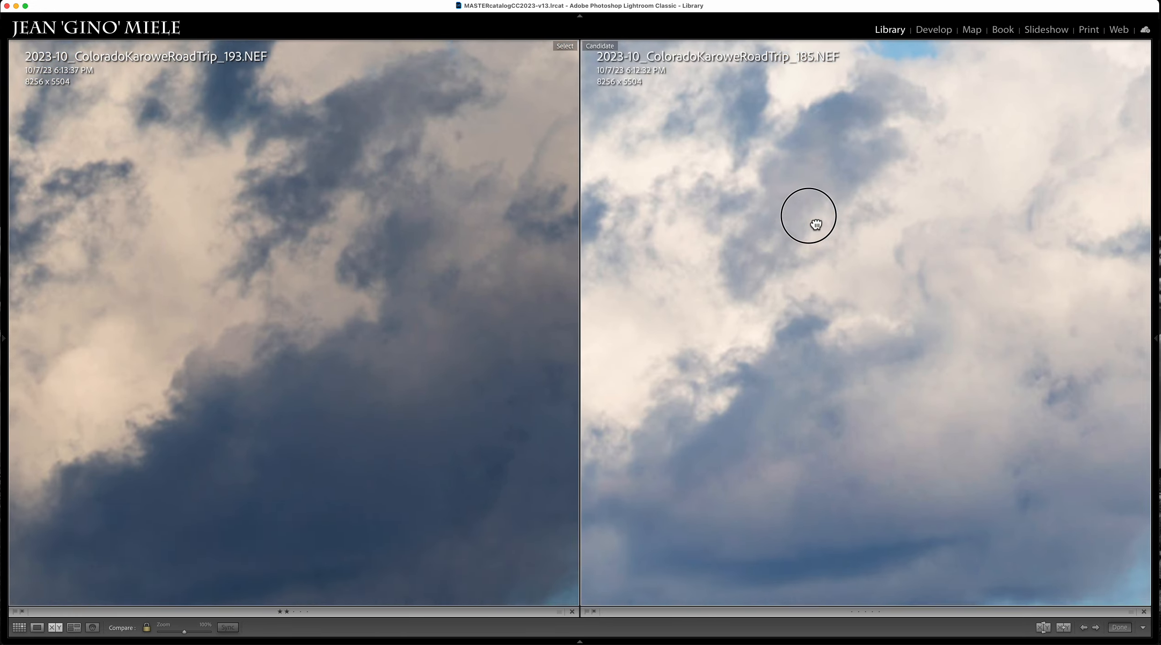
{"action": "left_click_drag", "start_coordinate": [815, 223], "coordinate": [659, 351]}
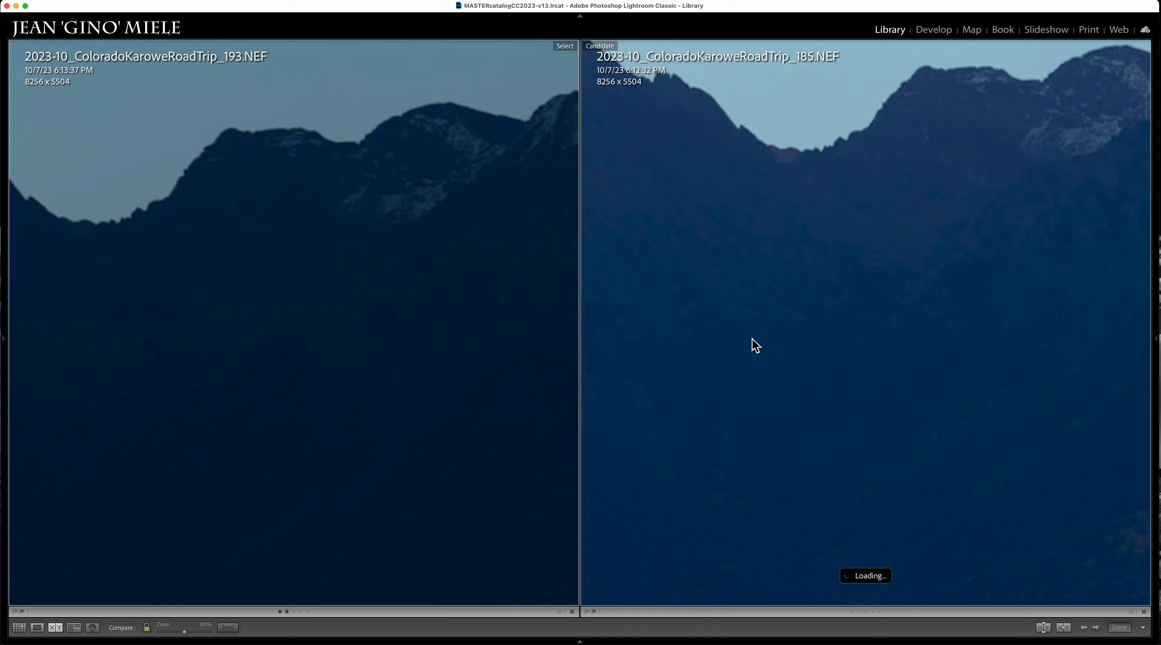
{"action": "key", "text": "Tab"}
{"action": "left_click", "coordinate": [301, 406]}
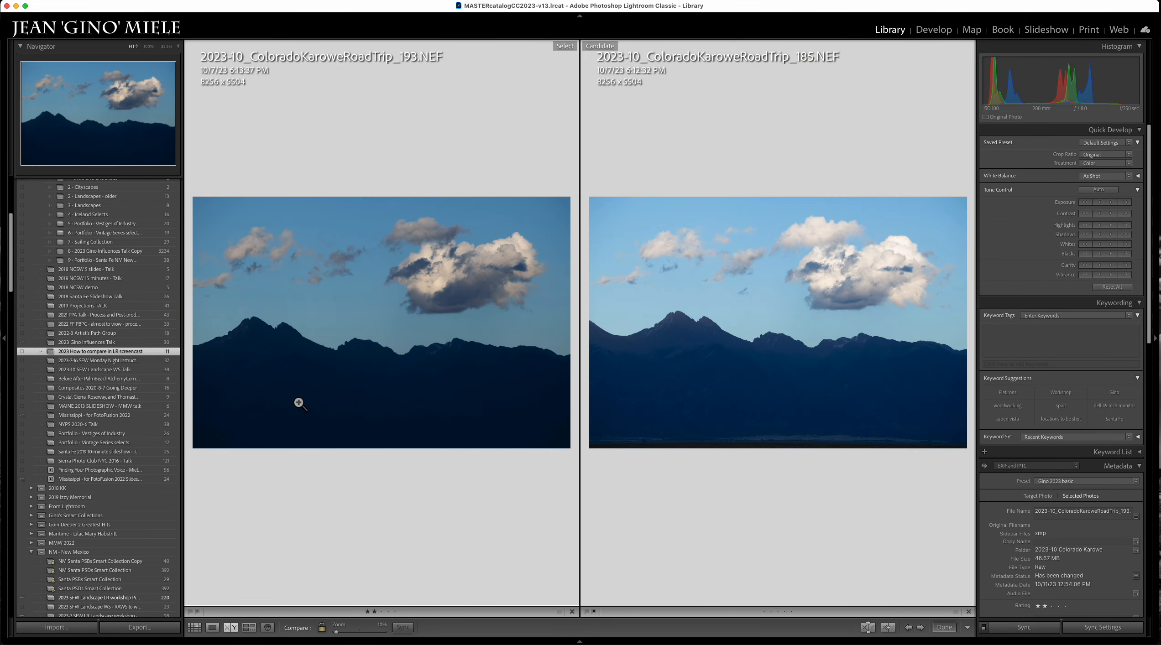
{"action": "key", "text": "g"}
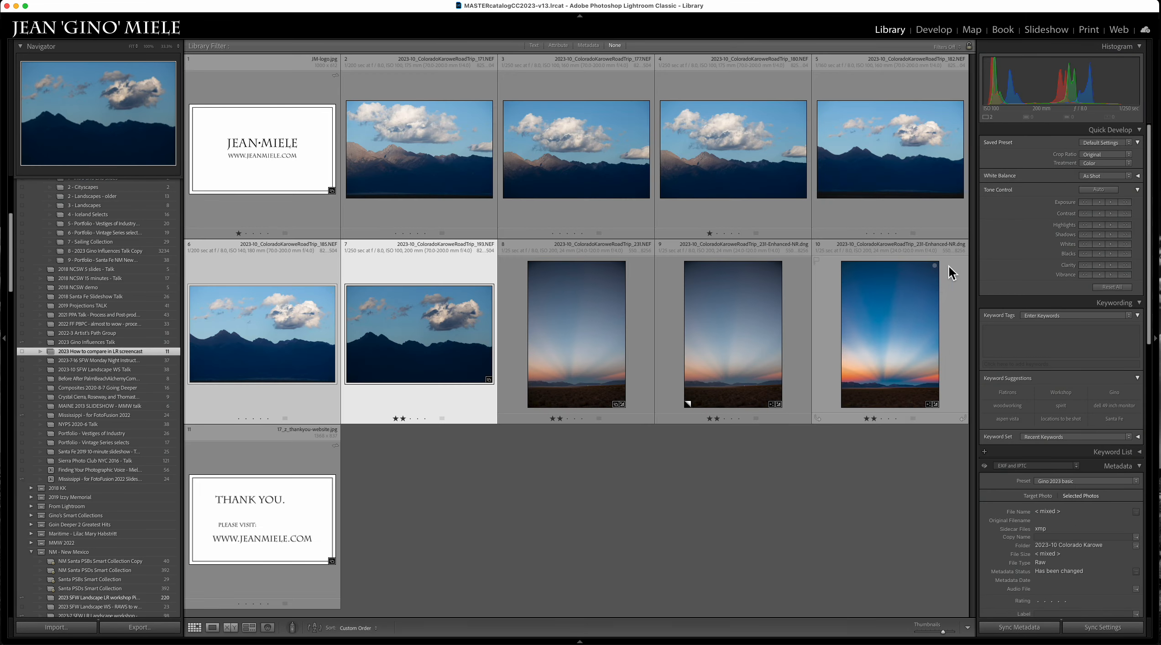
Step: Open the brightly edited sunset 231-Enhanced-NR.dng in Develop, activate the Remove tool, and fit the whole photo in view
{"action": "left_click", "coordinate": [900, 300]}
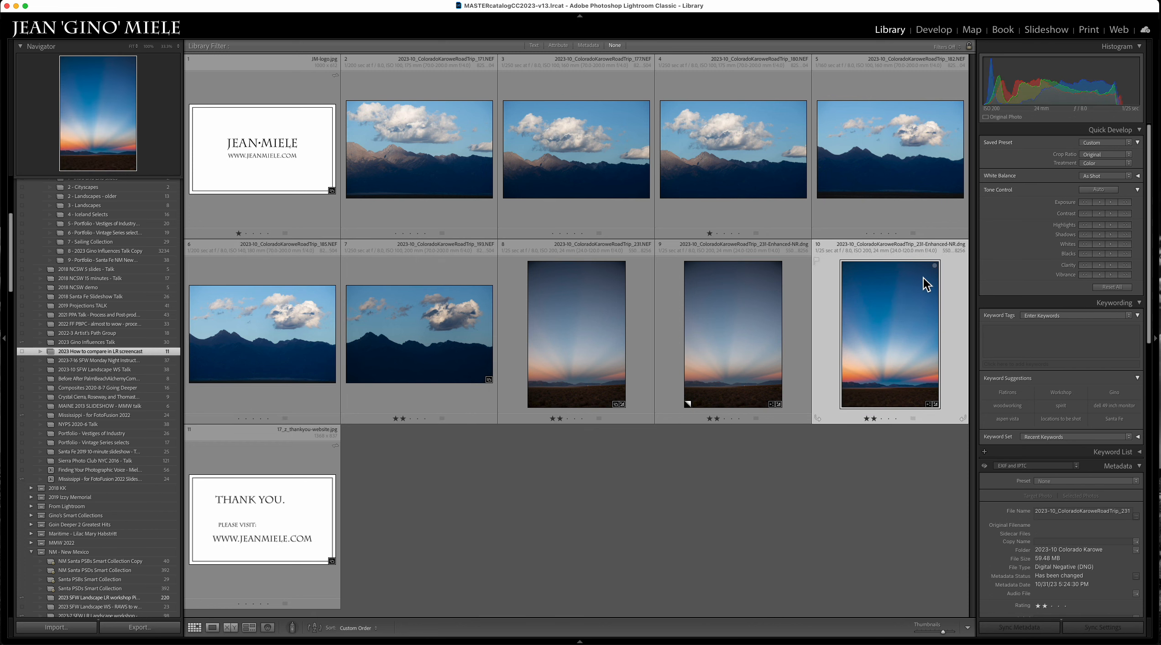
{"action": "key", "text": "d"}
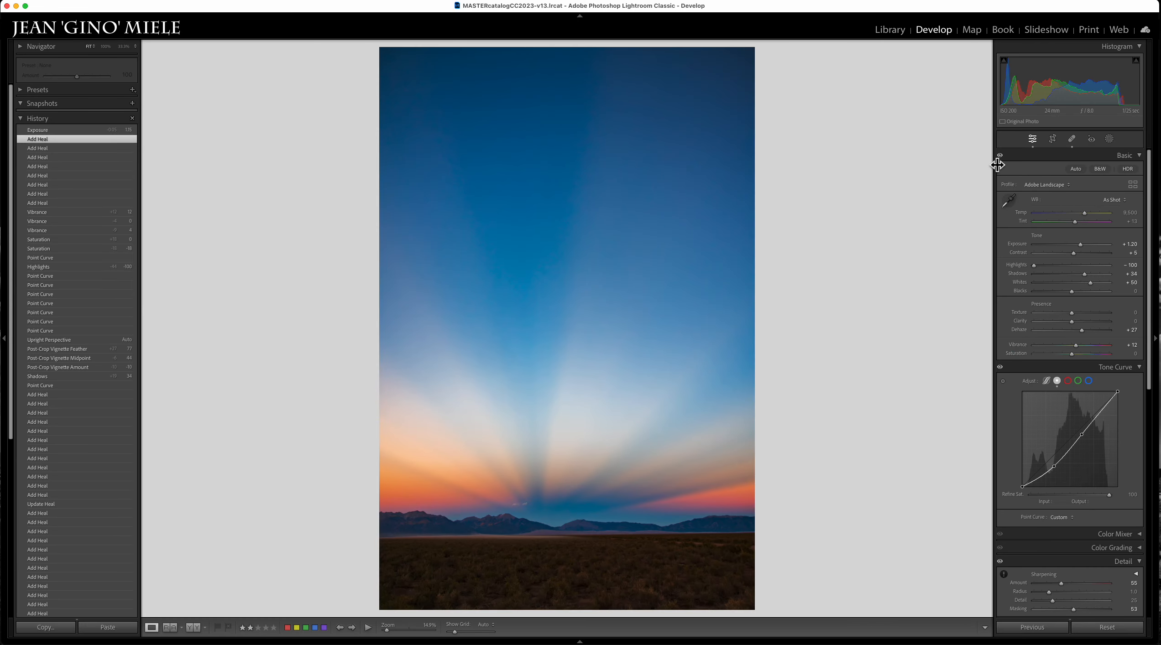
{"action": "left_click_drag", "start_coordinate": [1007, 164], "coordinate": [1011, 160]}
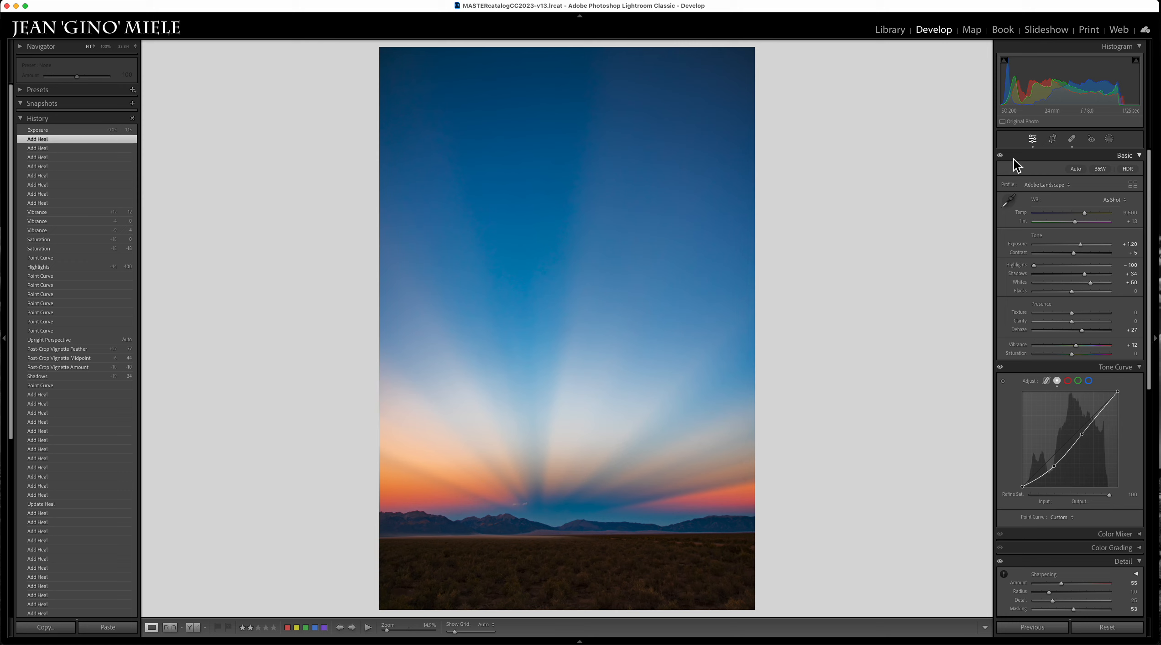
{"action": "left_click", "coordinate": [1075, 141]}
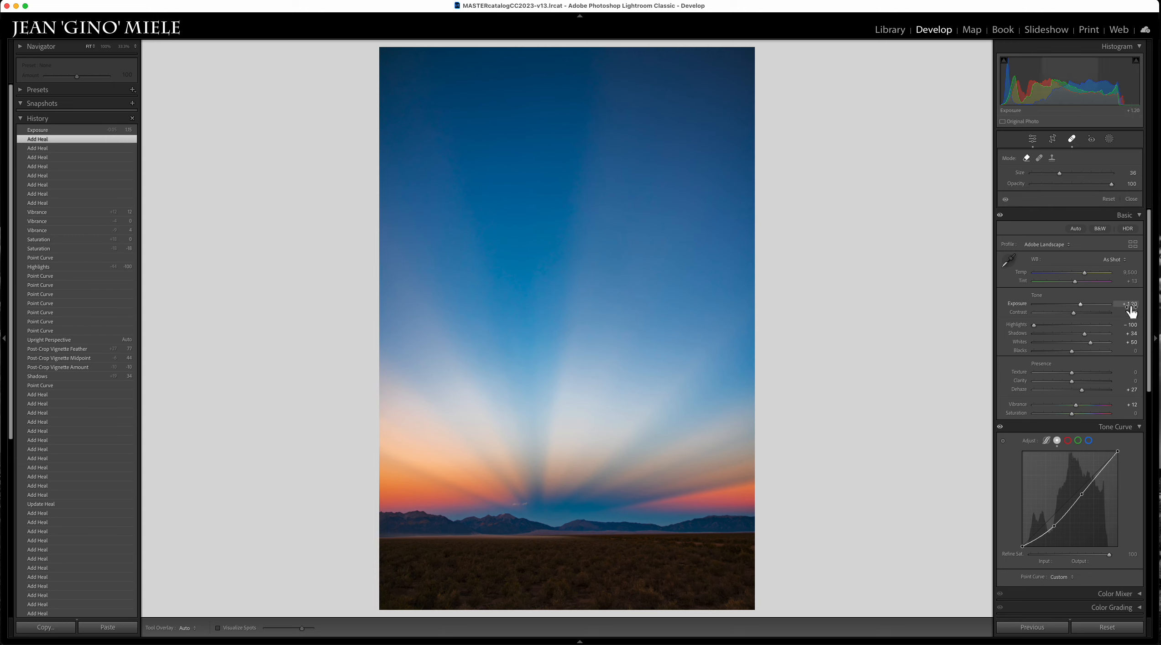
{"action": "key", "text": "z"}
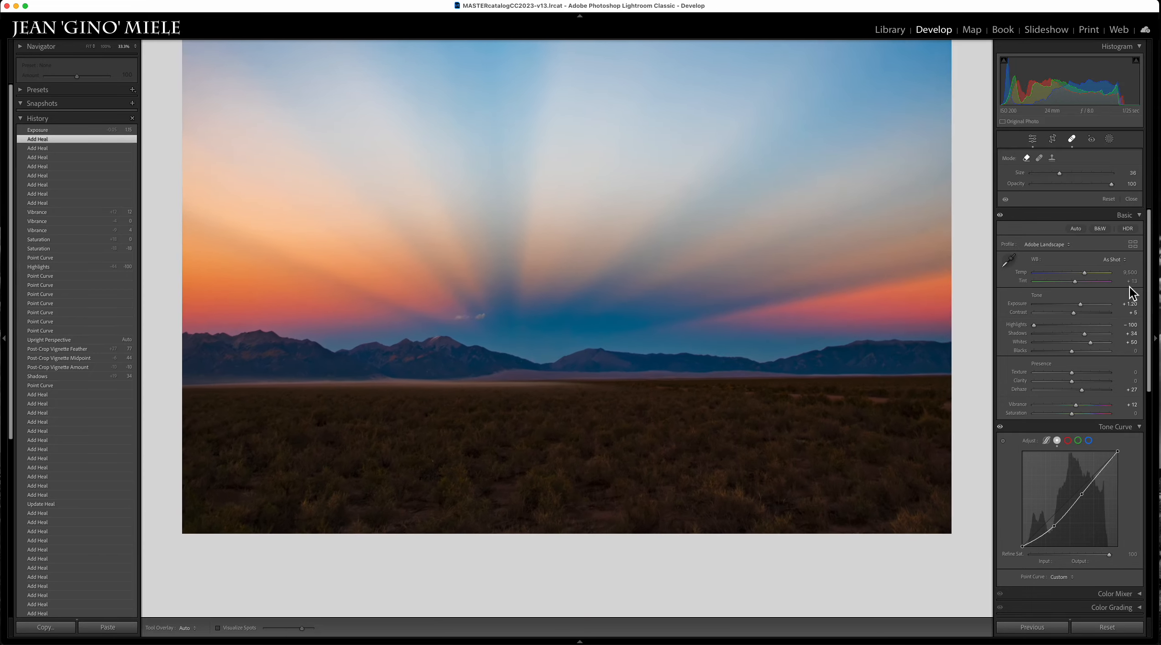
{"action": "key", "text": "z"}
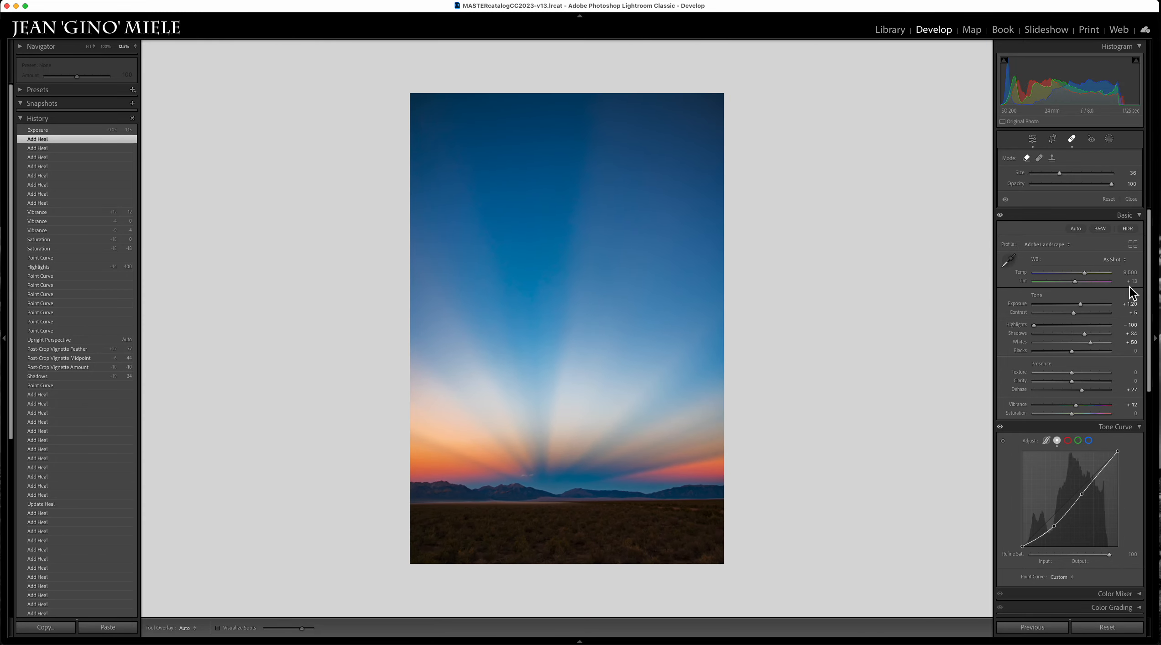
{"action": "left_click", "coordinate": [90, 46]}
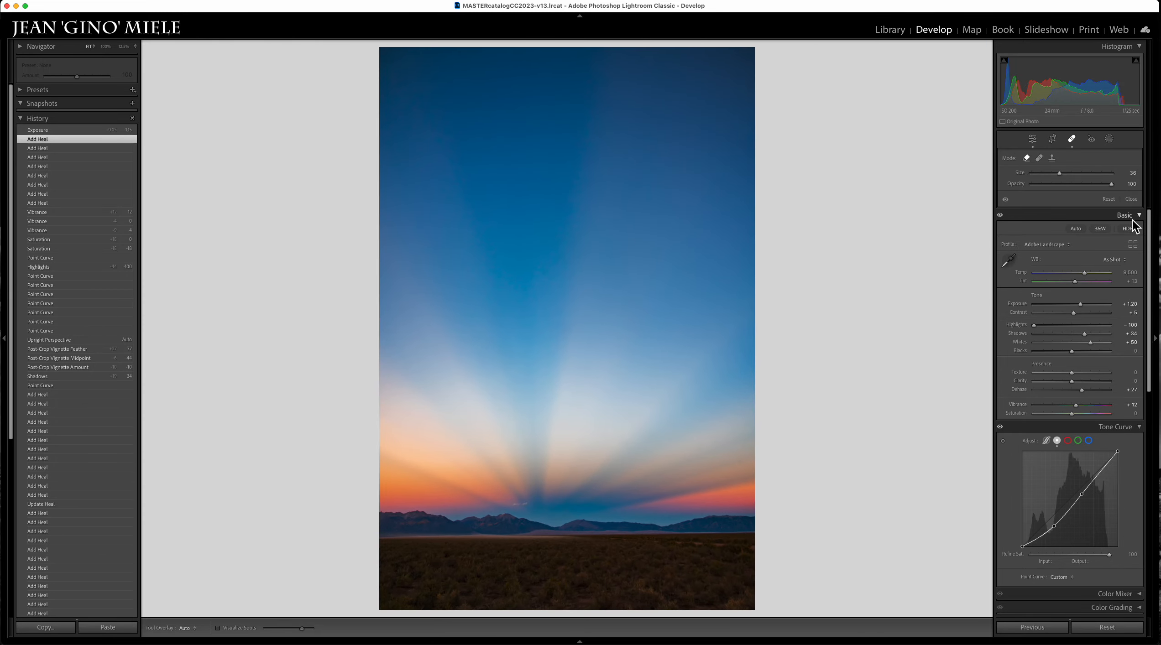
Step: Compare the sunset photo with the Effects adjustments off and on
{"action": "scroll", "coordinate": [1148, 274], "scroll_direction": "down", "scroll_amount": 7}
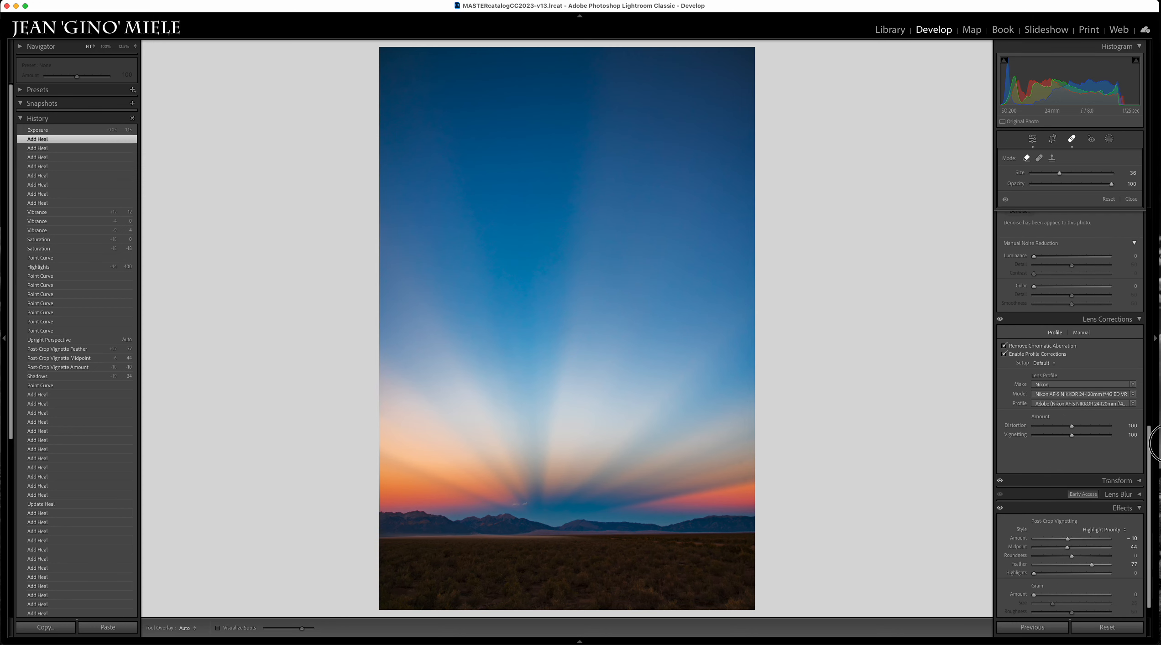
{"action": "scroll", "coordinate": [1155, 362], "scroll_direction": "down", "scroll_amount": 4}
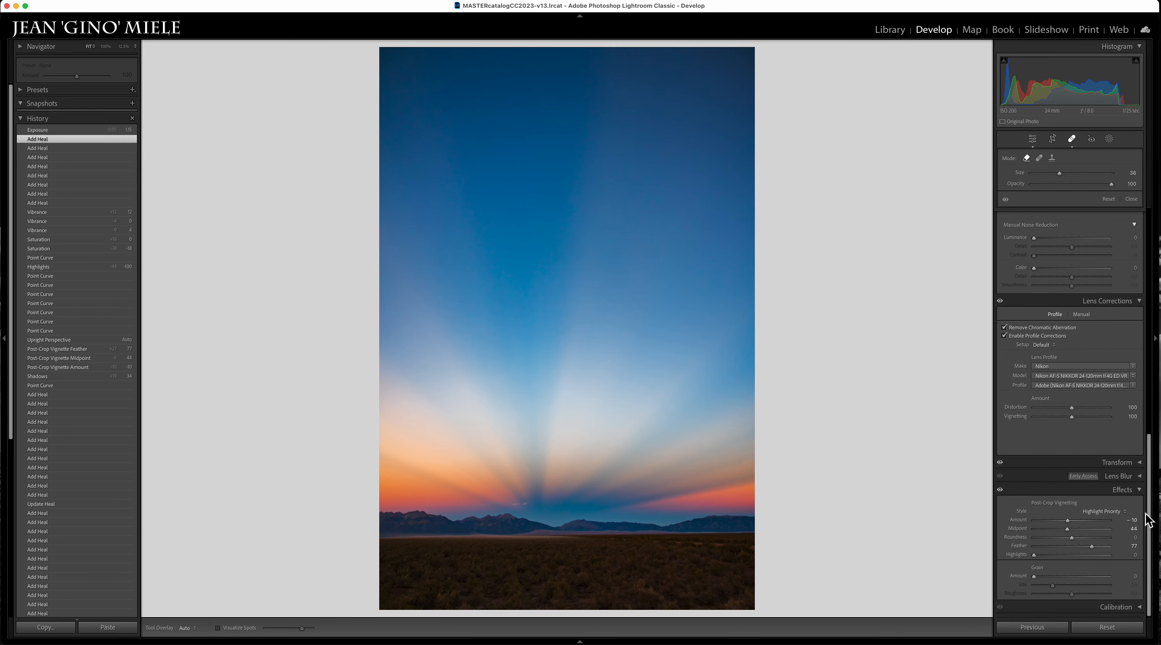
{"action": "left_click", "coordinate": [1002, 489]}
{"action": "left_click", "coordinate": [1003, 489]}
{"action": "left_click", "coordinate": [1005, 491]}
{"action": "left_click", "coordinate": [1005, 490]}
Step: Copy the settings of the Enhanced NR-50 history step to Before and show Before and After side by side
{"action": "scroll", "coordinate": [13, 161], "scroll_direction": "down", "scroll_amount": 10}
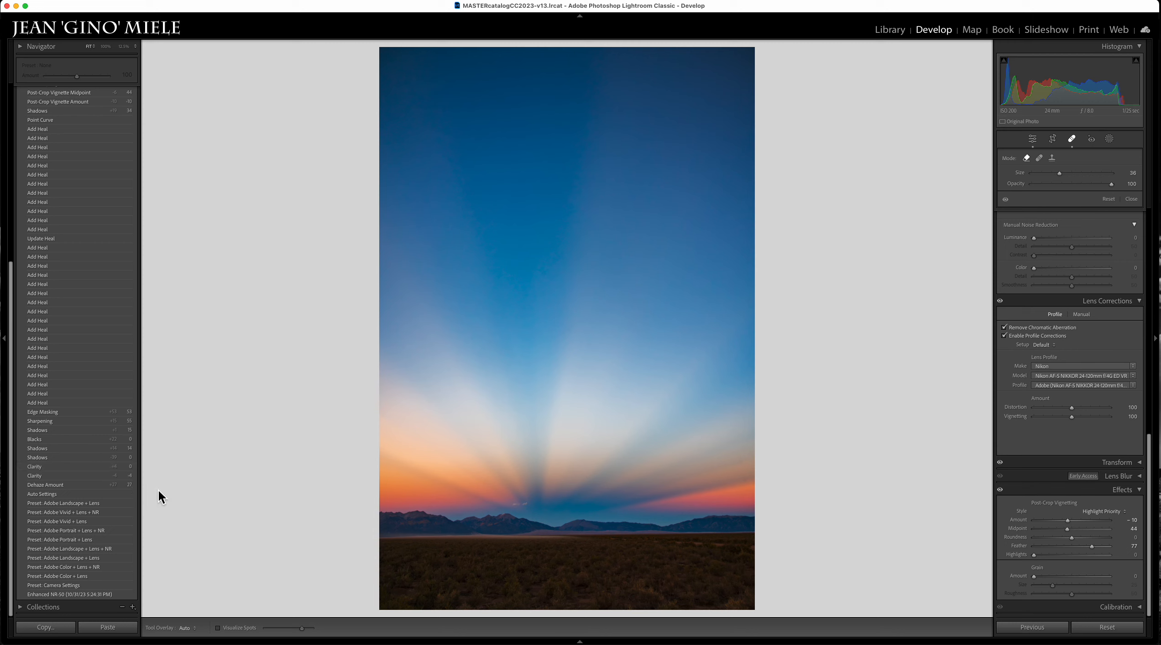
{"action": "left_click", "coordinate": [94, 595]}
{"action": "right_click", "coordinate": [93, 596]}
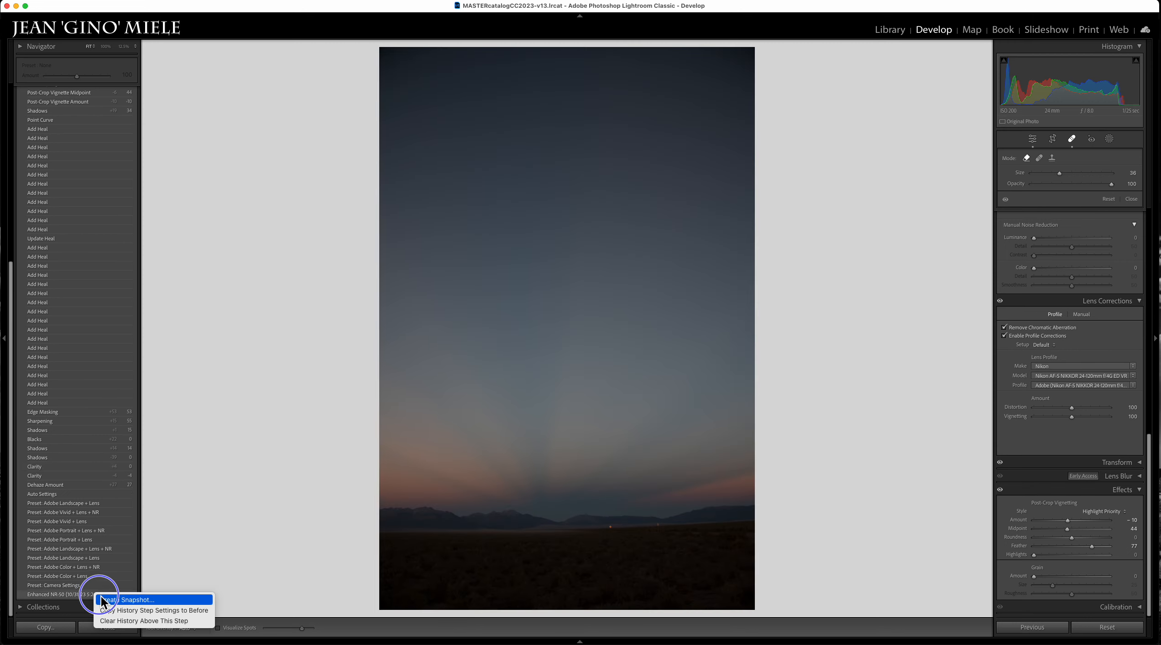
{"action": "left_click", "coordinate": [117, 611]}
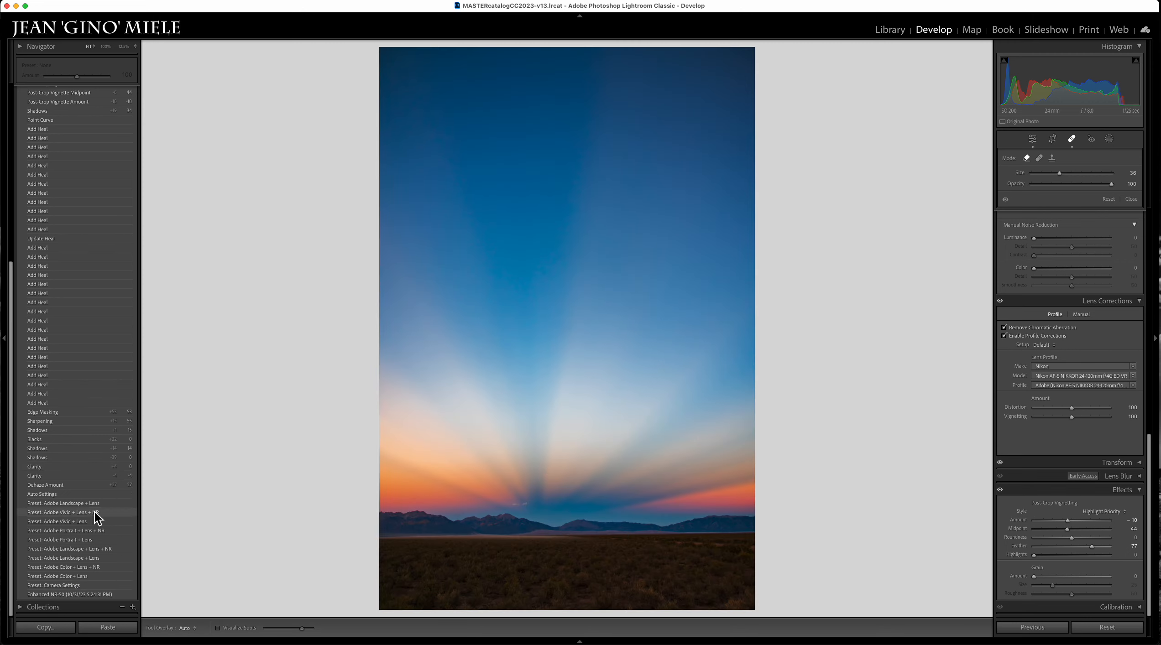
{"action": "key", "text": "y"}
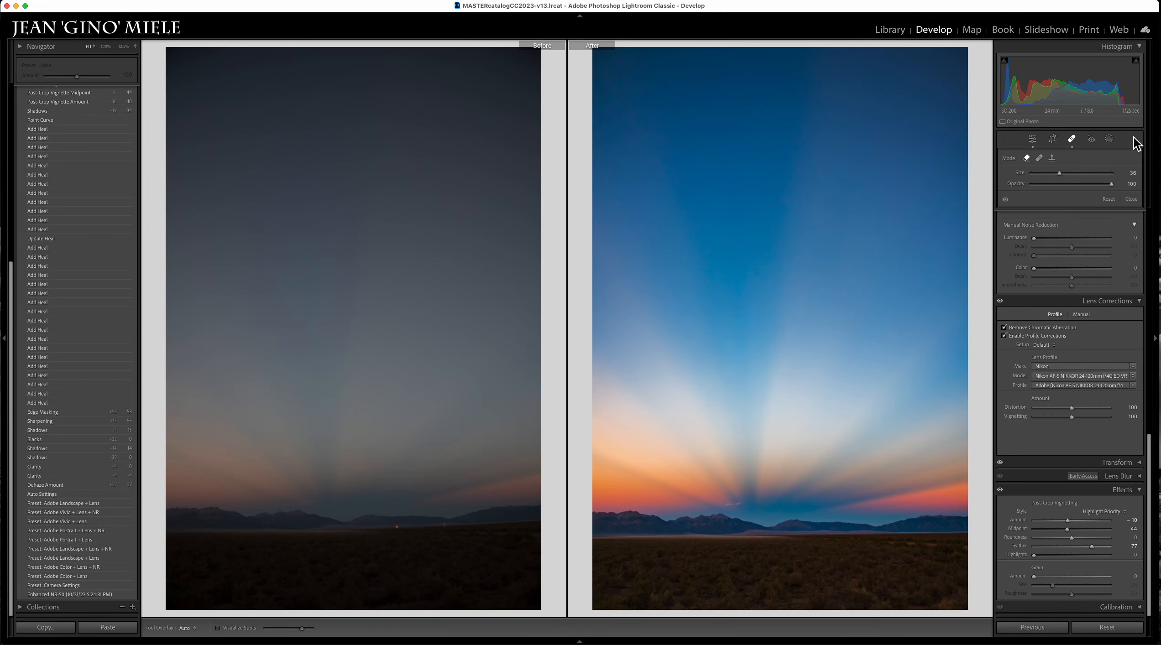
Step: Set the white balance Temp to 50,000 in the Basic settings
{"action": "left_click_drag", "start_coordinate": [11, 286], "coordinate": [2, 50]}
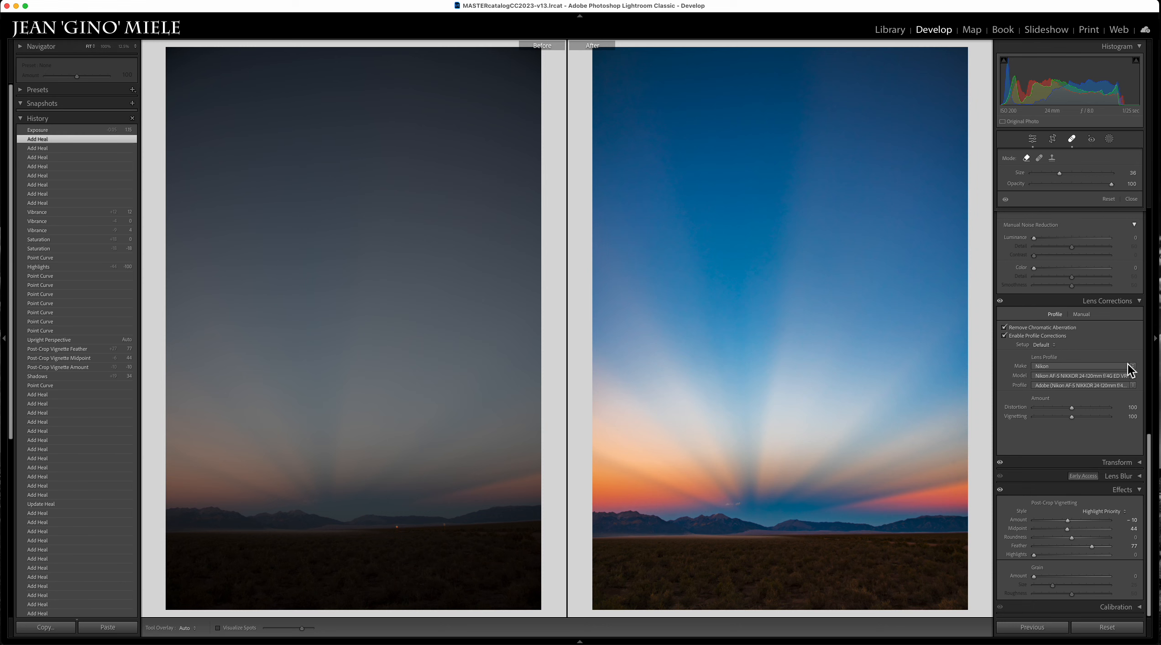
{"action": "left_click_drag", "start_coordinate": [1151, 438], "coordinate": [1149, 214]}
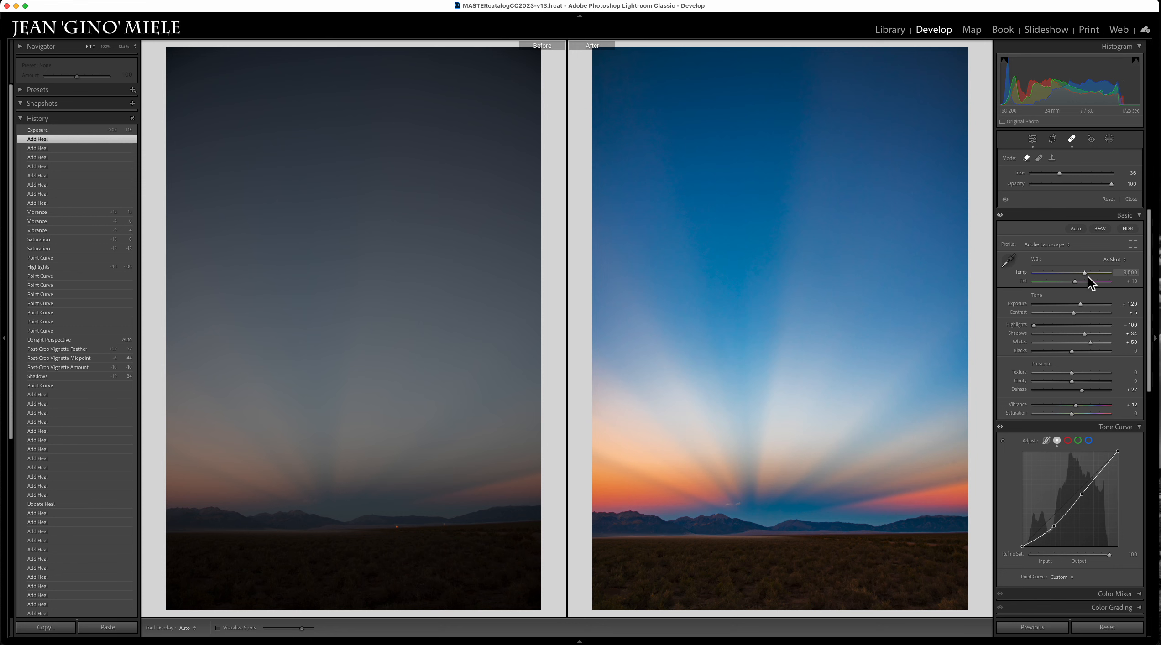
{"action": "left_click_drag", "start_coordinate": [1085, 273], "coordinate": [1115, 273]}
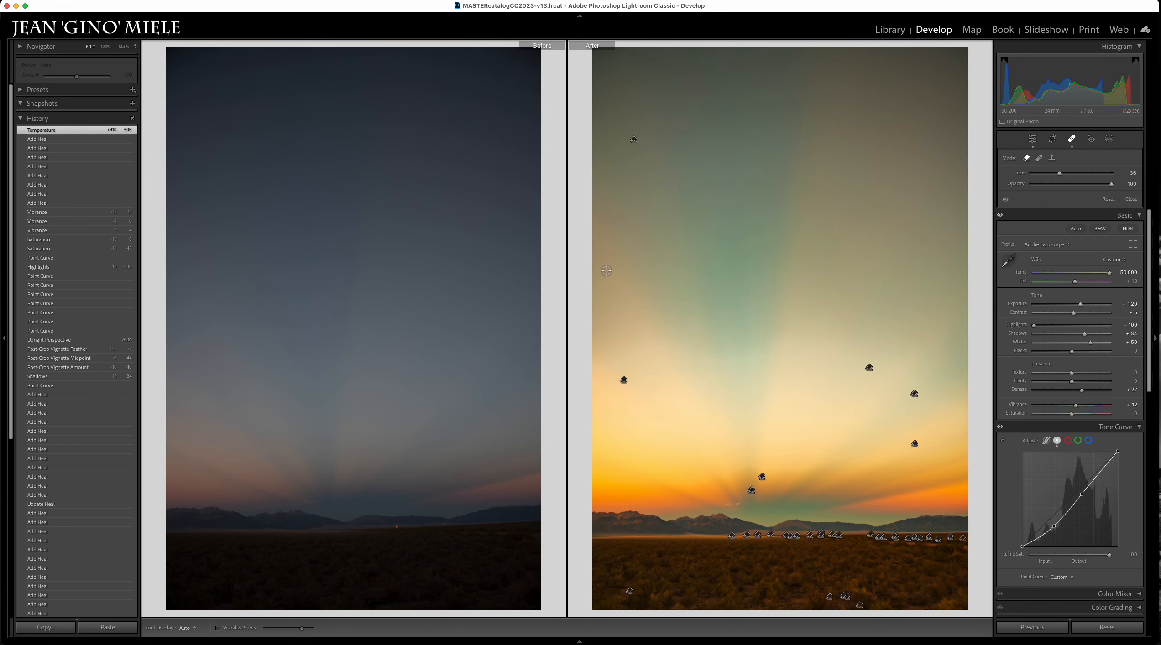
Step: Copy the latest Add Heal step's settings to Before, and clear the history above that step
{"action": "right_click", "coordinate": [66, 140]}
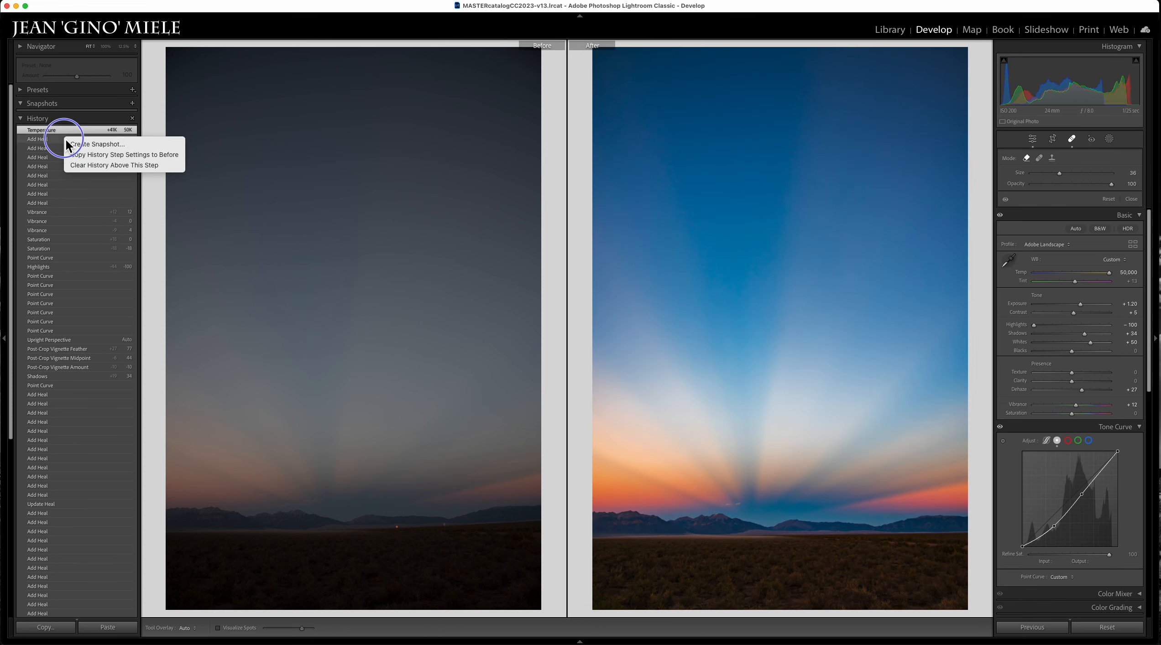
{"action": "left_click", "coordinate": [105, 155]}
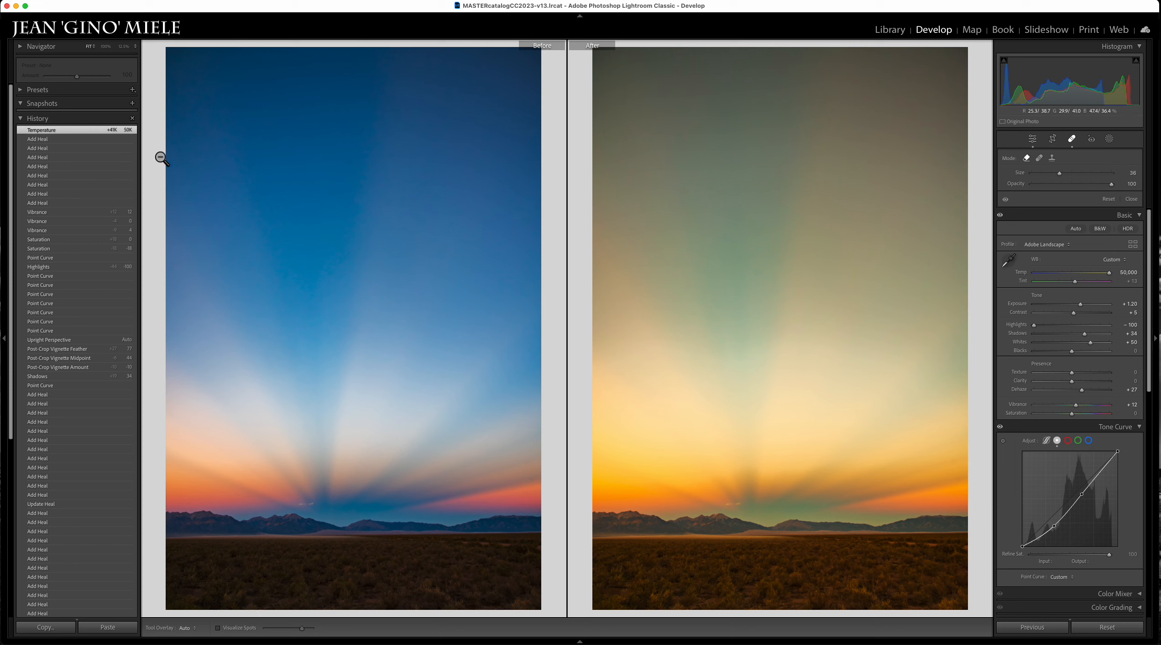
{"action": "right_click", "coordinate": [64, 142]}
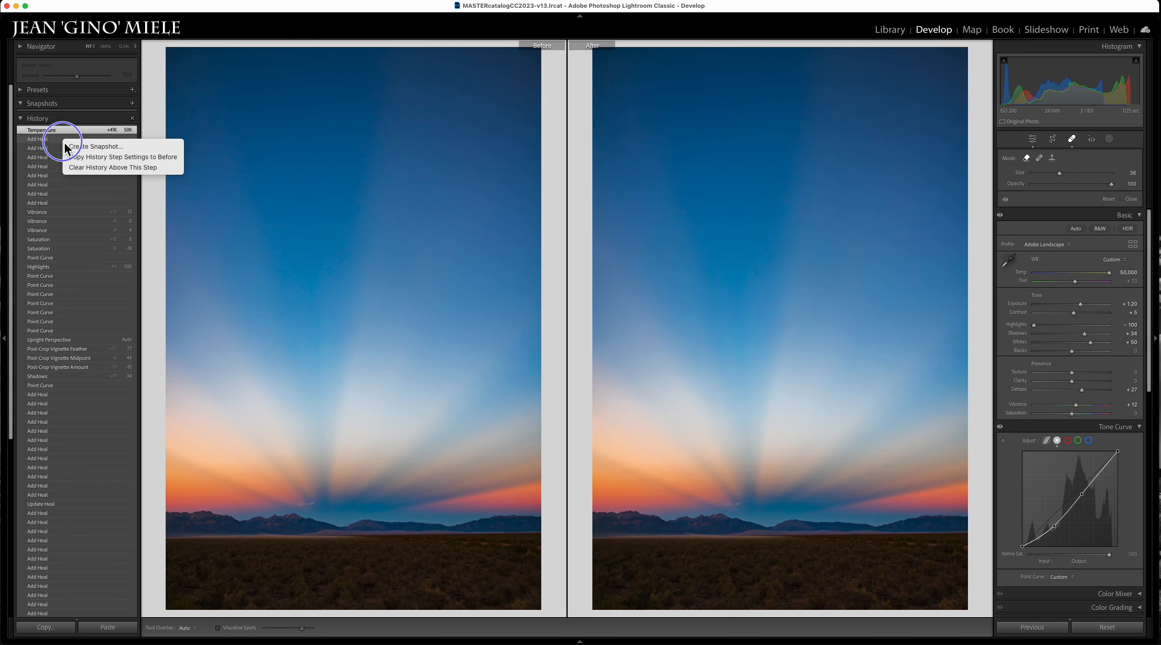
{"action": "left_click", "coordinate": [108, 168]}
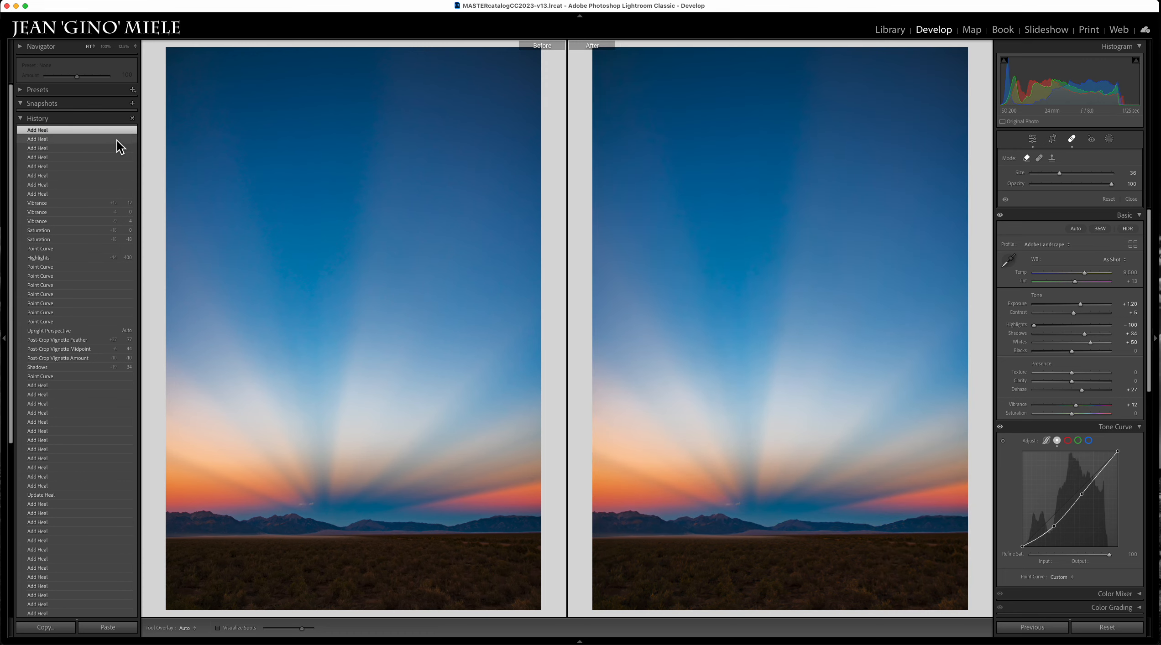
Step: Open 17_z_thankyou-website.jpg from the Library grid in Loupe view and show its file info overlay
{"action": "key", "text": "g"}
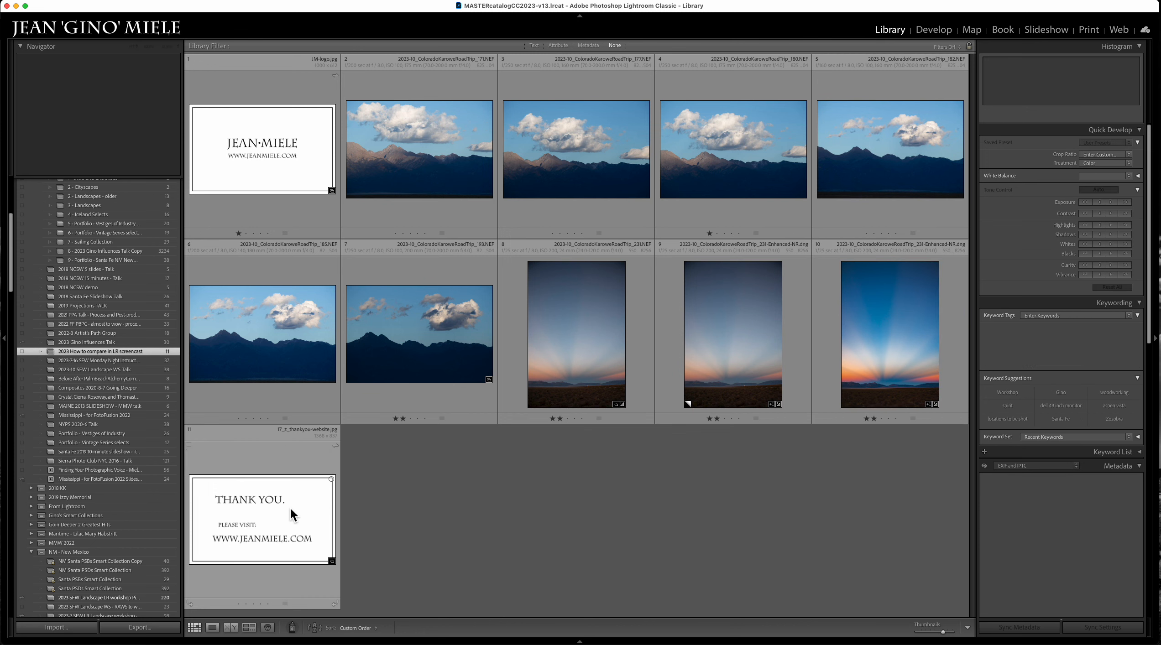
{"action": "left_click", "coordinate": [258, 489]}
{"action": "double_click", "coordinate": [257, 486]}
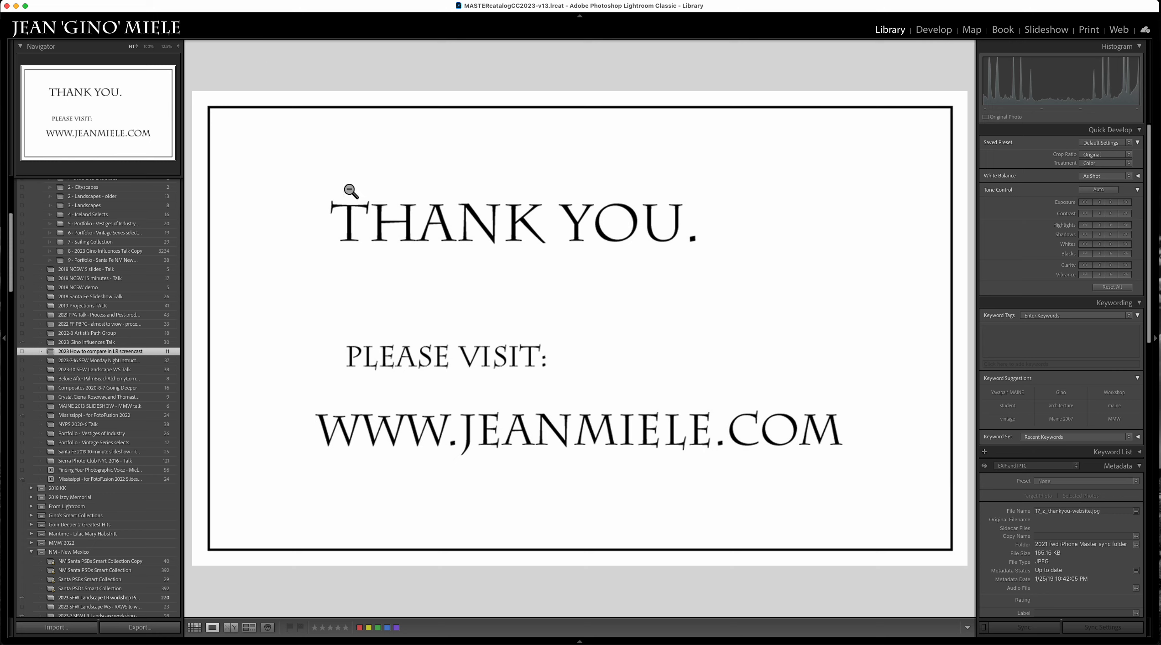
{"action": "key", "text": "i"}
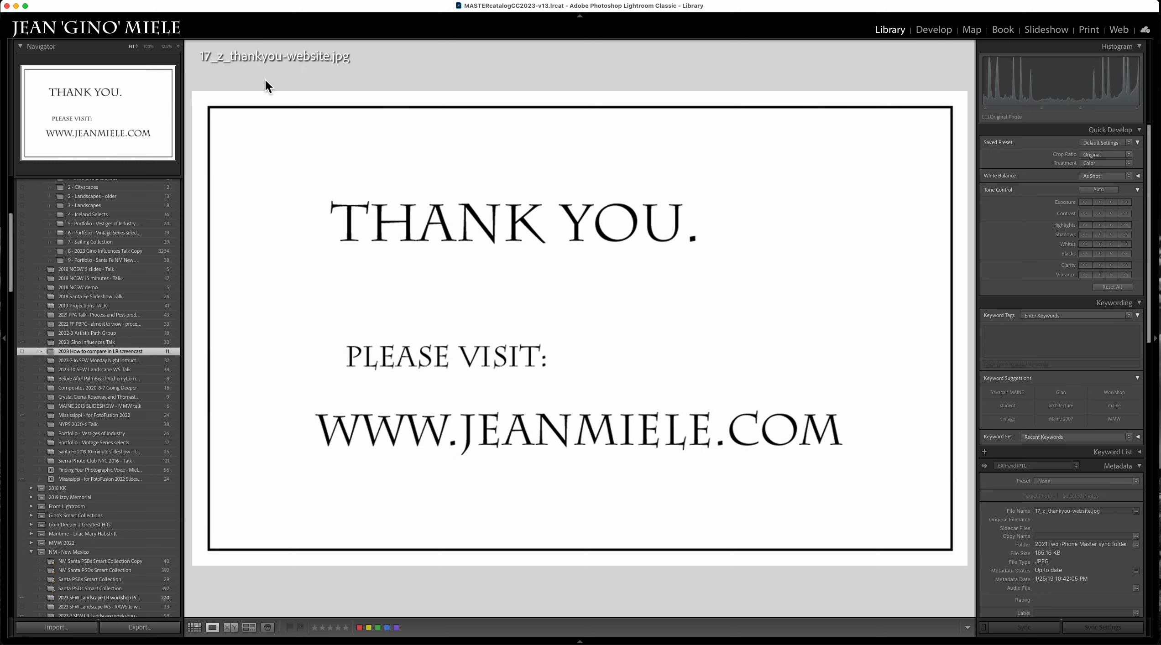